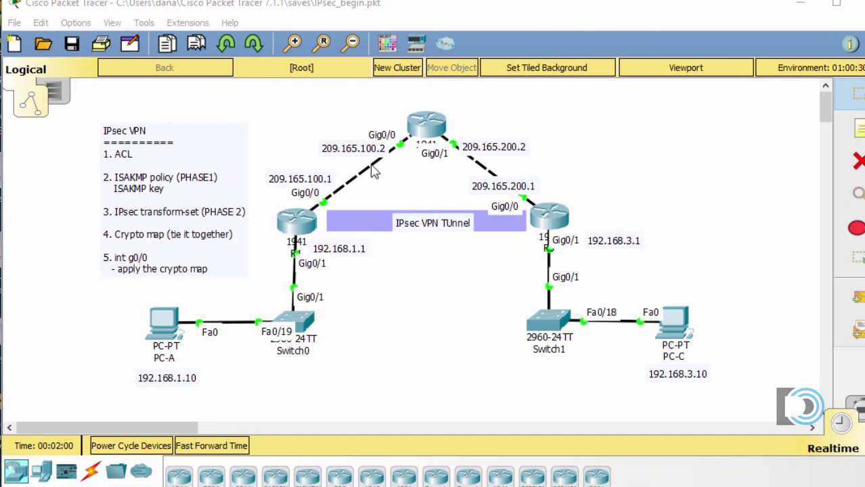
- Display the IP routing table from the ISP router's command line in privileged mode with show ip route
{"action": "left_click", "coordinate": [426, 127]}
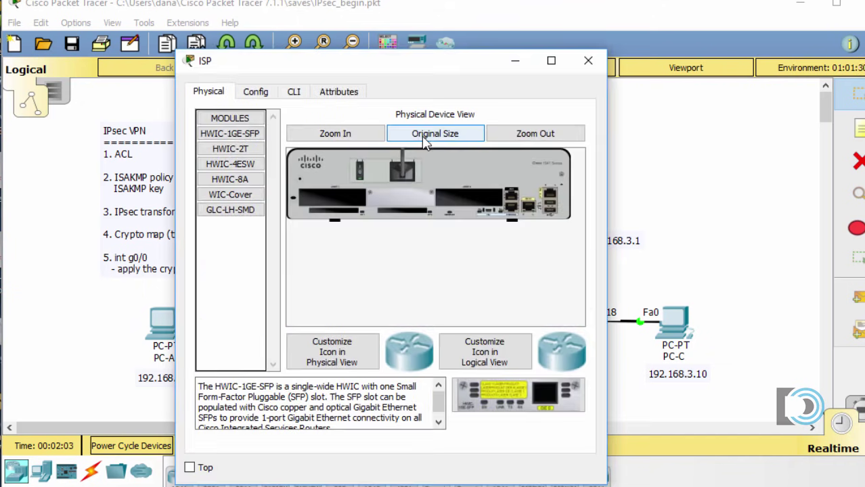
{"action": "left_click", "coordinate": [293, 91]}
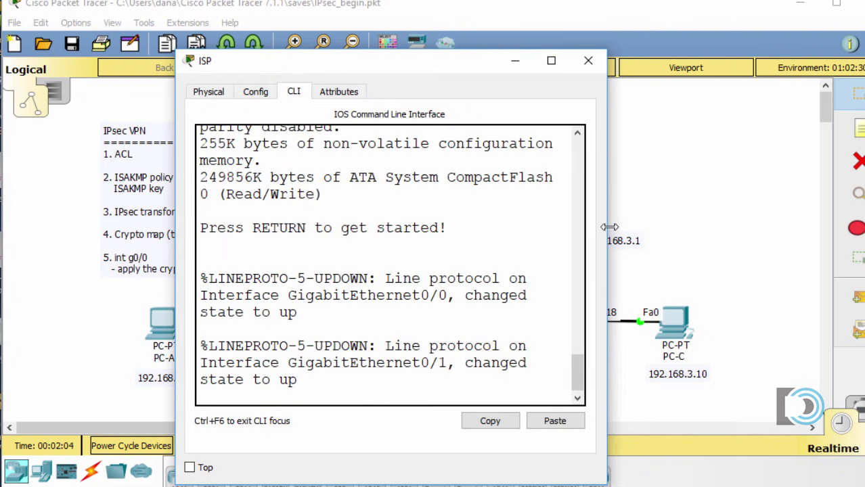
{"action": "left_click_drag", "start_coordinate": [607, 226], "coordinate": [800, 210]}
{"action": "left_click_drag", "start_coordinate": [617, 73], "coordinate": [542, 20]}
{"action": "key", "text": "Return"}
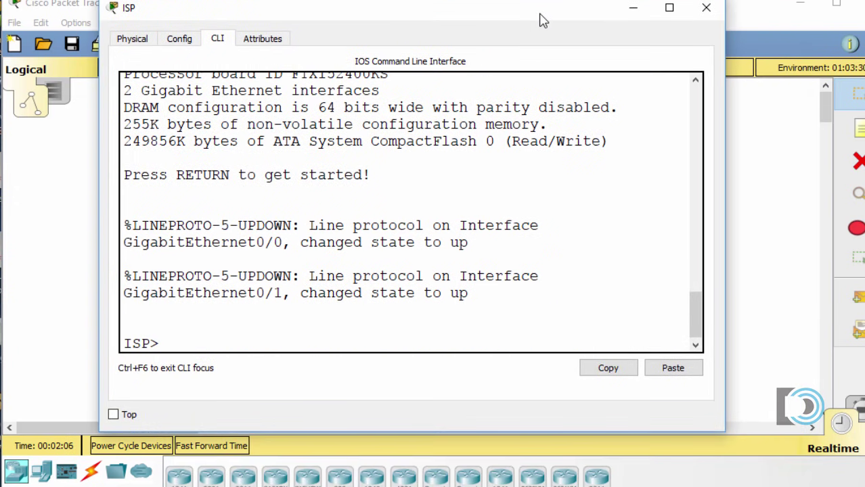
{"action": "type", "text": "en"}
{"action": "key", "text": "Return"}
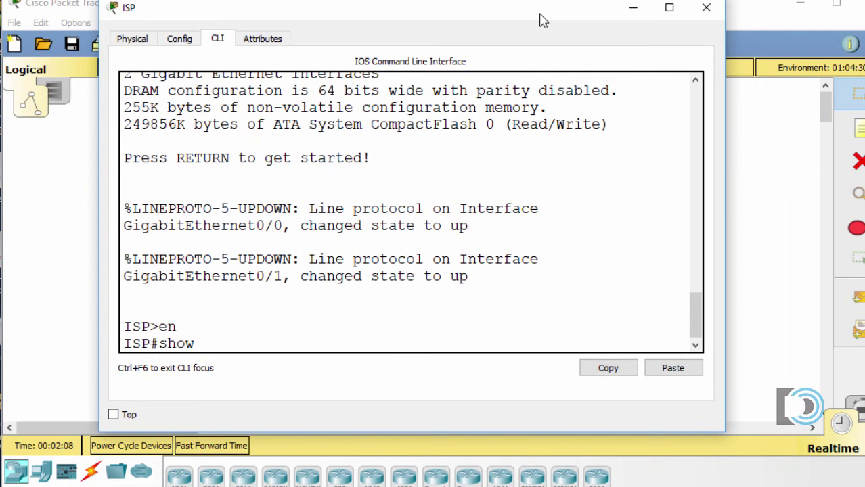
{"action": "type", "text": "show ip route"}
{"action": "key", "text": "Return"}
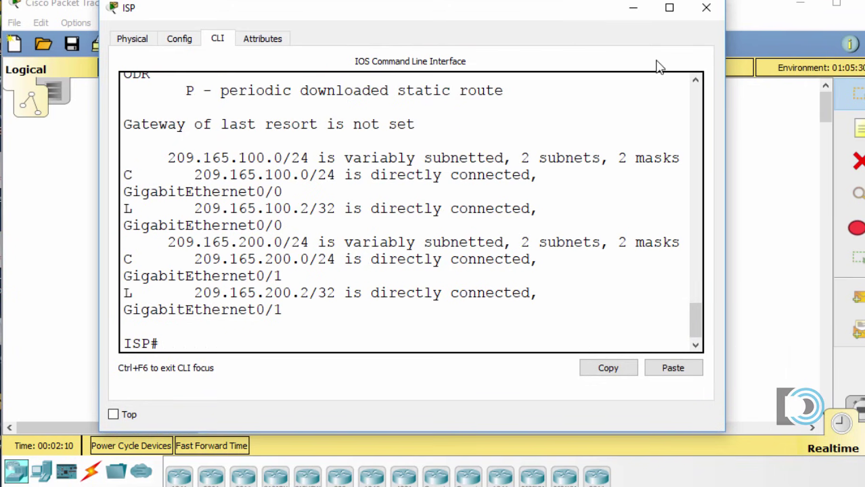
- Widen the ISP console, examine the directly connected networks in the routing table, and minimise the console
{"action": "left_click_drag", "start_coordinate": [724, 152], "coordinate": [862, 166]}
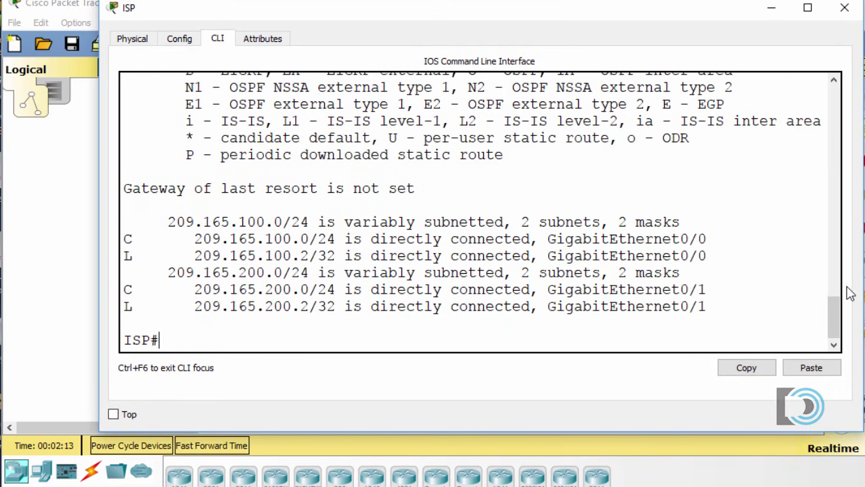
{"action": "left_click_drag", "start_coordinate": [836, 312], "coordinate": [831, 304]}
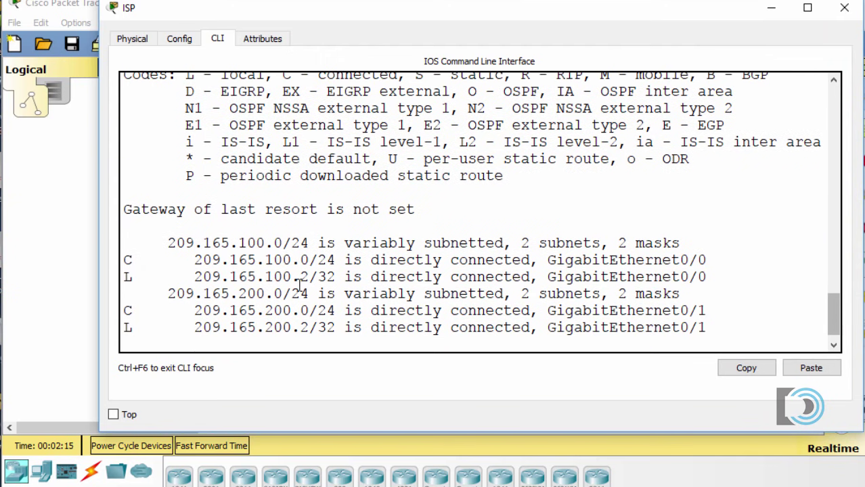
{"action": "left_click_drag", "start_coordinate": [127, 259], "coordinate": [335, 260]}
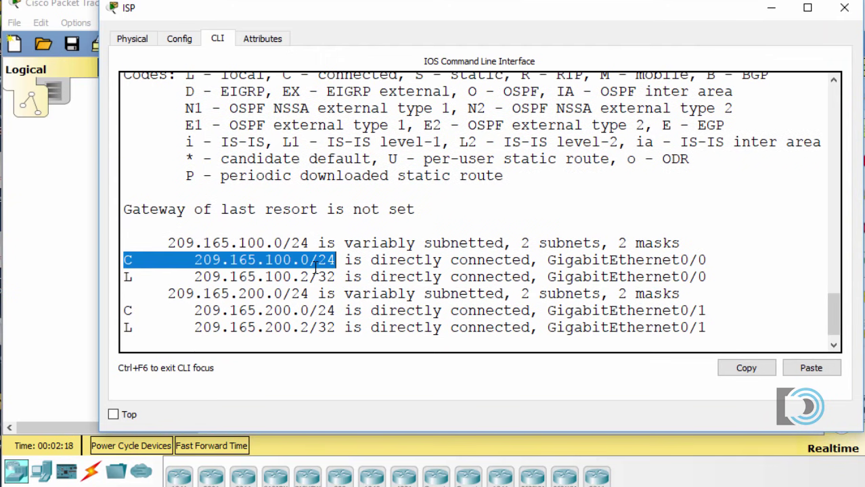
{"action": "left_click_drag", "start_coordinate": [125, 310], "coordinate": [326, 310]}
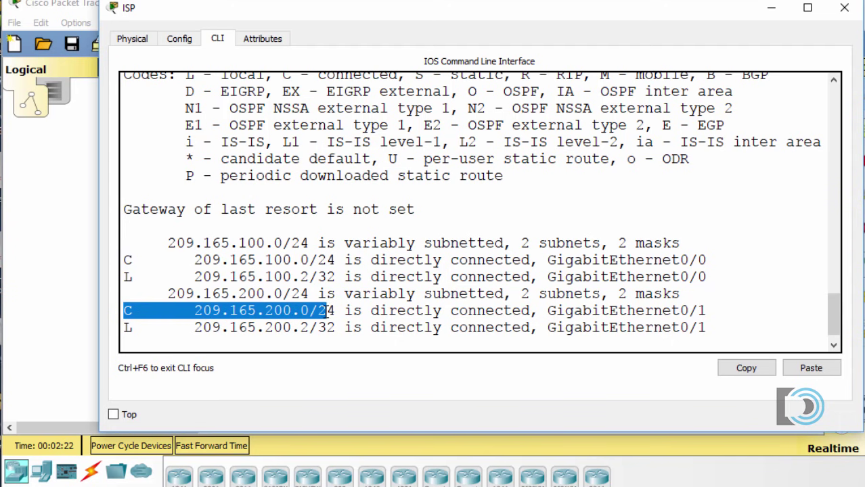
{"action": "left_click", "coordinate": [771, 8]}
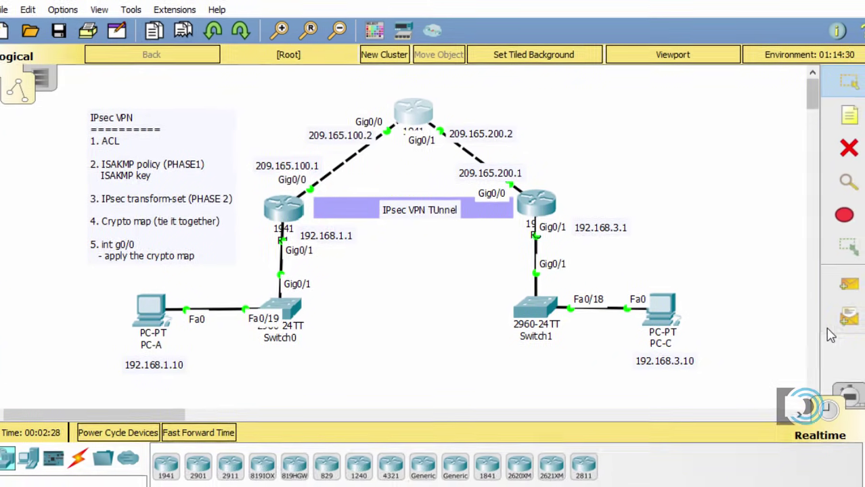
- Send a simple PDU from PC-A to PC-C
{"action": "left_click", "coordinate": [838, 274]}
{"action": "left_click", "coordinate": [139, 301]}
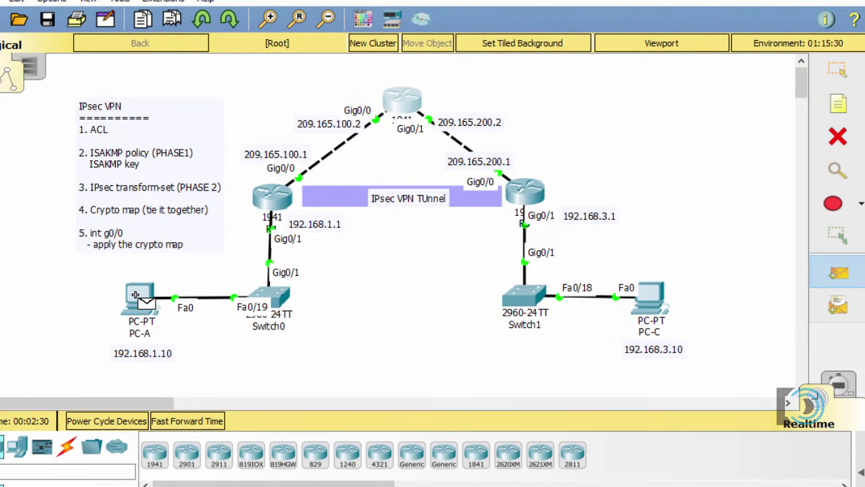
{"action": "left_click", "coordinate": [649, 296]}
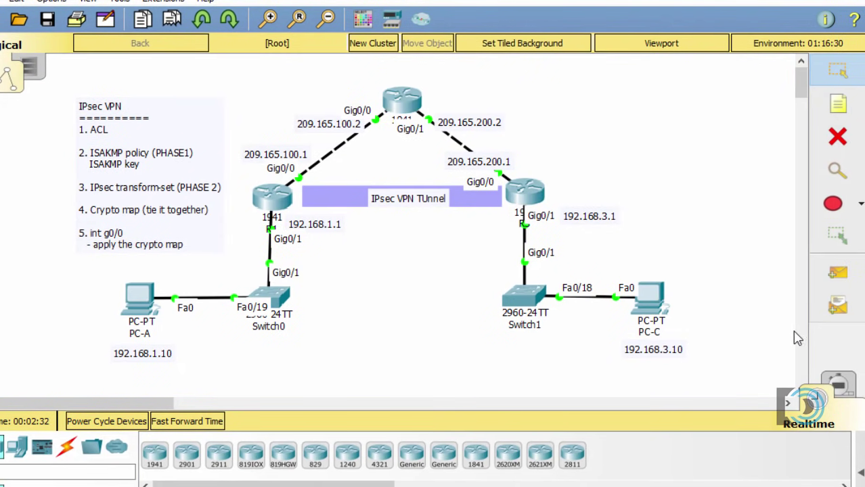
- Show the PDU list, clear Scenario 0, and test connectivity with a new simple PDU from PC-A to PC-C
{"action": "left_click", "coordinate": [860, 471]}
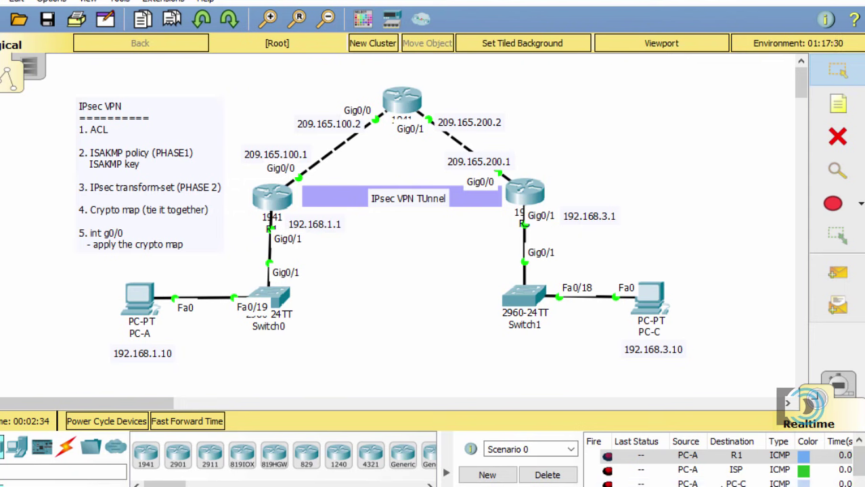
{"action": "left_click", "coordinate": [547, 474]}
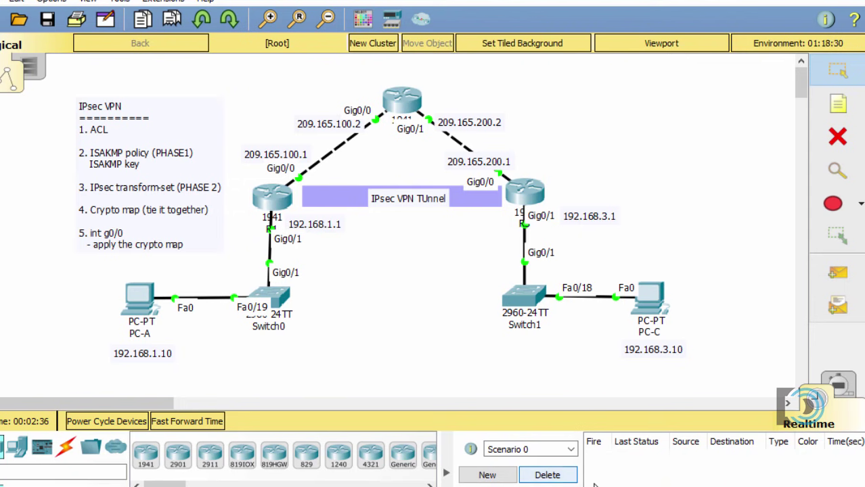
{"action": "left_click", "coordinate": [838, 273]}
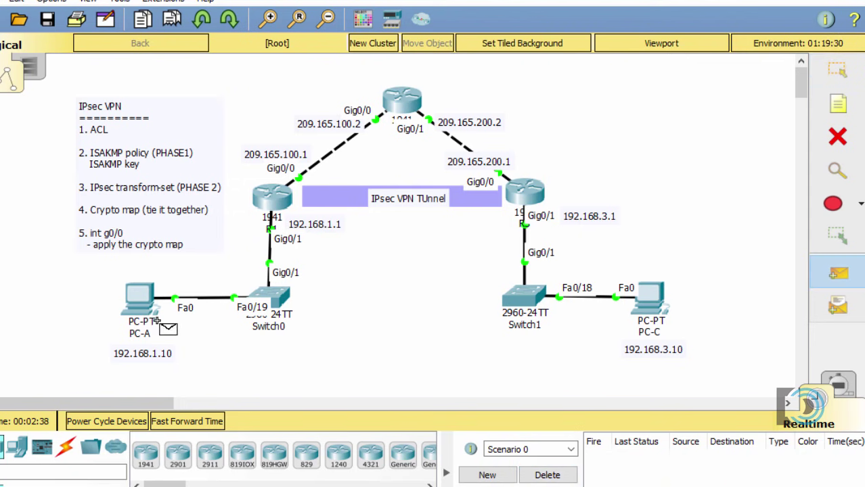
{"action": "left_click", "coordinate": [140, 300]}
{"action": "left_click", "coordinate": [646, 305]}
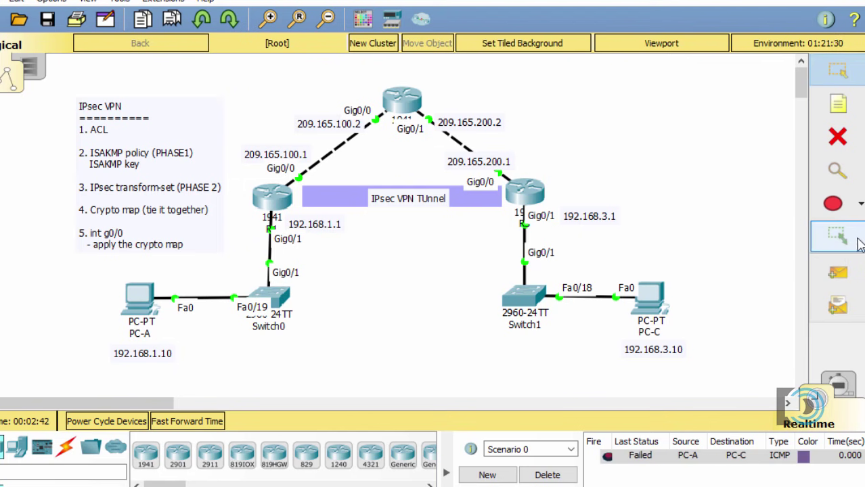
- Test connectivity with a simple PDU from PC-C to the ISP router
{"action": "left_click", "coordinate": [838, 272]}
{"action": "left_click", "coordinate": [646, 295]}
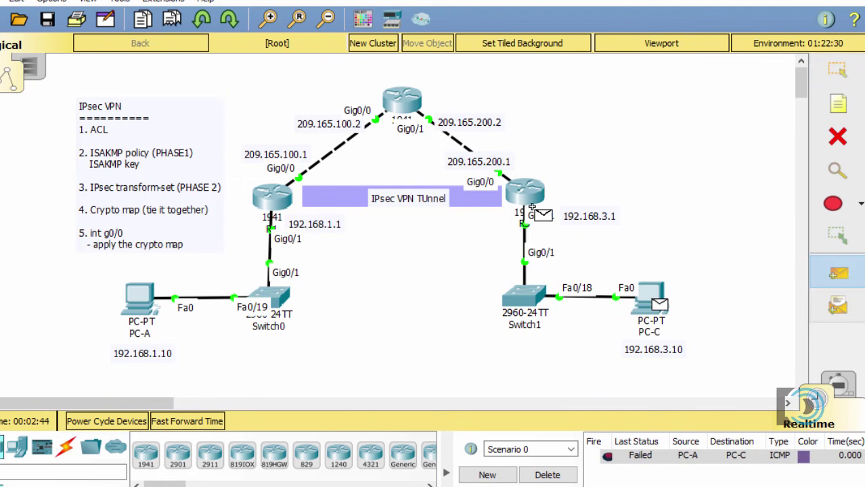
{"action": "left_click", "coordinate": [406, 95]}
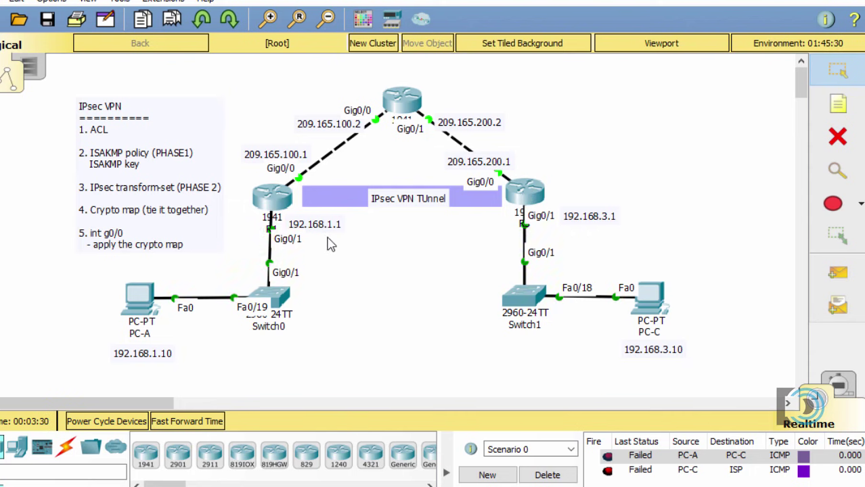
- Open R1's console, widen it, and examine the security entry in the technology package license information
{"action": "left_click", "coordinate": [272, 199]}
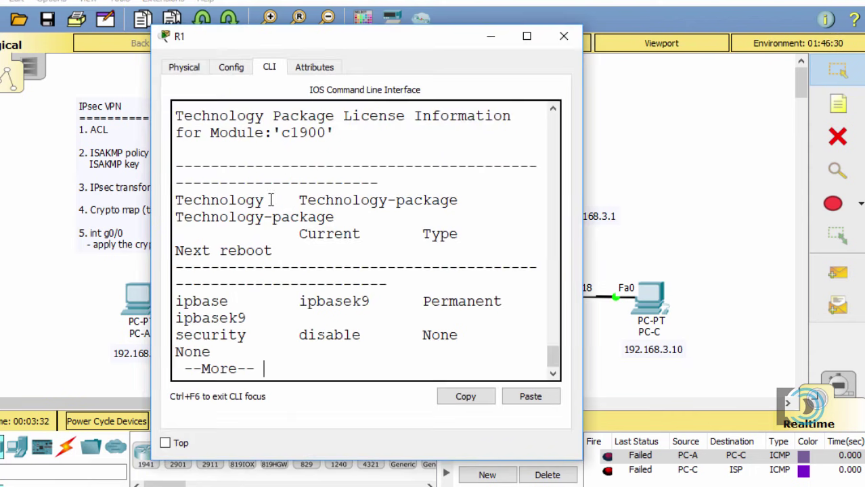
{"action": "left_click_drag", "start_coordinate": [584, 180], "coordinate": [820, 171]}
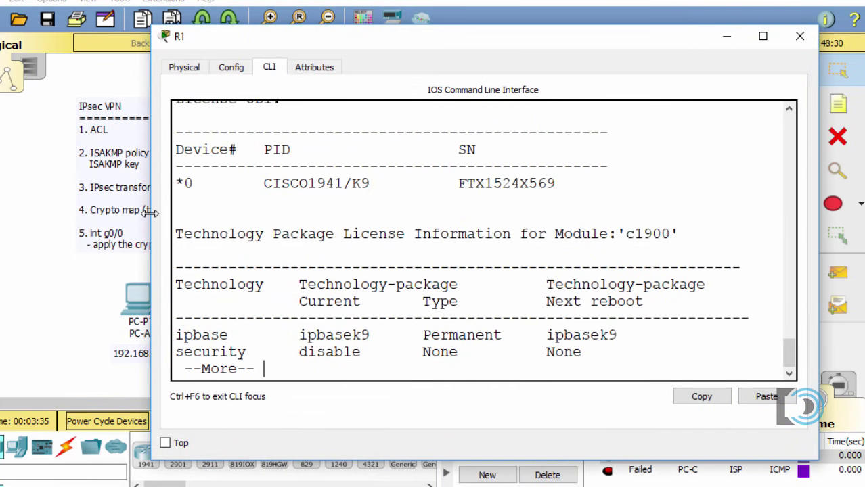
{"action": "left_click_drag", "start_coordinate": [150, 212], "coordinate": [74, 214]}
{"action": "key", "text": "space"}
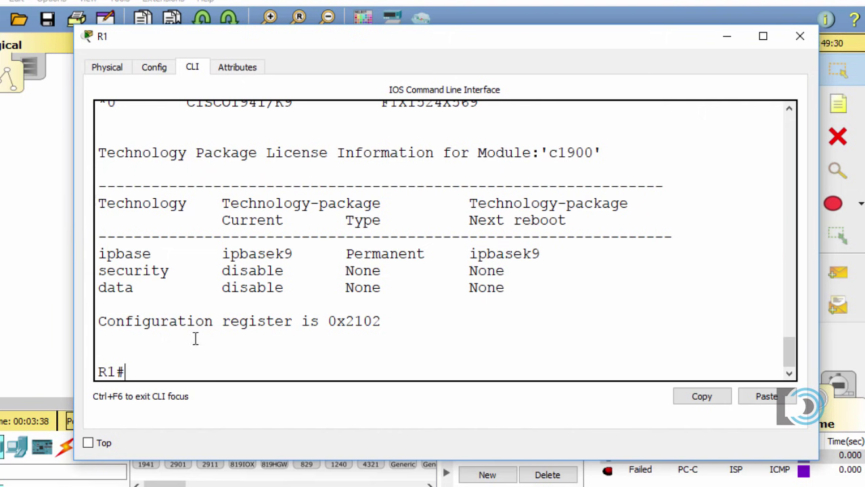
{"action": "left_click_drag", "start_coordinate": [124, 271], "coordinate": [181, 271]}
- In R1's global configuration, enable the securityk9 technology package for boot module c1900 and accept the license agreement
{"action": "left_click", "coordinate": [145, 373]}
{"action": "type", "text": "conf t"}
{"action": "key", "text": "Return"}
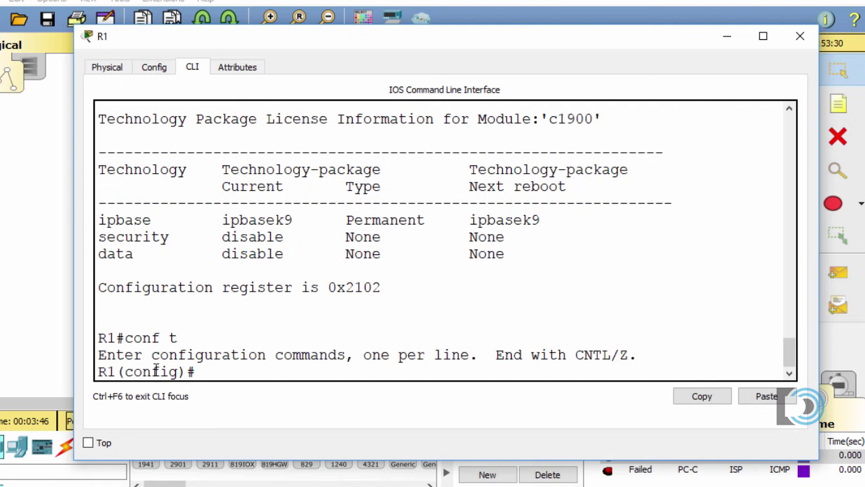
{"action": "type", "text": "license boot"}
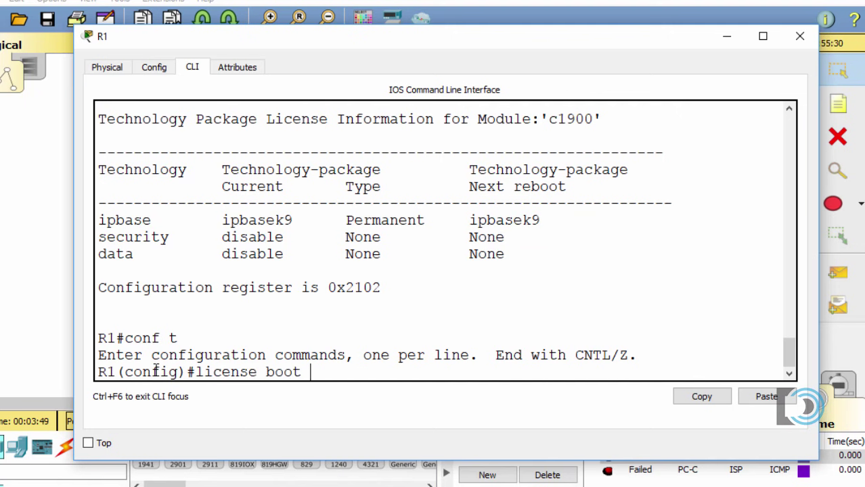
{"action": "type", "text": " module"}
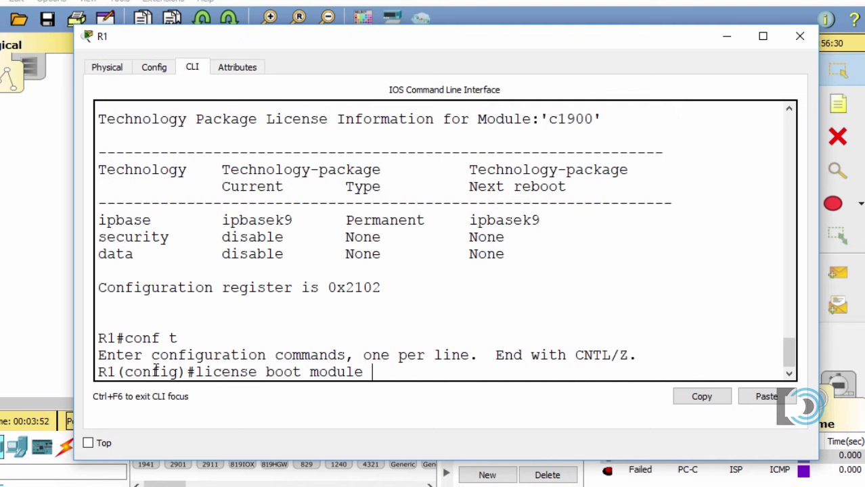
{"action": "type", "text": " c1900 tech"}
{"action": "key", "text": "Tab"}
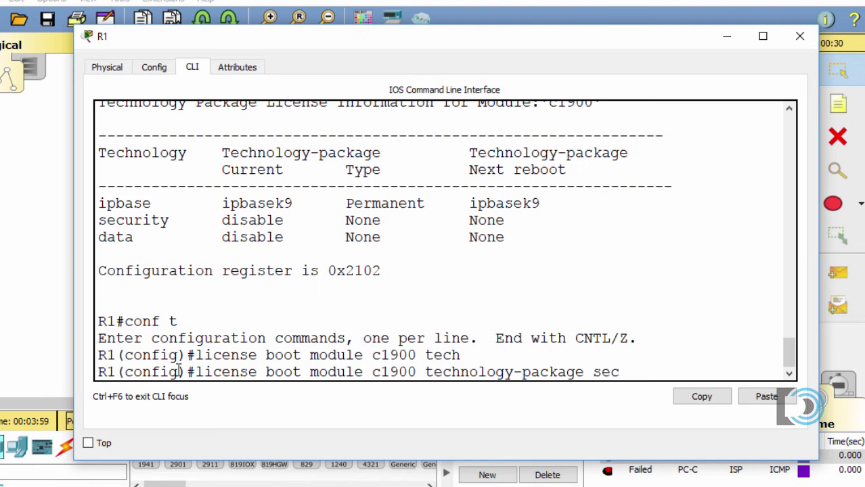
{"action": "type", "text": "sec"}
{"action": "key", "text": "Tab"}
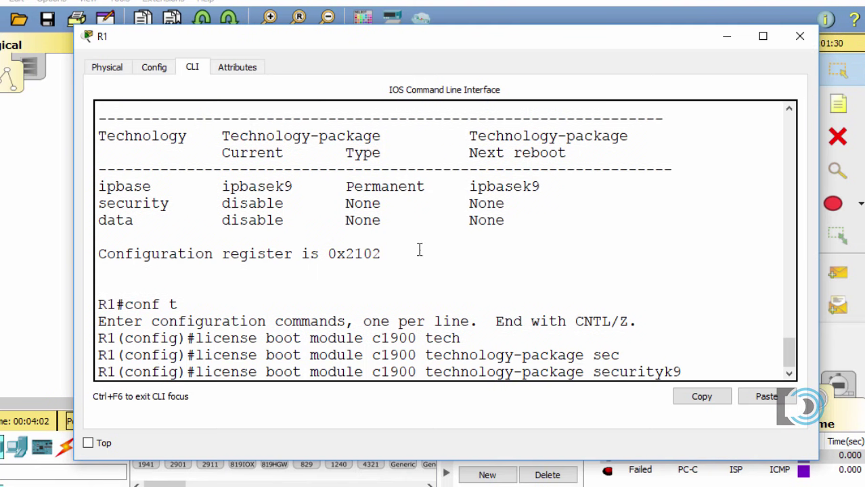
{"action": "key", "text": "Return"}
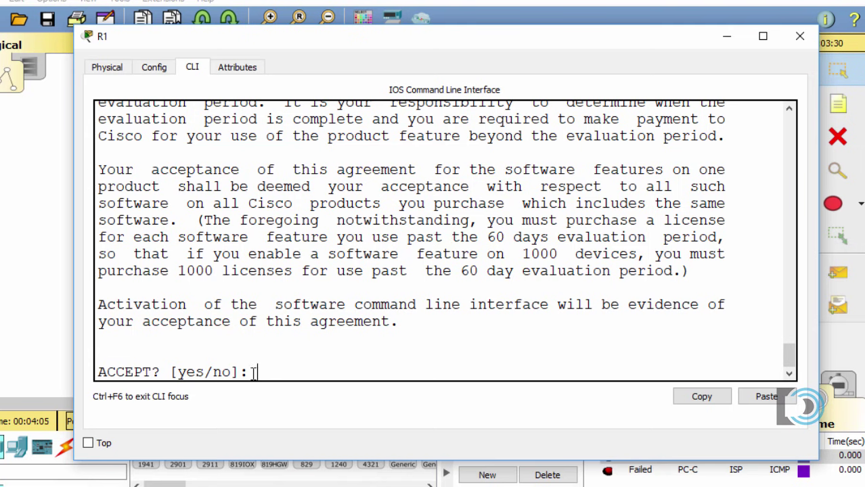
{"action": "type", "text": "yes"}
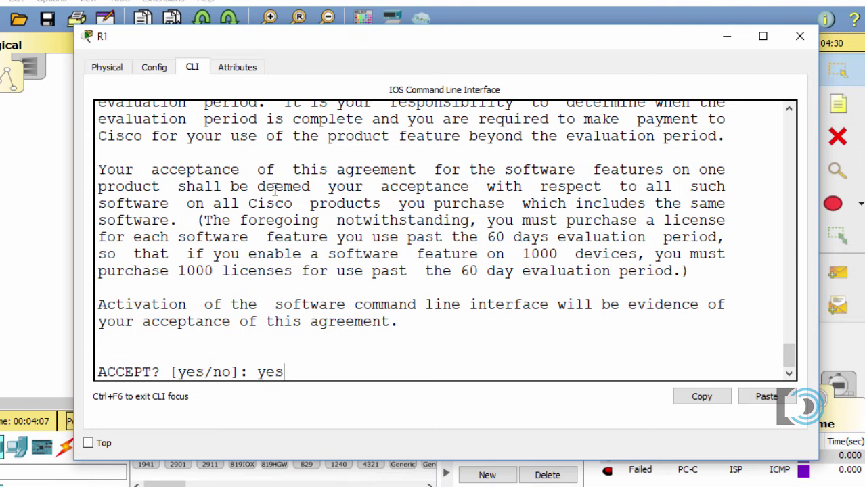
{"action": "key", "text": "Return"}
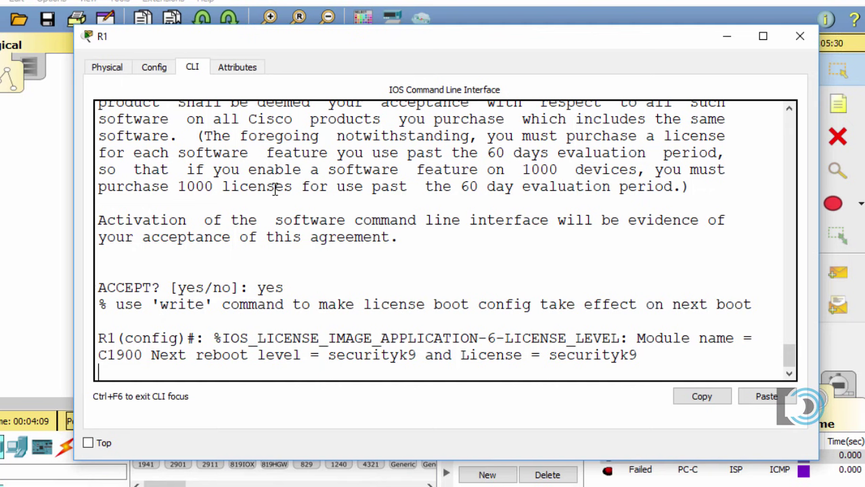
- Leave configuration mode and save R1's running configuration to startup-config with copy run start
{"action": "key", "text": "ctrl+z"}
{"action": "type", "text": "cop"}
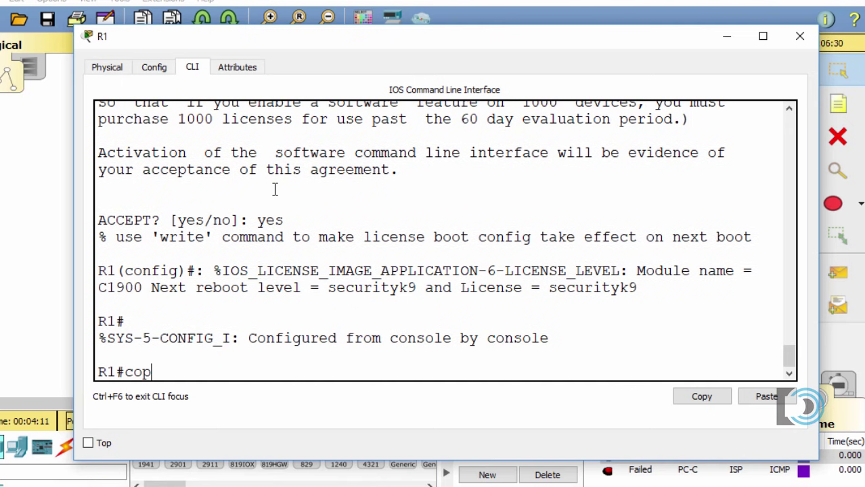
{"action": "type", "text": "y run star"}
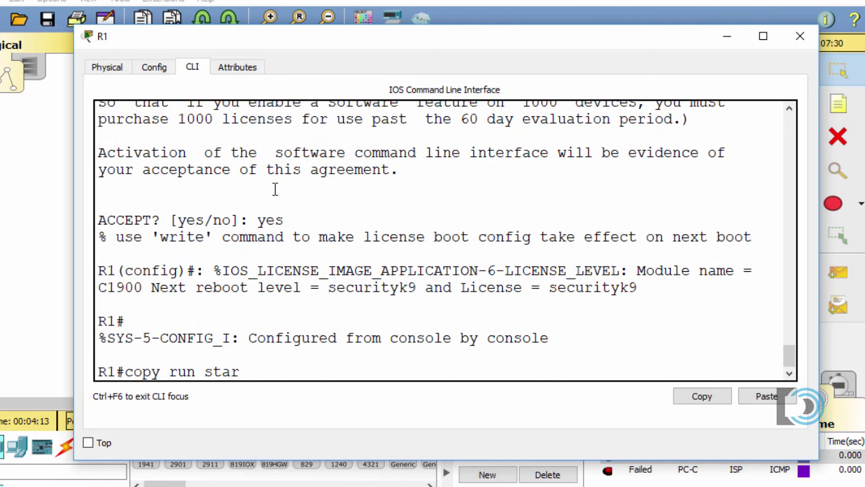
{"action": "type", "text": "t"}
{"action": "key", "text": "Return"}
{"action": "key", "text": "Return"}
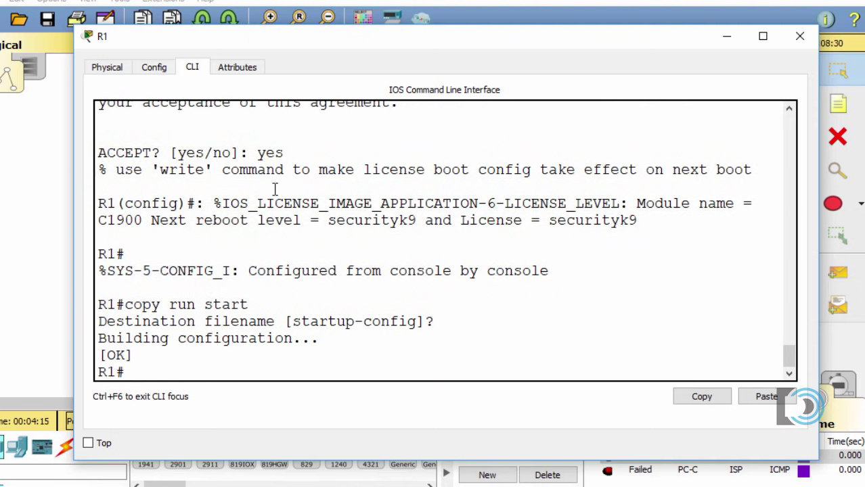
- Reload R1 with confirmation and reposition its console window
{"action": "type", "text": "reload"}
{"action": "key", "text": "Return"}
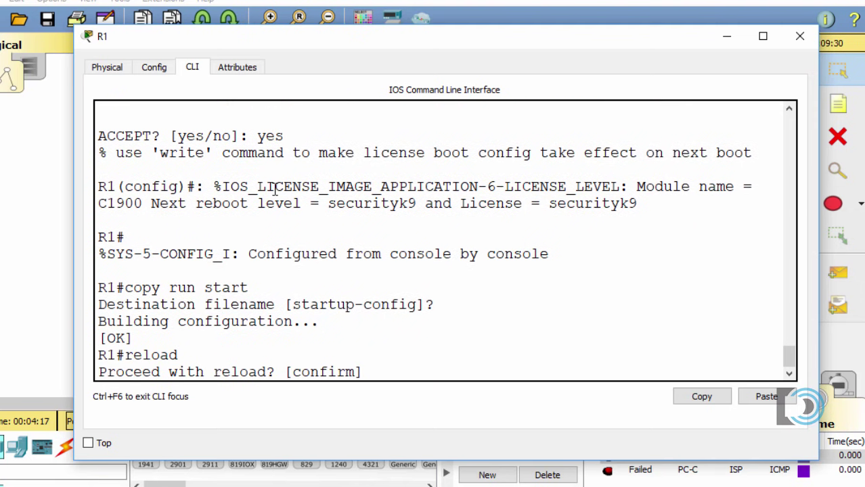
{"action": "key", "text": "Return"}
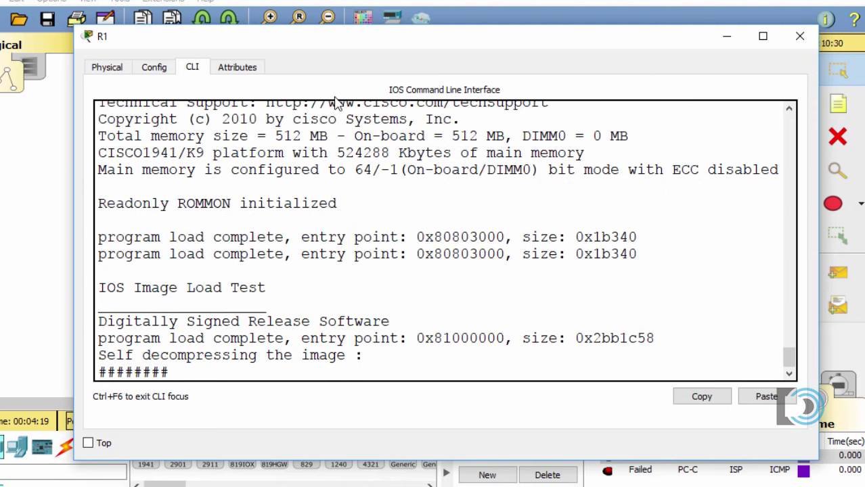
{"action": "left_click_drag", "start_coordinate": [370, 45], "coordinate": [338, 17]}
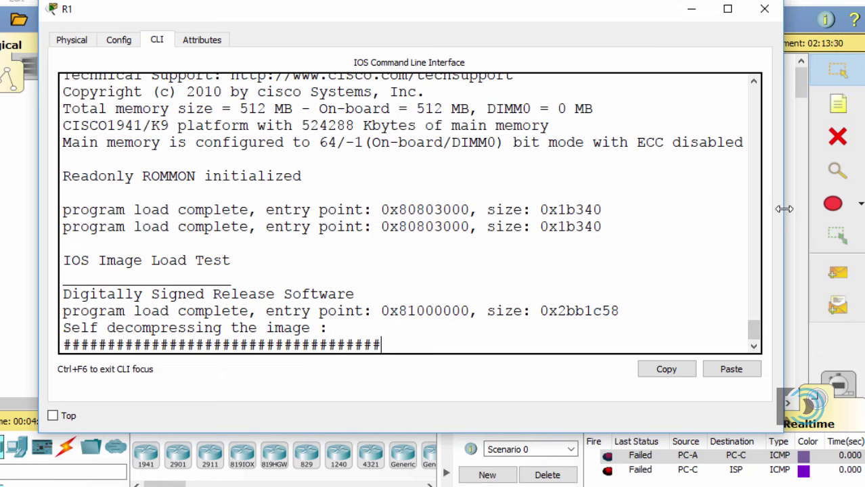
- After the reload, enter privileged mode on R1 and check the security technology package license with show version
{"action": "left_click_drag", "start_coordinate": [782, 211], "coordinate": [827, 208]}
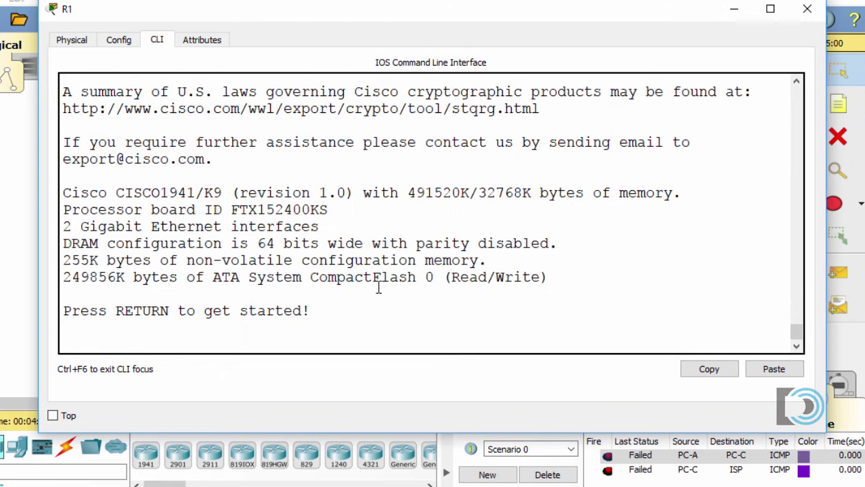
{"action": "key", "text": "Return"}
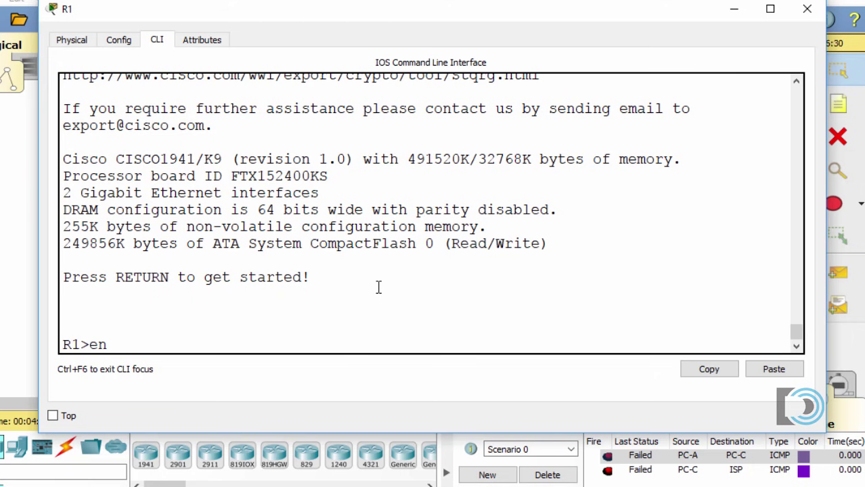
{"action": "type", "text": "en"}
{"action": "key", "text": "Return"}
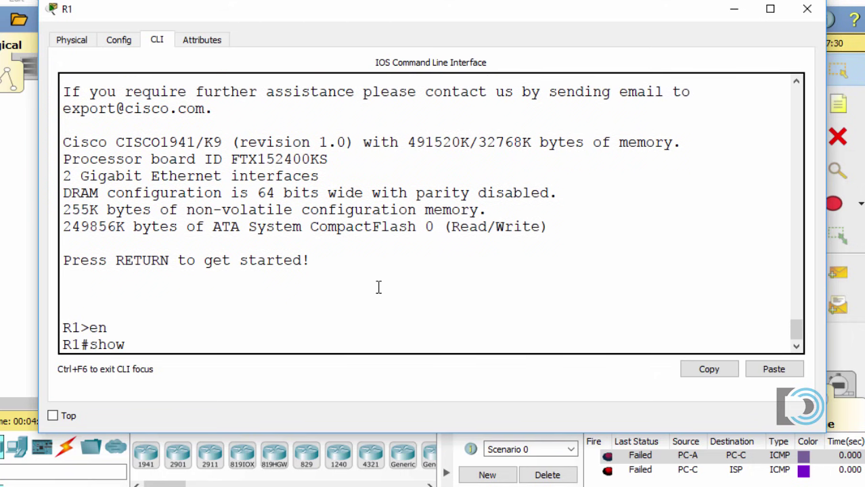
{"action": "type", "text": "show version"}
{"action": "key", "text": "Return"}
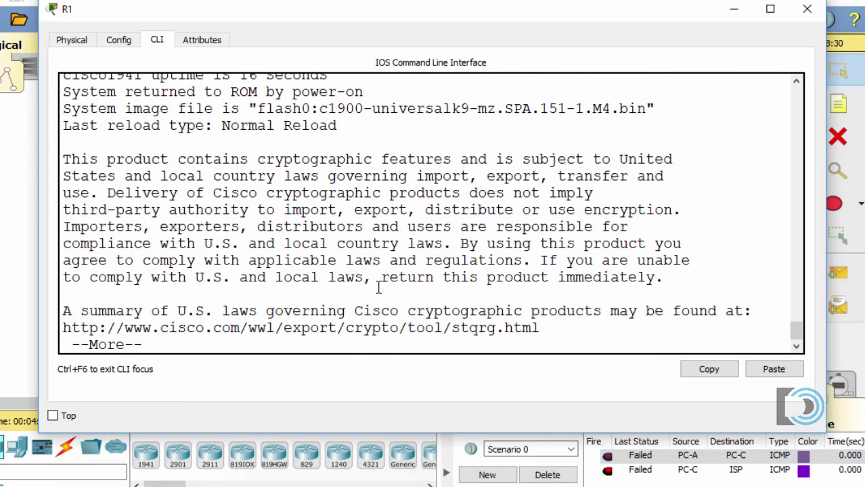
{"action": "key", "text": "space"}
{"action": "key", "text": "space"}
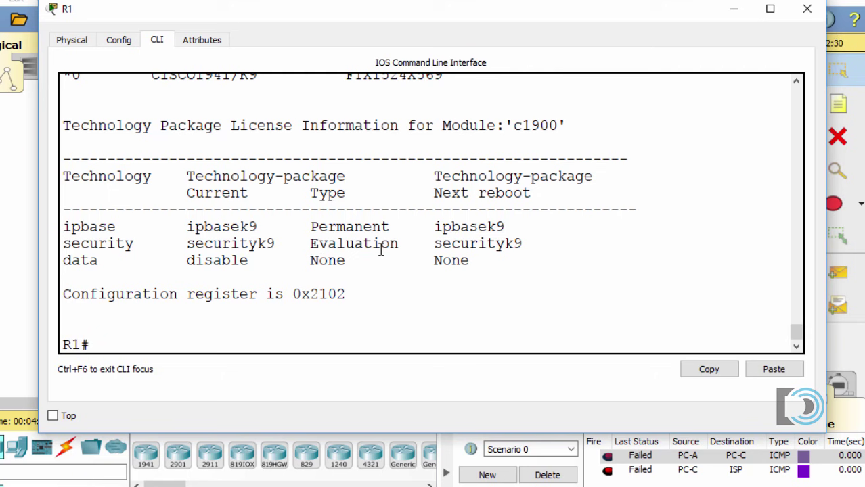
{"action": "left_click", "coordinate": [733, 12]}
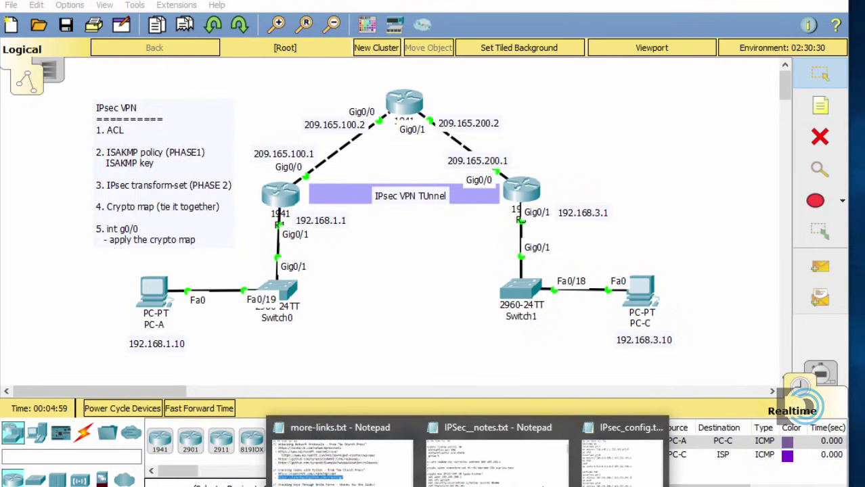
- Open IPsec_config.txt in Notepad, review the R1, ISP and R3 base configurations with their default routes, and return to the topology
{"action": "left_click", "coordinate": [615, 474]}
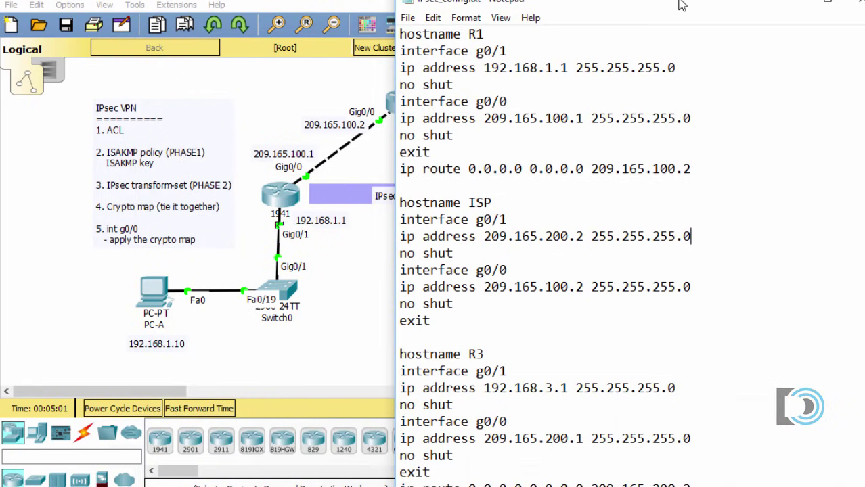
{"action": "left_click_drag", "start_coordinate": [681, 6], "coordinate": [674, 0]}
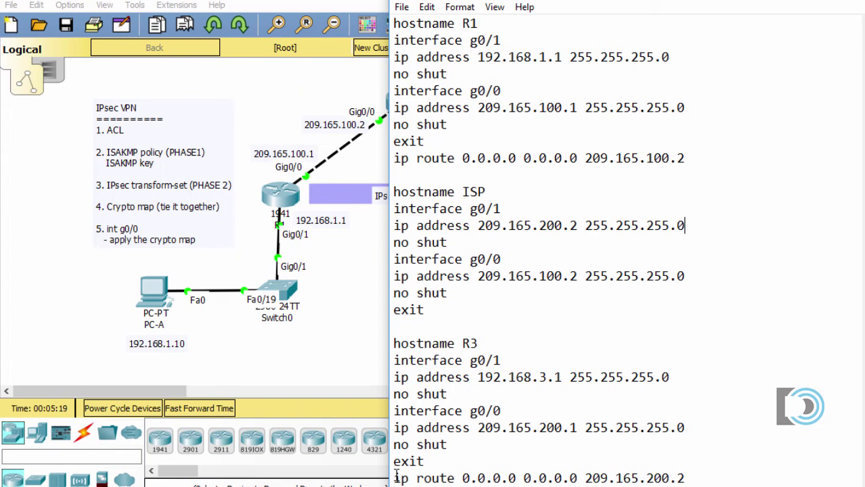
{"action": "left_click_drag", "start_coordinate": [394, 478], "coordinate": [696, 472]}
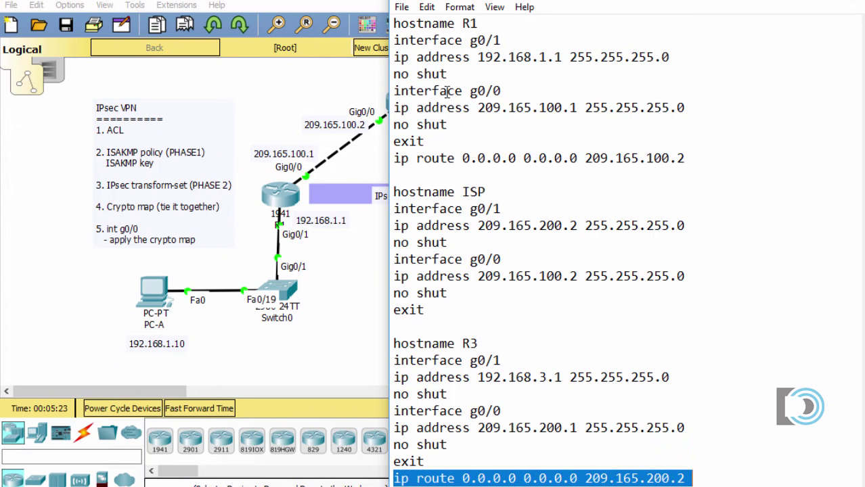
{"action": "left_click_drag", "start_coordinate": [395, 159], "coordinate": [695, 149]}
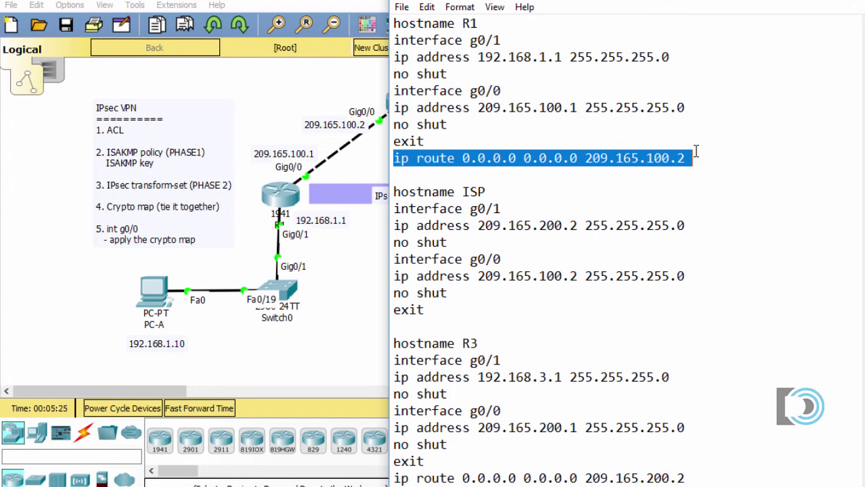
{"action": "left_click", "coordinate": [728, 201]}
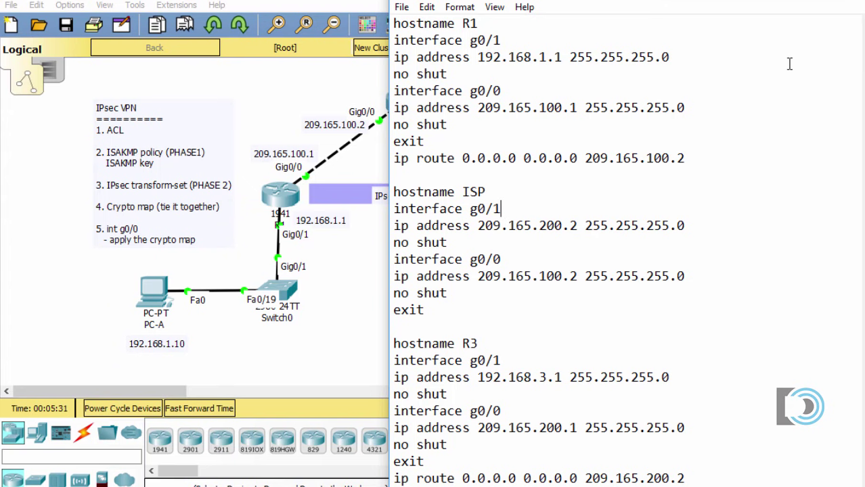
{"action": "left_click", "coordinate": [329, 82]}
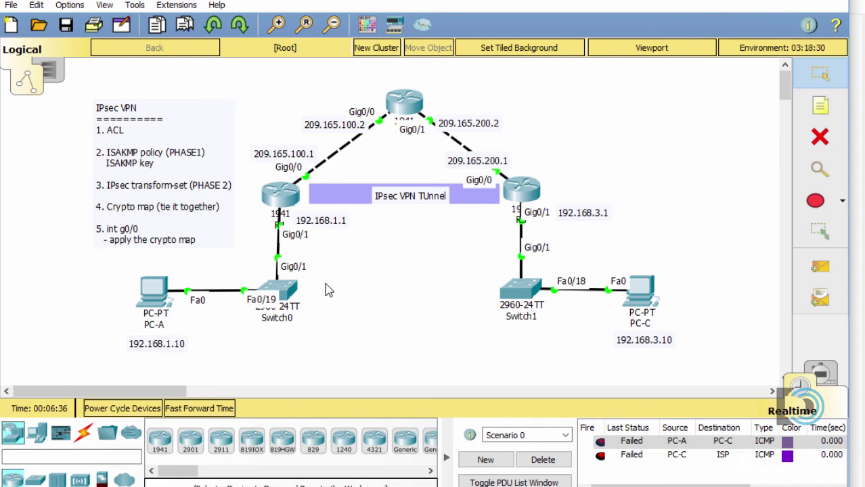
- Open R1's console, enter global configuration mode, and widen the console window
{"action": "left_click", "coordinate": [280, 194]}
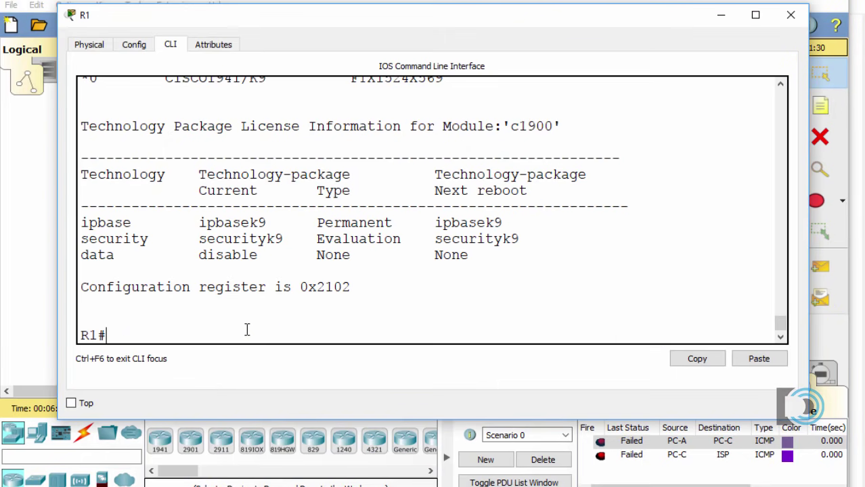
{"action": "type", "text": "conf t"}
{"action": "key", "text": "Return"}
{"action": "key", "text": "Return"}
{"action": "key", "text": "Return"}
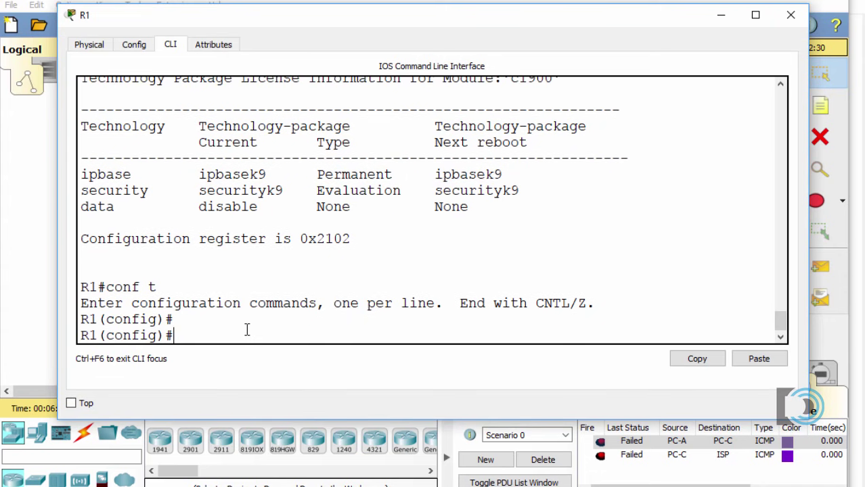
{"action": "left_click_drag", "start_coordinate": [810, 188], "coordinate": [851, 189]}
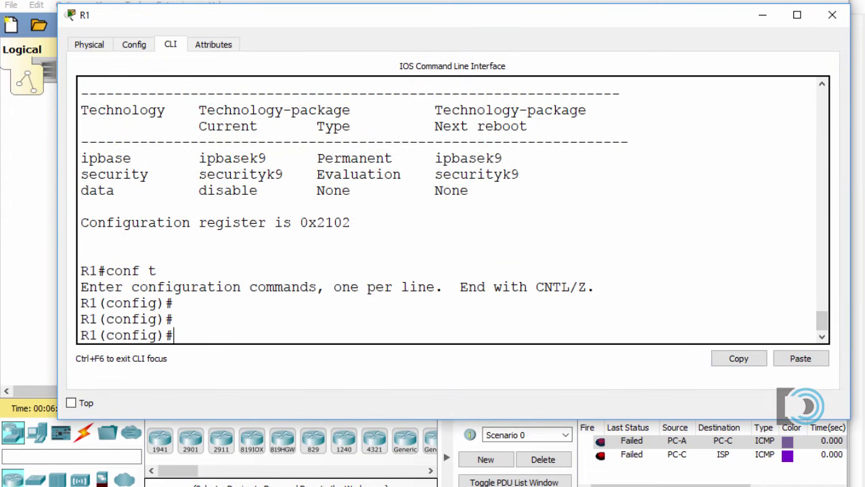
- Copy the access-list line from the IPSec notes and apply access-list 100 on R1, permitting IP from 192.168.1.0 0.0.0.255 to 192.168.3.0 0.0.0.255
{"action": "left_click", "coordinate": [486, 486]}
{"action": "left_click", "coordinate": [486, 471]}
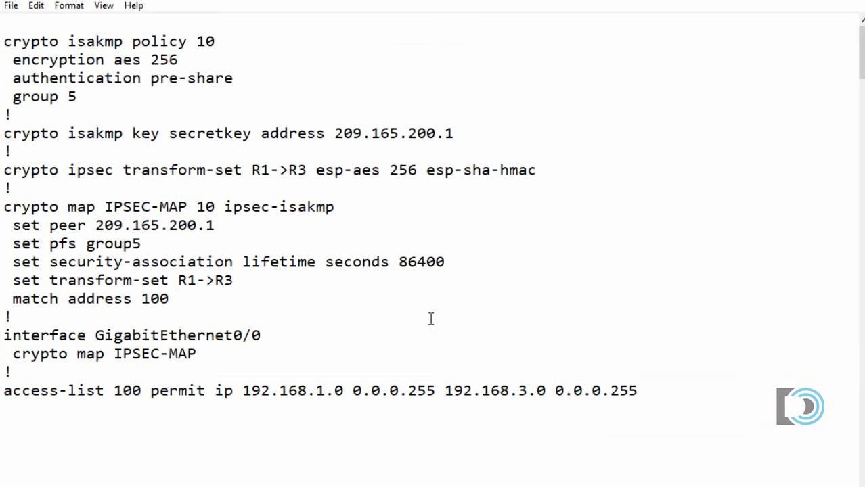
{"action": "left_click_drag", "start_coordinate": [6, 390], "coordinate": [643, 386]}
{"action": "key", "text": "ctrl+c"}
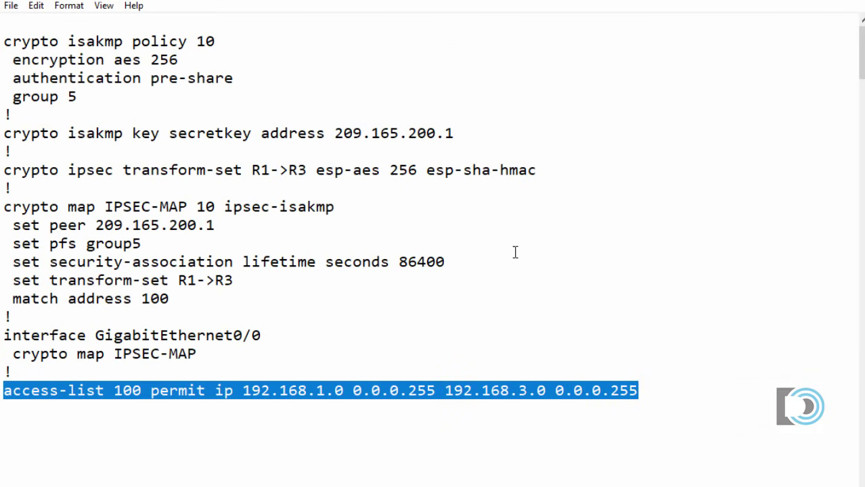
{"action": "left_click", "coordinate": [787, 2]}
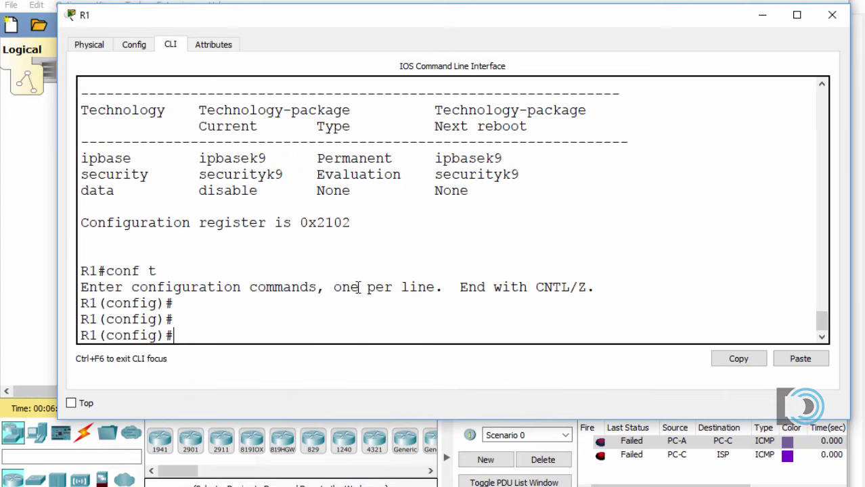
{"action": "right_click", "coordinate": [209, 337]}
{"action": "left_click", "coordinate": [250, 360]}
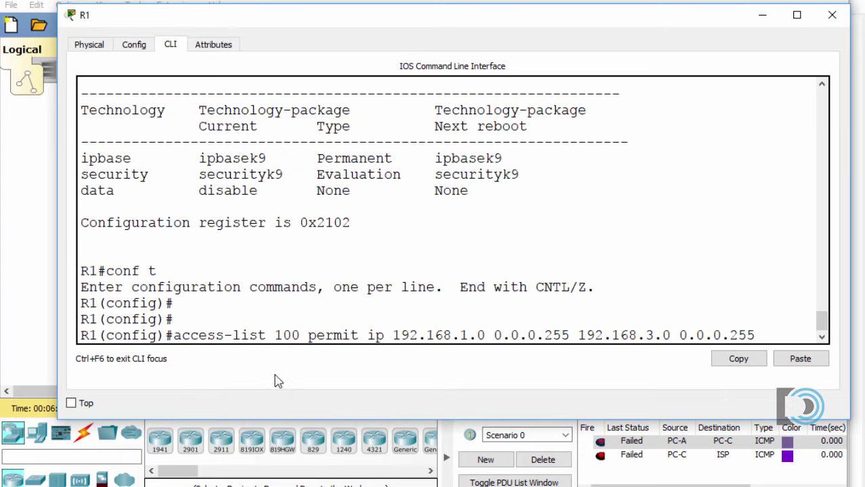
{"action": "key", "text": "Return"}
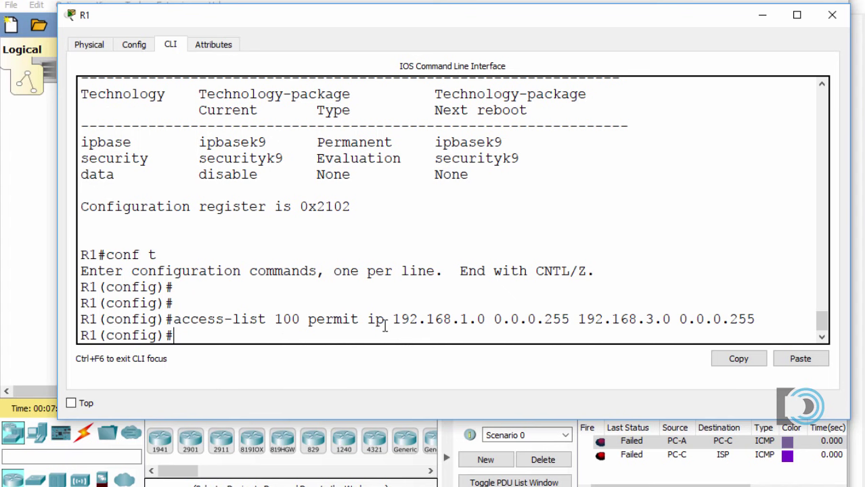
{"action": "left_click_drag", "start_coordinate": [393, 319], "coordinate": [756, 322]}
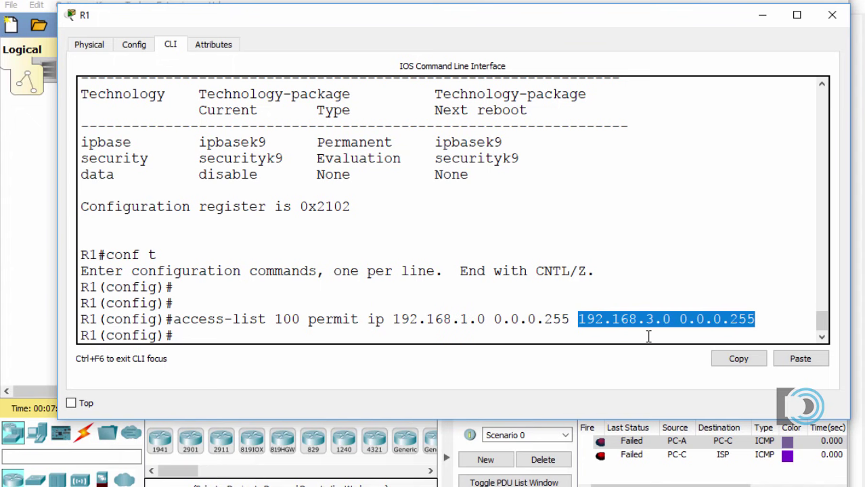
{"action": "left_click", "coordinate": [649, 336]}
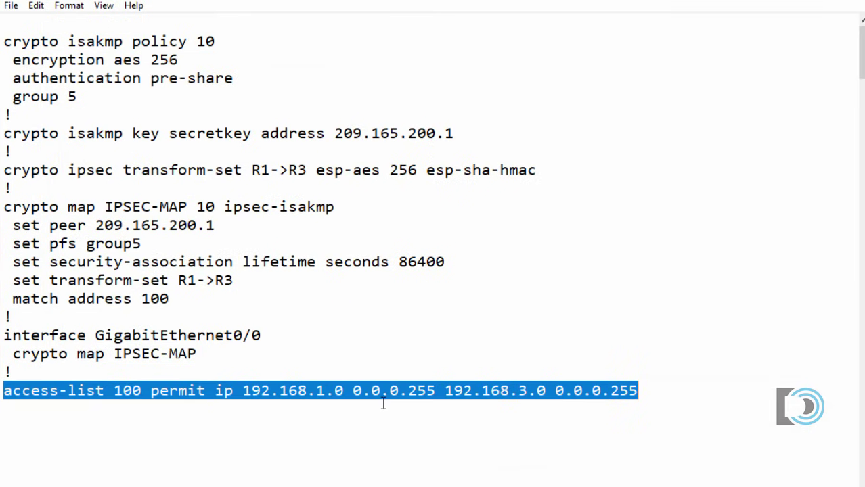
- In the IPSec notes, change the access-list 100 source to 192.168.3.0 and destination to 192.168.1.0, and copy the line
{"action": "left_click", "coordinate": [478, 460]}
{"action": "left_click", "coordinate": [326, 392]}
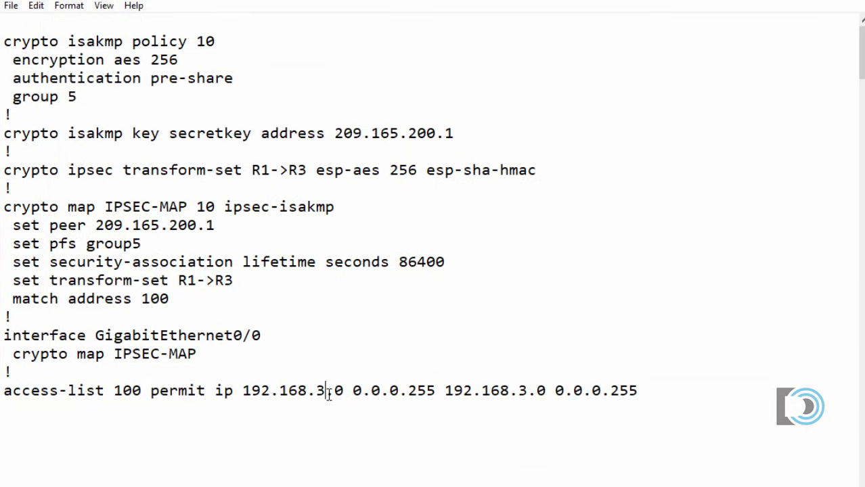
{"action": "left_click", "coordinate": [527, 393]}
{"action": "key", "text": "BackSpace"}
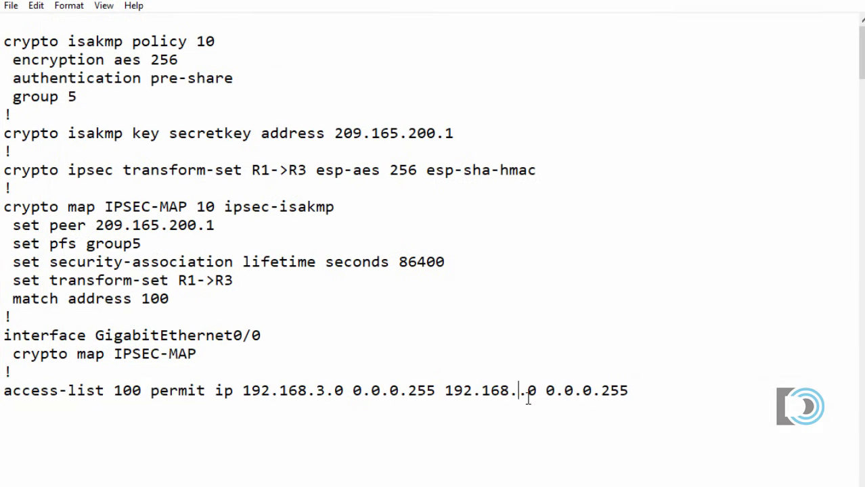
{"action": "type", "text": "1"}
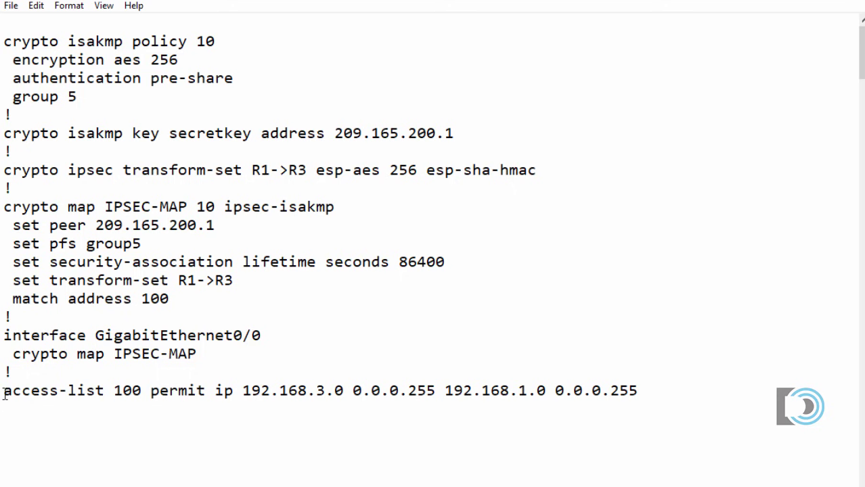
{"action": "left_click_drag", "start_coordinate": [3, 392], "coordinate": [644, 392]}
{"action": "key", "text": "ctrl+c"}
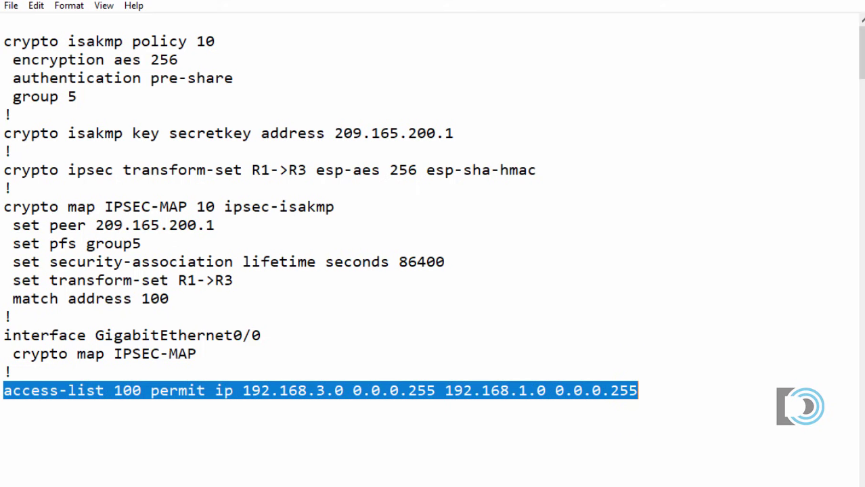
- Switch back to Packet Tracer, open R3's console, enter global configuration mode, and widen and reposition its window
{"action": "key", "text": "alt+Tab"}
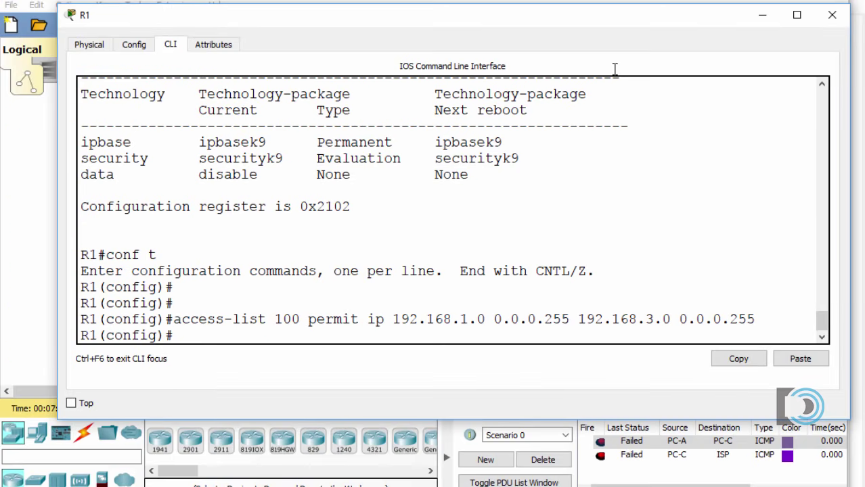
{"action": "left_click", "coordinate": [758, 17]}
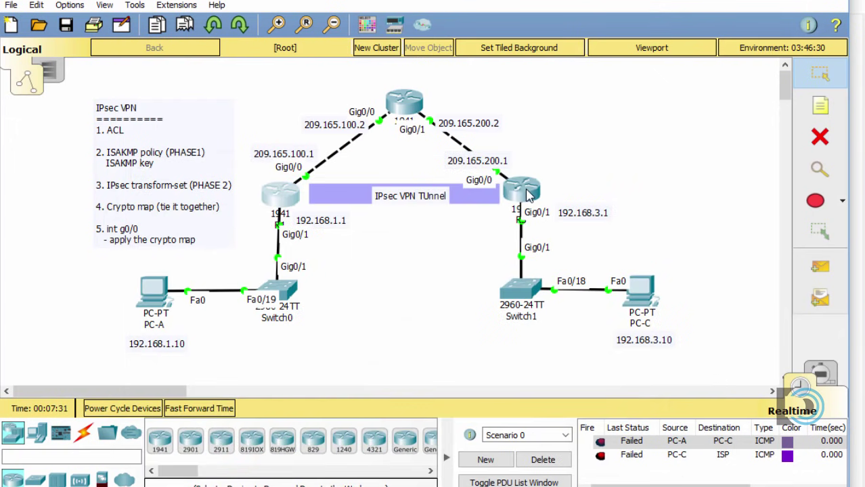
{"action": "left_click", "coordinate": [529, 196]}
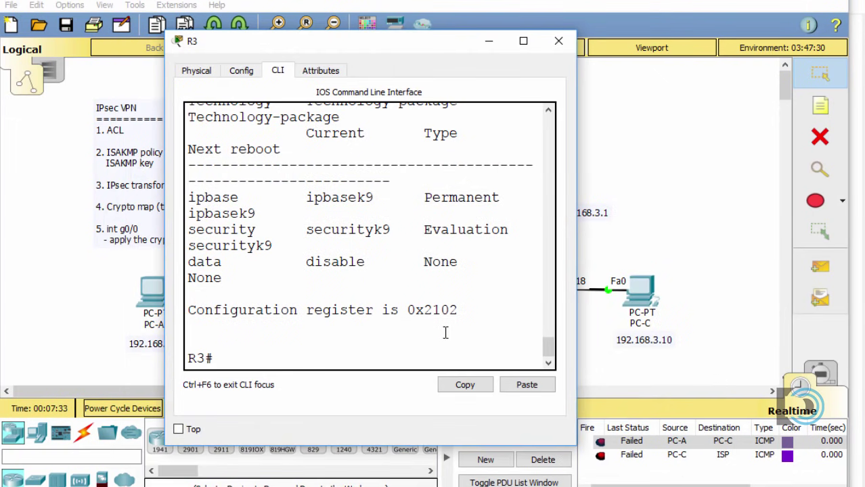
{"action": "type", "text": "conf t"}
{"action": "key", "text": "Return"}
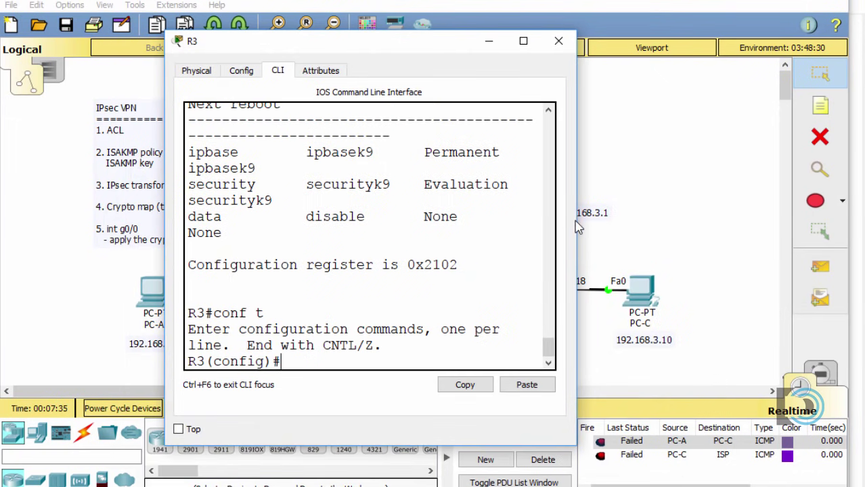
{"action": "left_click_drag", "start_coordinate": [581, 220], "coordinate": [802, 220]}
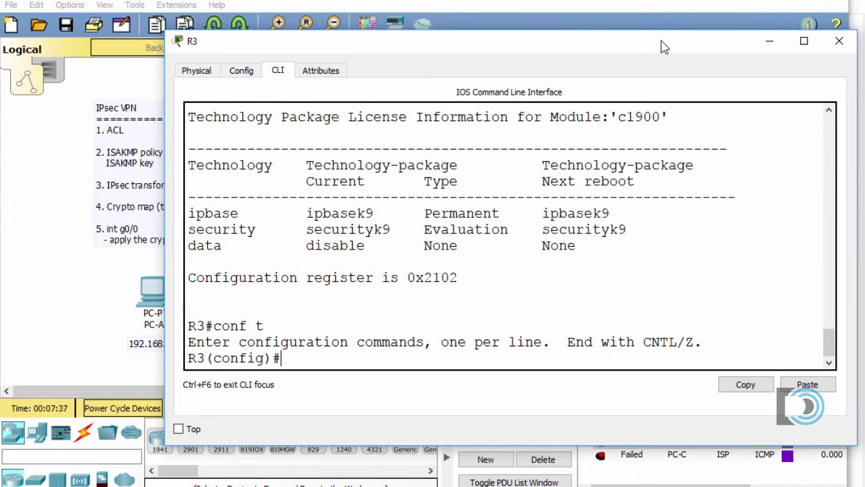
{"action": "left_click_drag", "start_coordinate": [666, 43], "coordinate": [514, 3]}
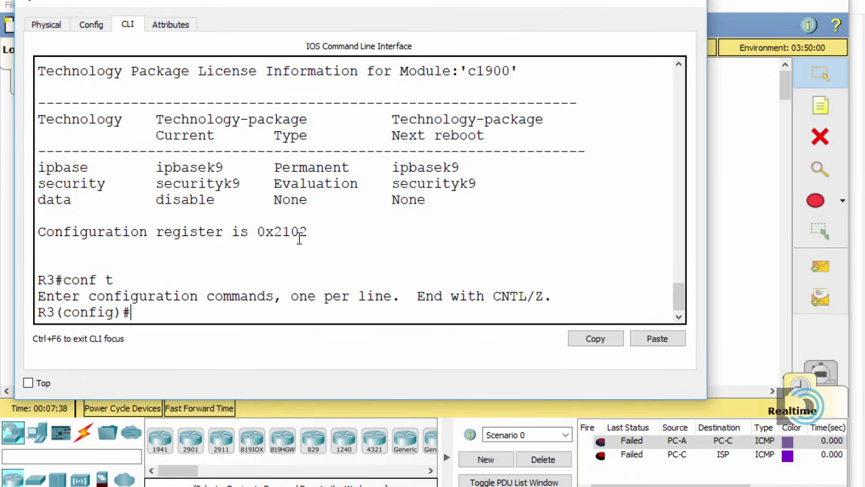
- Apply access-list 100 on R3, permitting IP from 192.168.3.0 0.0.0.255 to 192.168.1.0 0.0.0.255, and widen then minimize its console
{"action": "right_click", "coordinate": [137, 312]}
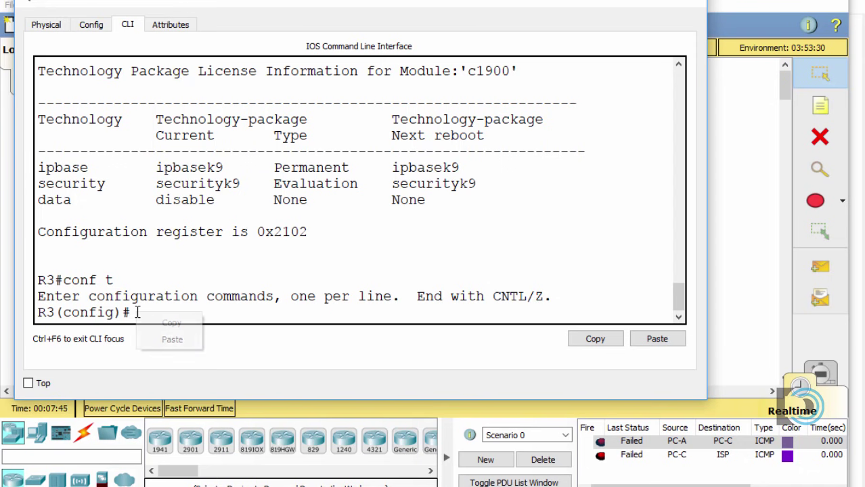
{"action": "left_click", "coordinate": [190, 342]}
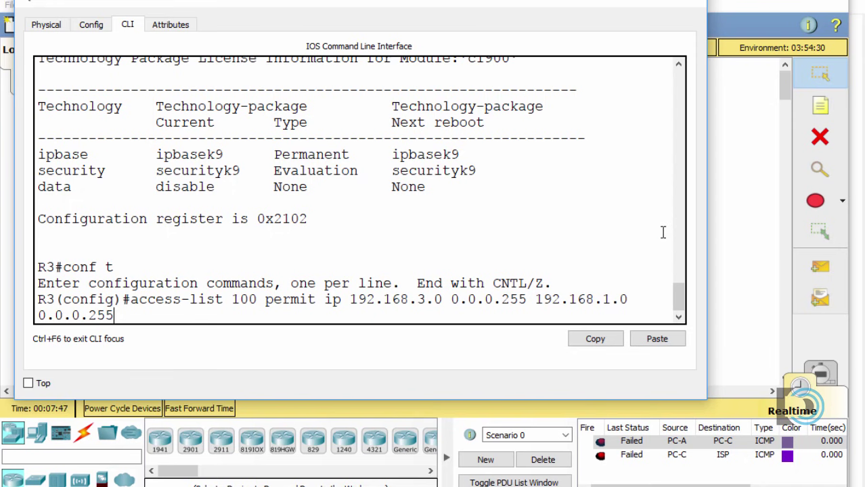
{"action": "left_click_drag", "start_coordinate": [707, 238], "coordinate": [847, 248]}
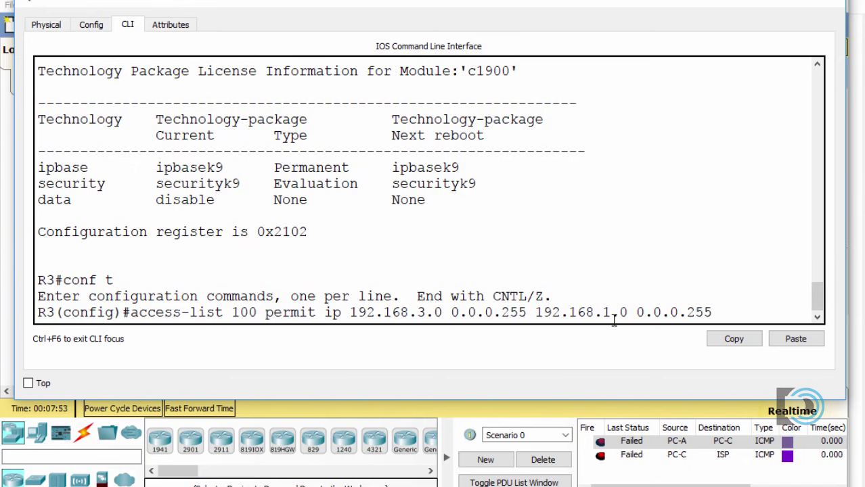
{"action": "key", "text": "Return"}
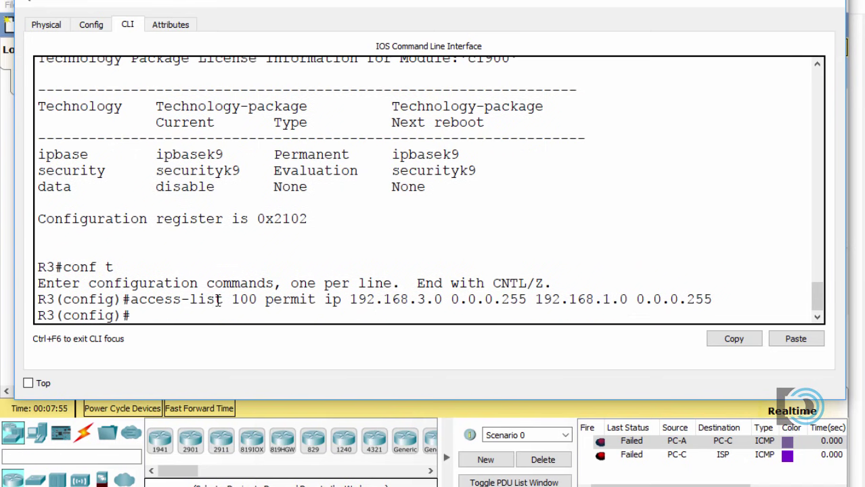
{"action": "left_click", "coordinate": [764, 3]}
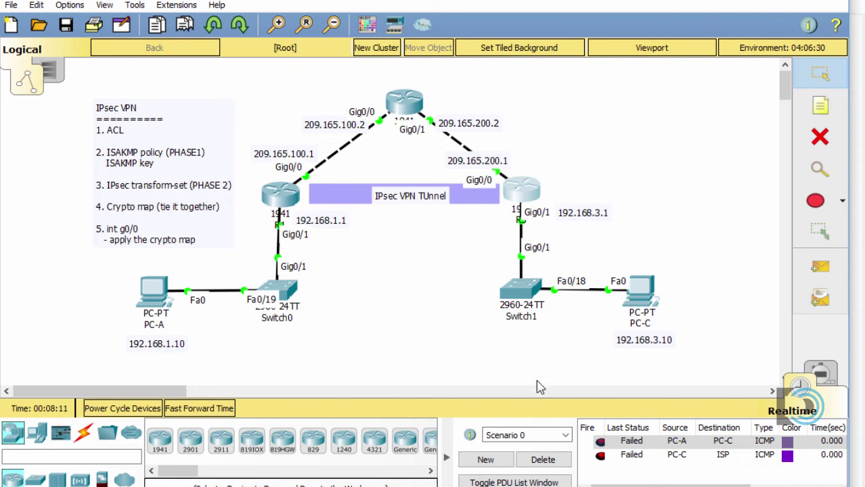
- Switch to the IPSec notes, review the encryption, authentication and group lines, and copy the whole crypto isakmp policy 10 block
{"action": "left_click", "coordinate": [499, 457]}
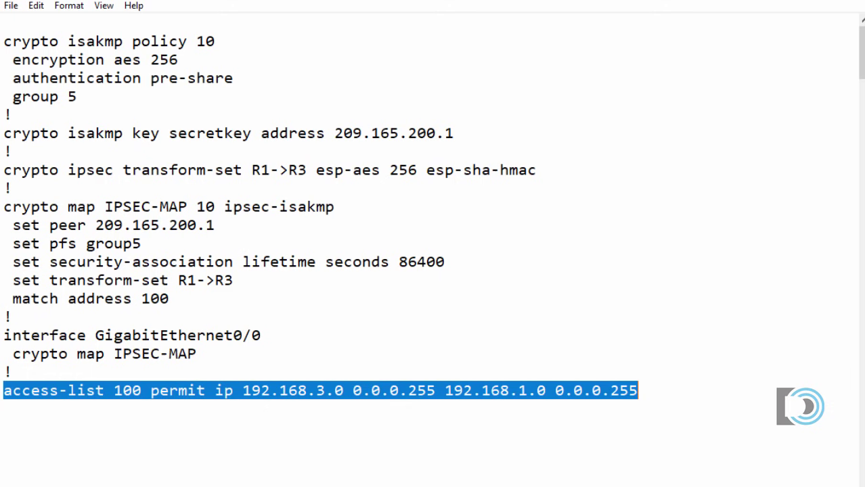
{"action": "left_click", "coordinate": [113, 78]}
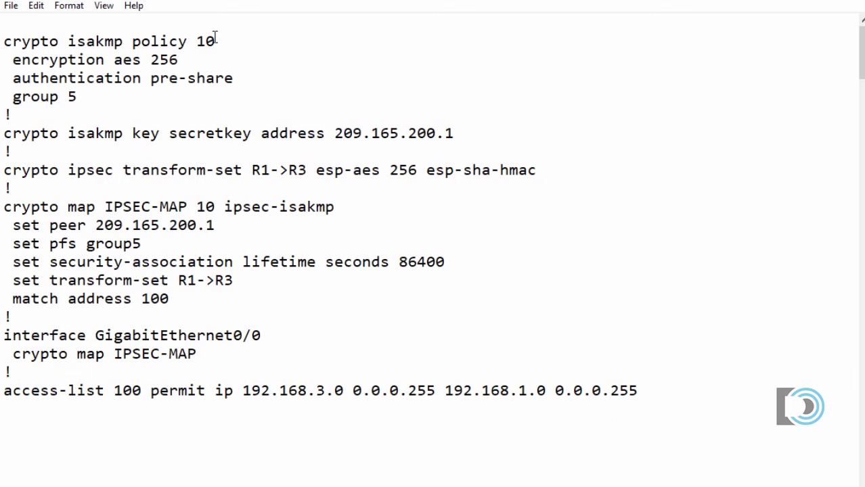
{"action": "left_click_drag", "start_coordinate": [14, 61], "coordinate": [50, 61]}
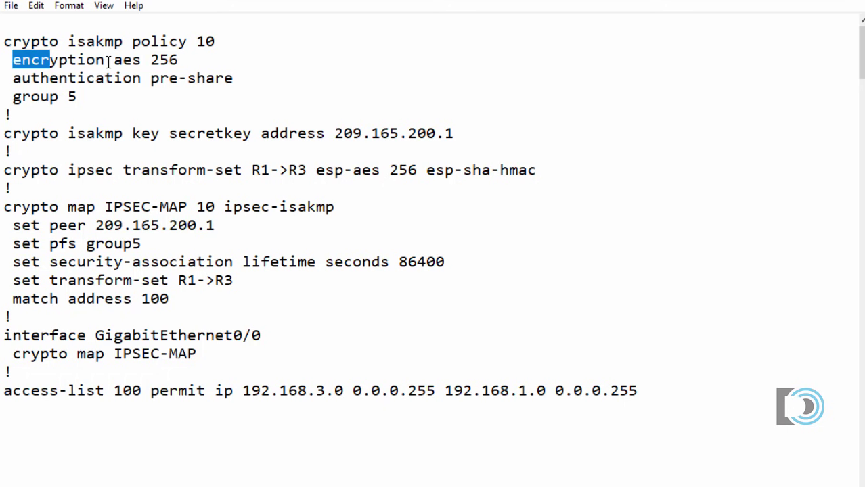
{"action": "left_click_drag", "start_coordinate": [152, 60], "coordinate": [181, 60]}
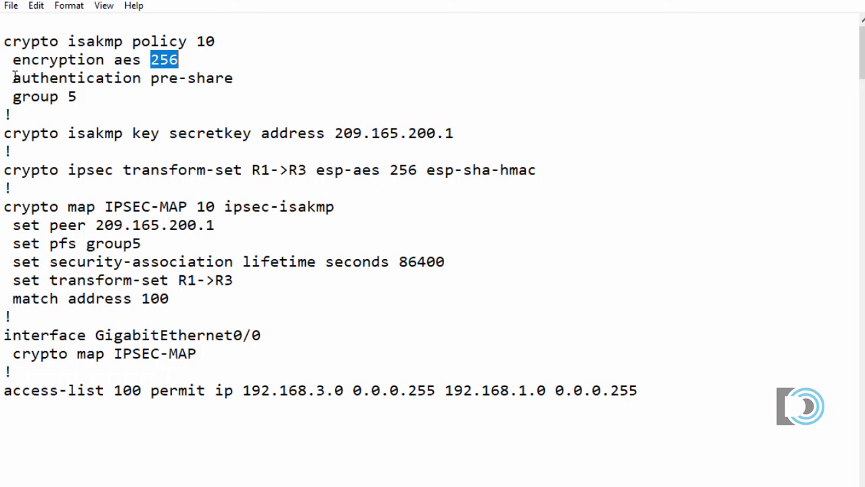
{"action": "left_click_drag", "start_coordinate": [13, 76], "coordinate": [235, 77]}
{"action": "left_click", "coordinate": [170, 78]}
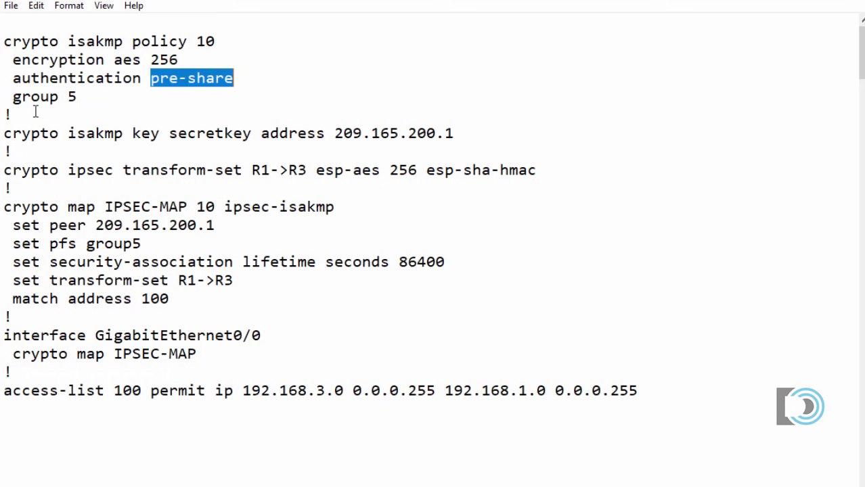
{"action": "left_click_drag", "start_coordinate": [13, 97], "coordinate": [61, 97]}
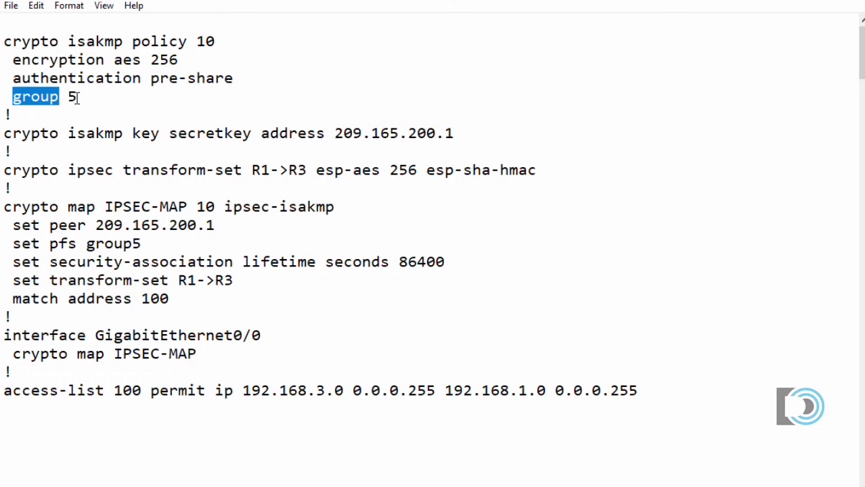
{"action": "left_click", "coordinate": [79, 97]}
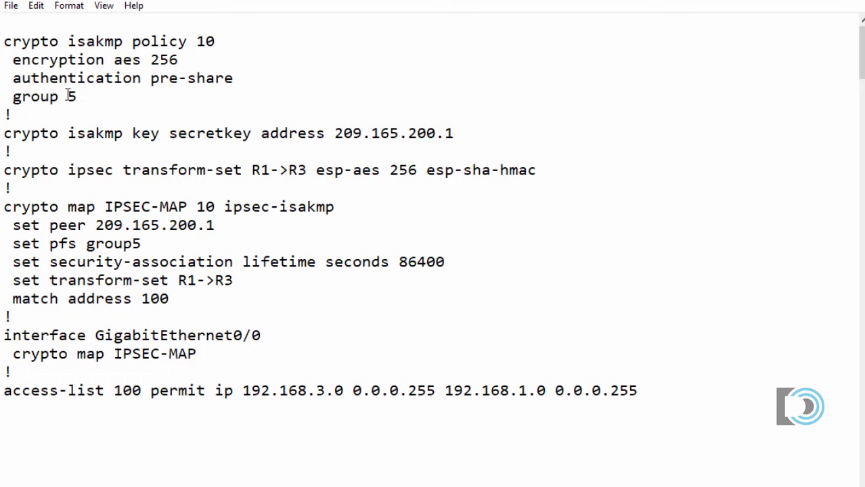
{"action": "left_click_drag", "start_coordinate": [22, 57], "coordinate": [76, 96]}
{"action": "key", "text": "ctrl+c"}
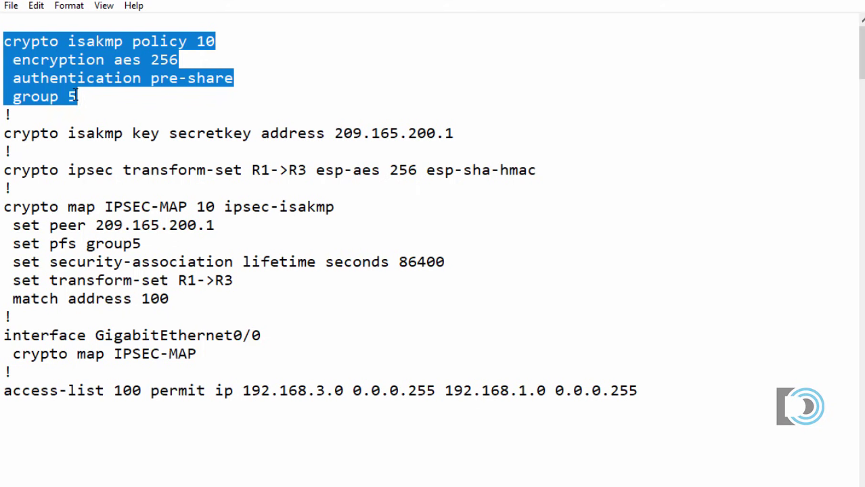
- Switch to Packet Tracer and apply ISAKMP policy 10 on R1 with AES 256 encryption, pre-share authentication and group 5, then minimize its console
{"action": "key", "text": "alt+Tab"}
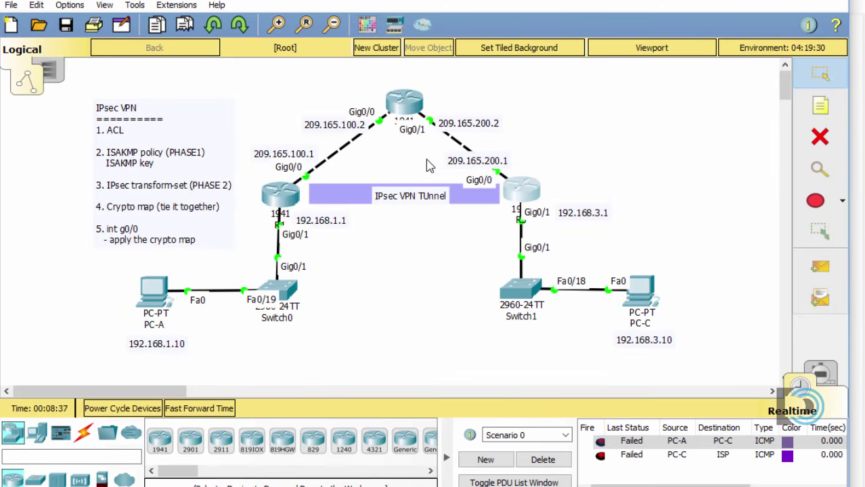
{"action": "left_click", "coordinate": [278, 192]}
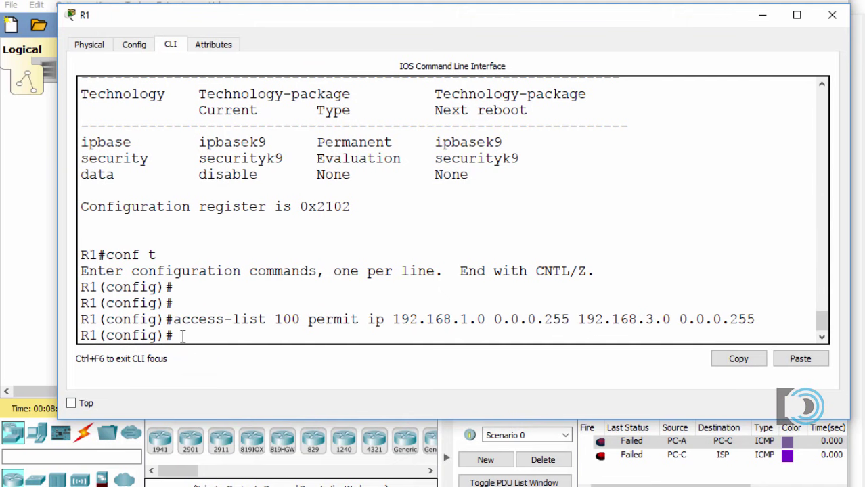
{"action": "right_click", "coordinate": [182, 335]}
{"action": "left_click", "coordinate": [215, 366]}
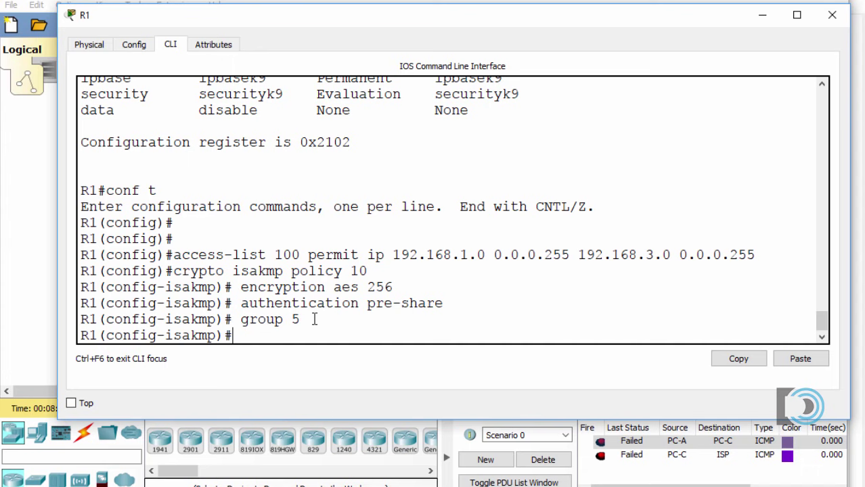
{"action": "left_click", "coordinate": [764, 12]}
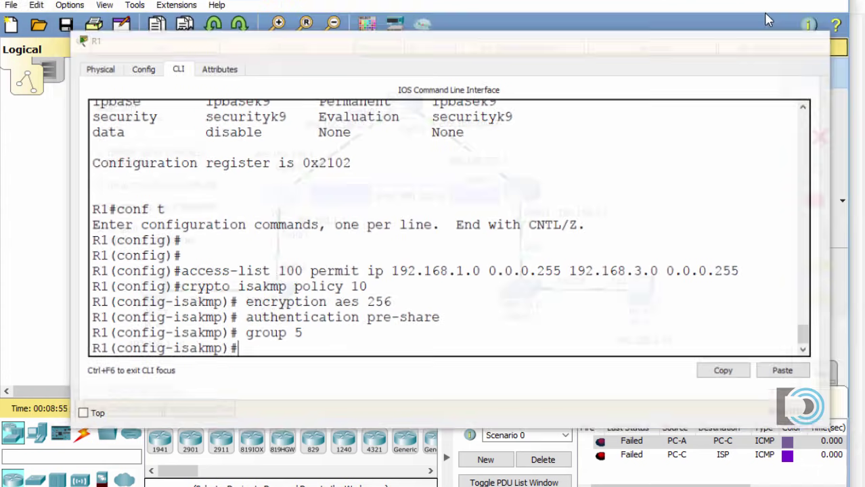
- Apply the same ISAKMP policy 10 in R3's console, with encryption aes 256, authentication pre-share and group 5
{"action": "left_click", "coordinate": [518, 188]}
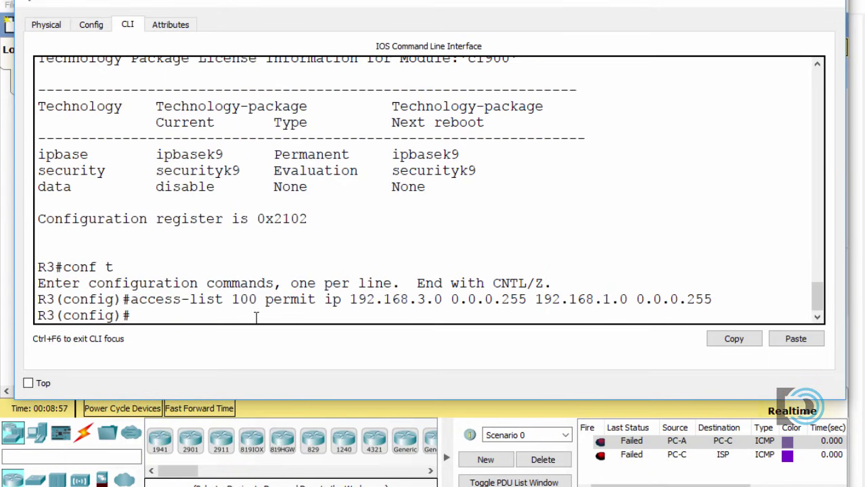
{"action": "key", "text": "Return"}
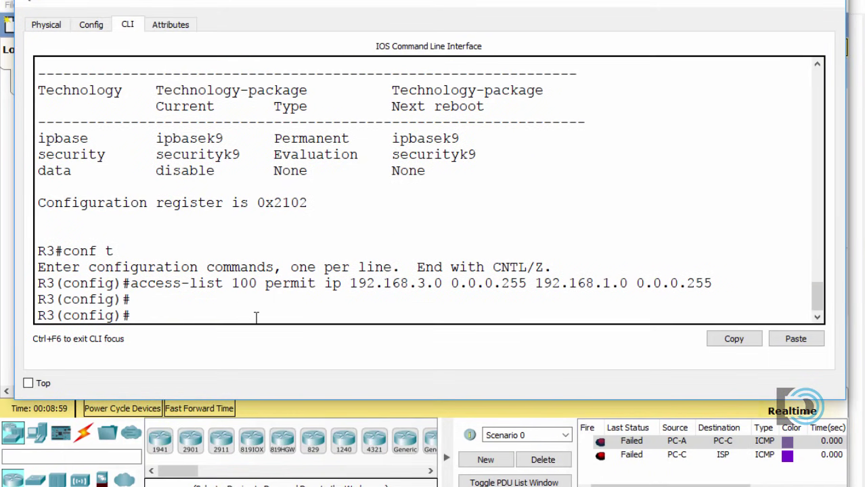
{"action": "right_click", "coordinate": [224, 320]}
{"action": "left_click", "coordinate": [257, 348]}
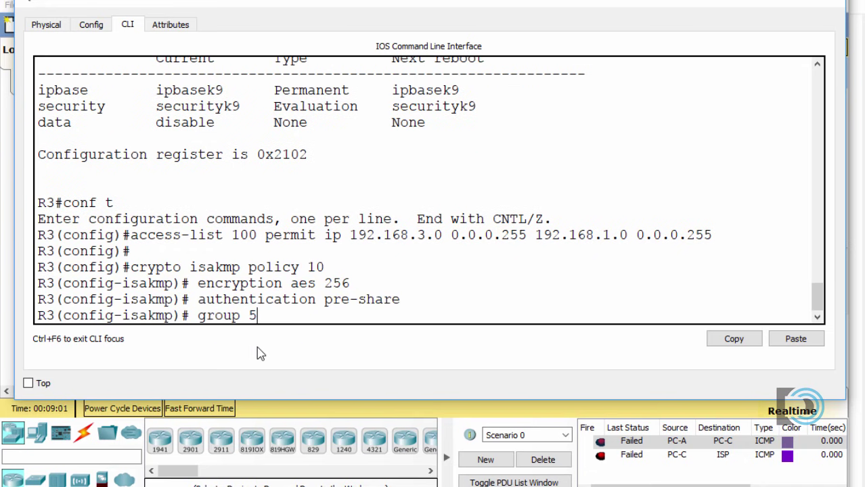
{"action": "key", "text": "Return"}
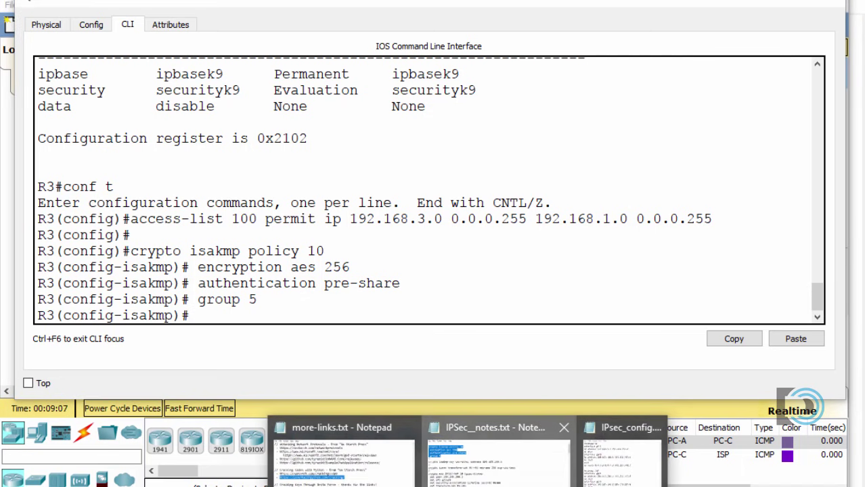
- Examine the key and peer address in the crypto isakmp key line of the IPSec notes, and check the peer against the Packet Tracer topology
{"action": "left_click", "coordinate": [499, 448]}
{"action": "left_click", "coordinate": [190, 173]}
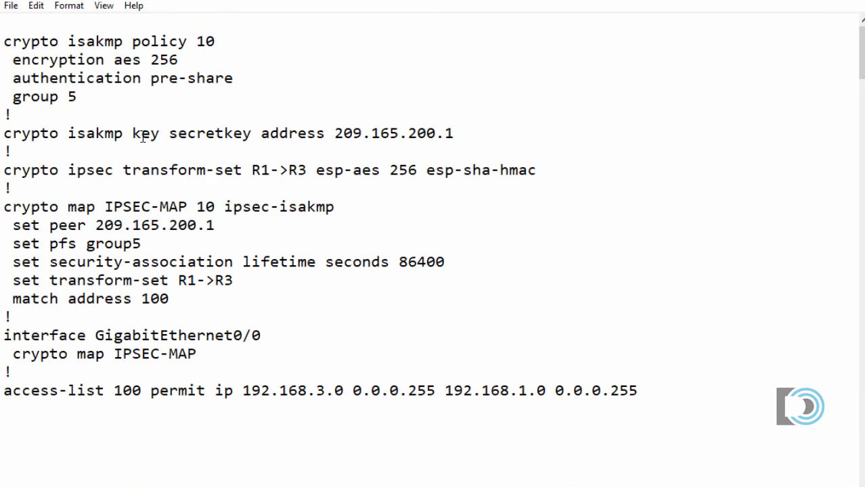
{"action": "left_click_drag", "start_coordinate": [169, 133], "coordinate": [252, 131]}
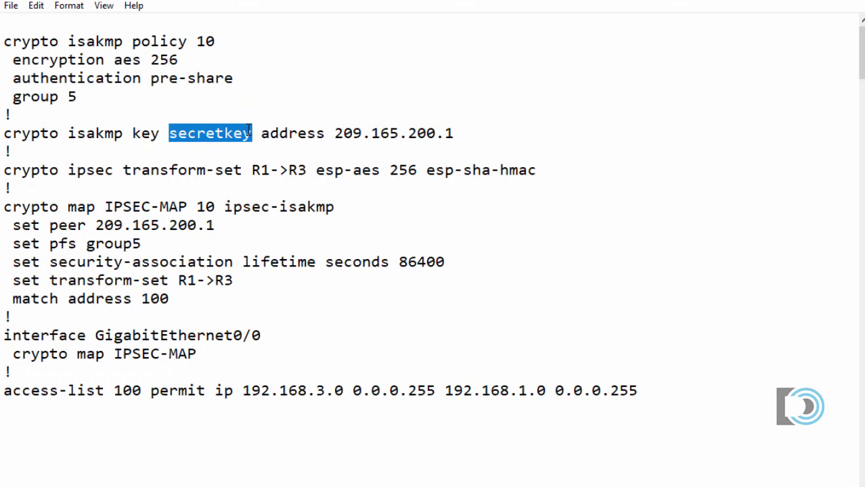
{"action": "left_click", "coordinate": [273, 152]}
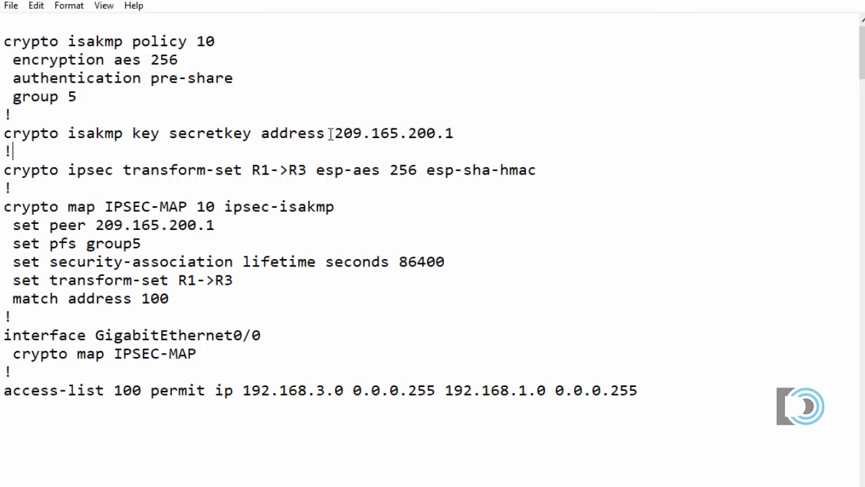
{"action": "left_click_drag", "start_coordinate": [334, 133], "coordinate": [399, 133]}
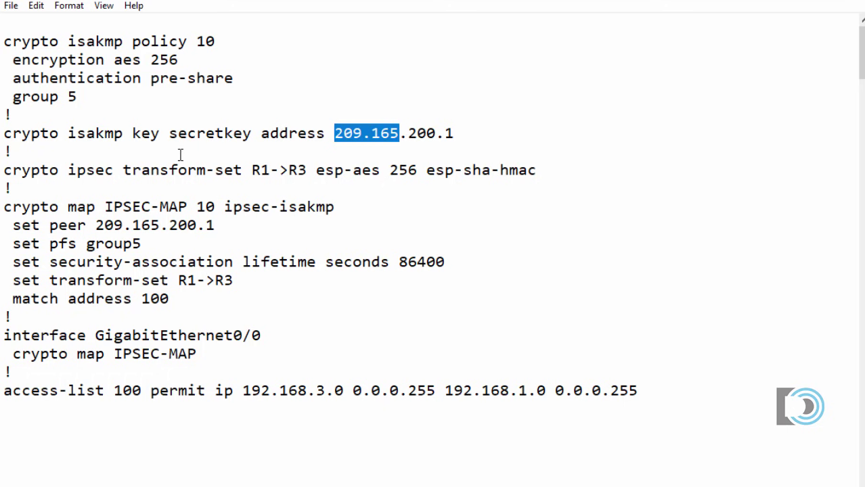
{"action": "left_click", "coordinate": [364, 144]}
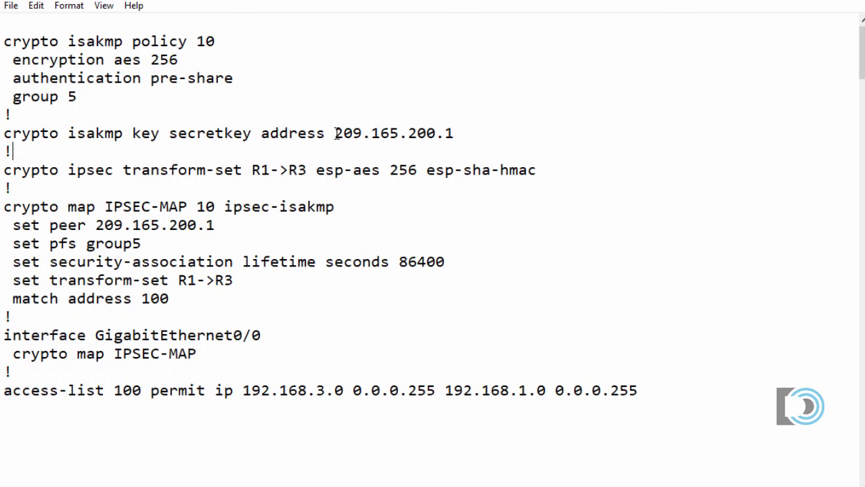
{"action": "left_click_drag", "start_coordinate": [335, 134], "coordinate": [455, 133]}
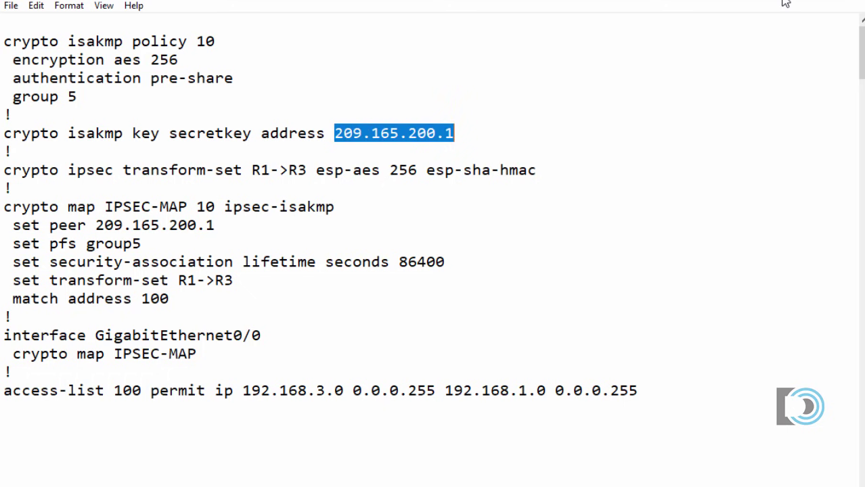
{"action": "key", "text": "alt+Tab"}
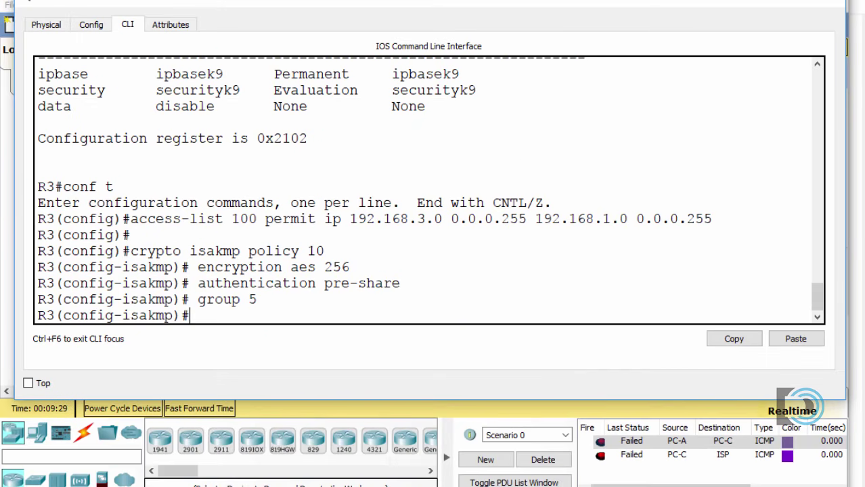
{"action": "key", "text": "alt+Tab"}
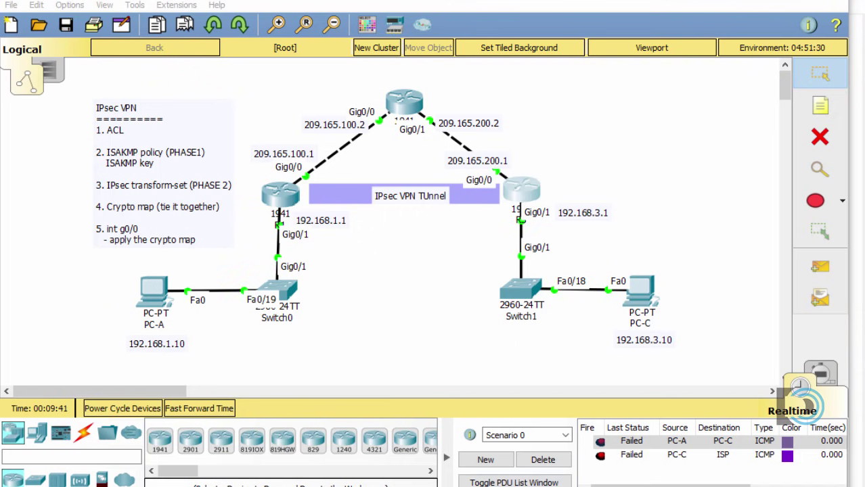
- Return to the IPSec notes and copy the crypto isakmp key line for peer address 209.165.200.1
{"action": "left_click", "coordinate": [710, 467]}
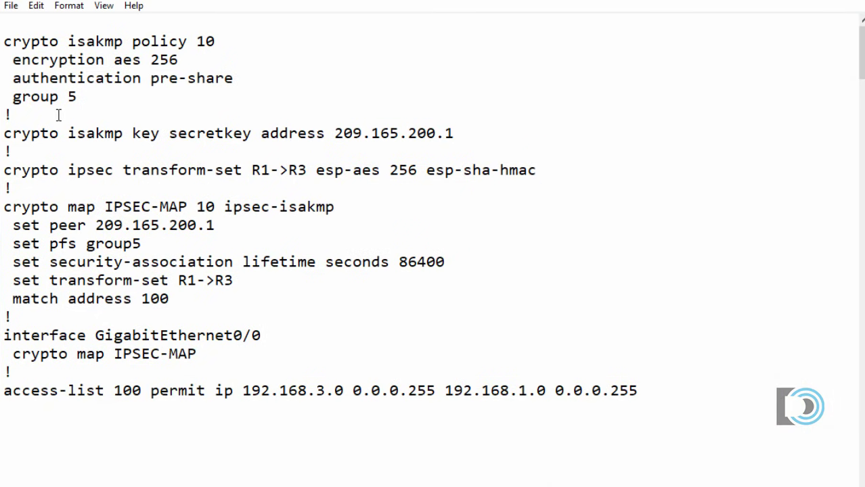
{"action": "left_click_drag", "start_coordinate": [5, 132], "coordinate": [460, 135]}
{"action": "key", "text": "ctrl+c"}
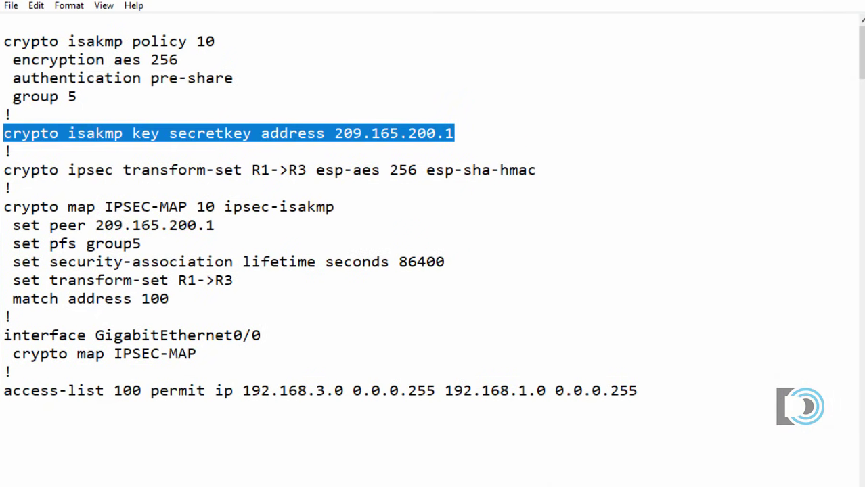
- Back in Packet Tracer, exit ISAKMP policy mode on R1 and apply the copied ISAKMP pre-shared key command for peer address 209.165.200.1
{"action": "key", "text": "alt+Tab"}
{"action": "left_click", "coordinate": [285, 195]}
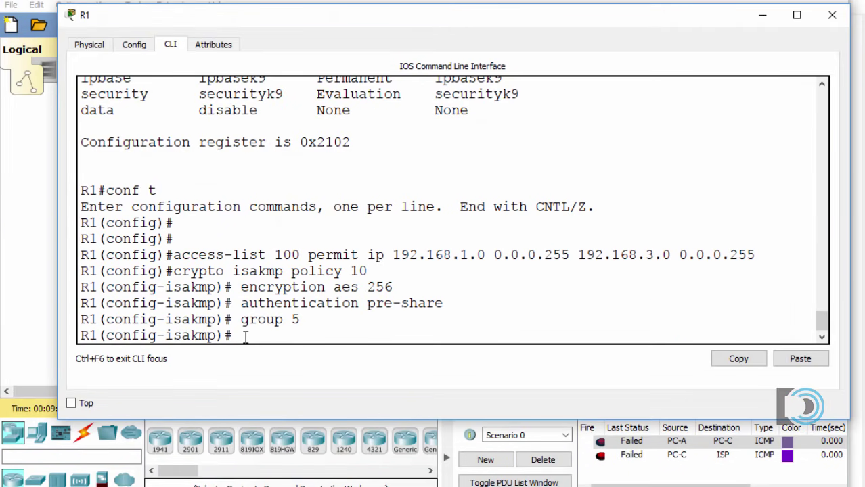
{"action": "type", "text": "exit"}
{"action": "key", "text": "Return"}
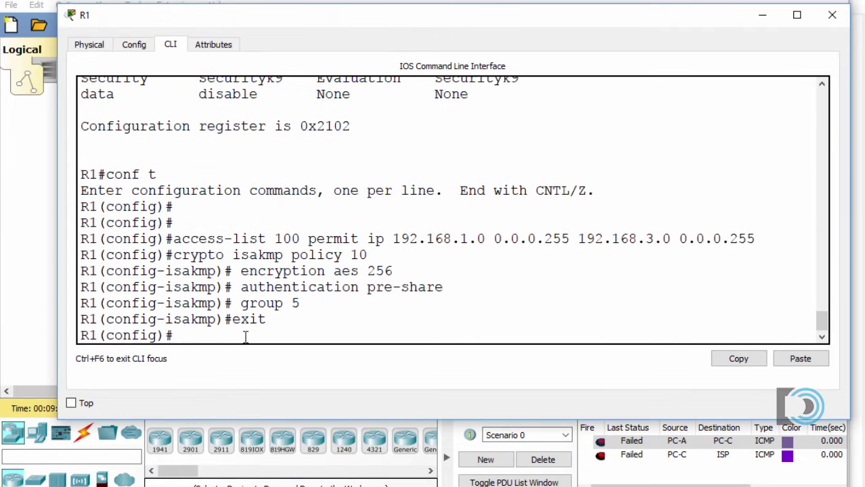
{"action": "right_click", "coordinate": [184, 335]}
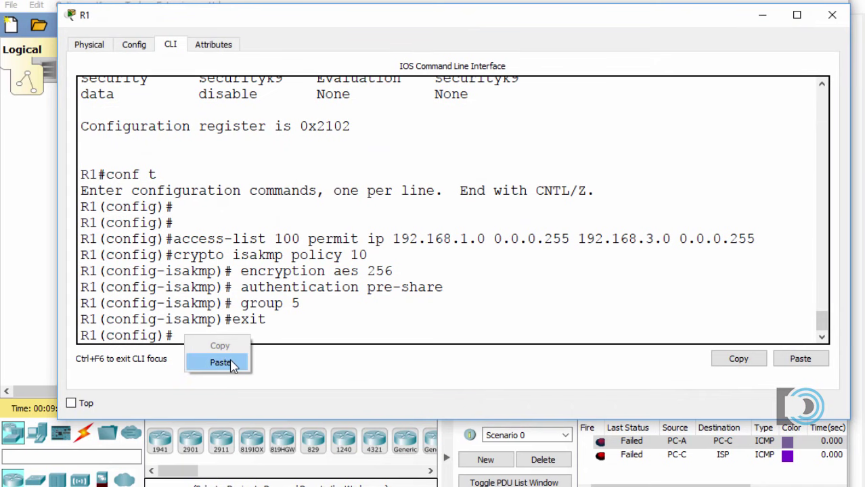
{"action": "left_click", "coordinate": [233, 360]}
{"action": "key", "text": "Return"}
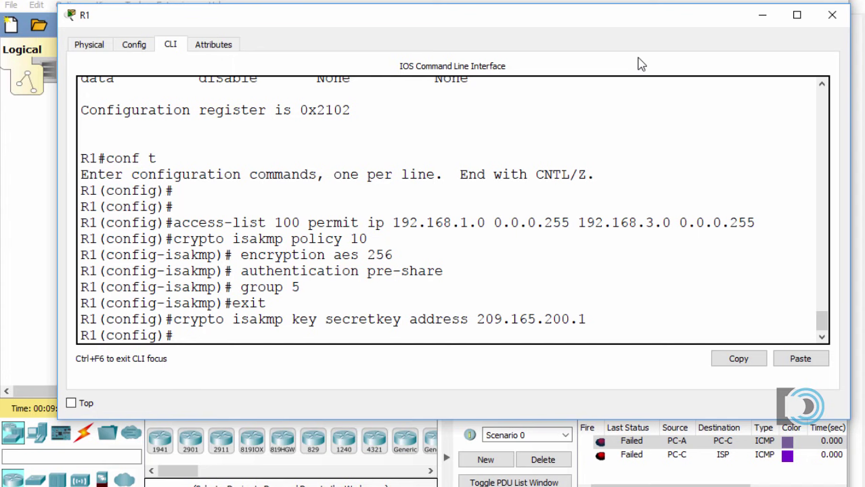
- In R3's console, exit ISAKMP policy mode and apply the copied pre-shared key command with the peer address changed to 209.165.100.1
{"action": "left_click", "coordinate": [763, 16]}
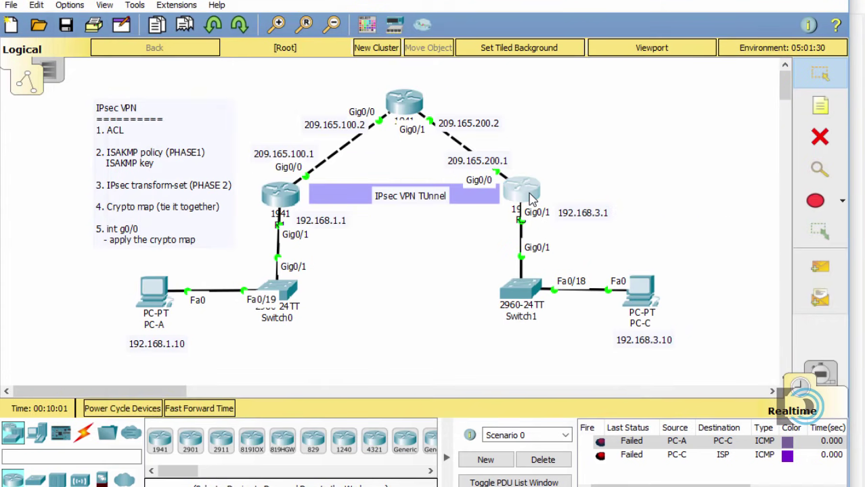
{"action": "left_click", "coordinate": [523, 190]}
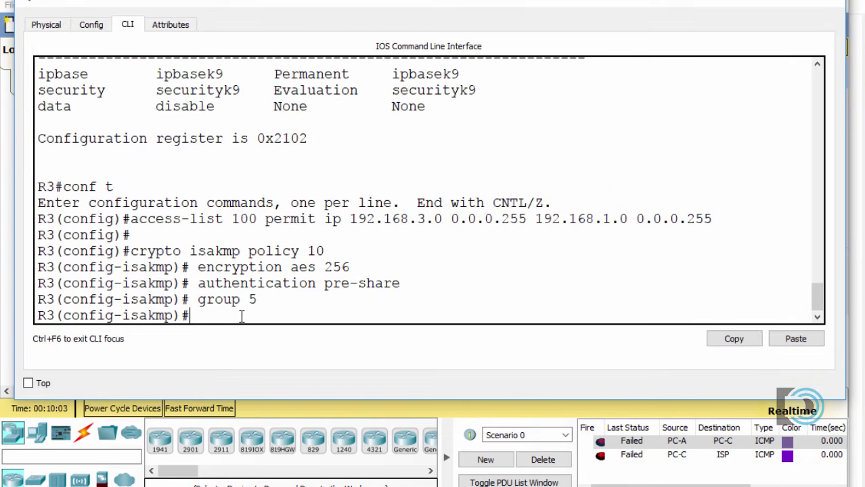
{"action": "type", "text": "exit"}
{"action": "key", "text": "Return"}
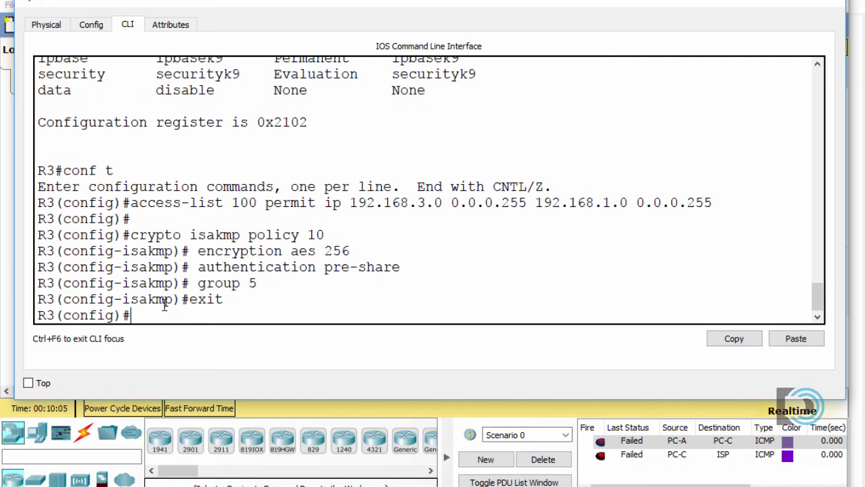
{"action": "right_click", "coordinate": [142, 316]}
{"action": "left_click", "coordinate": [193, 341]}
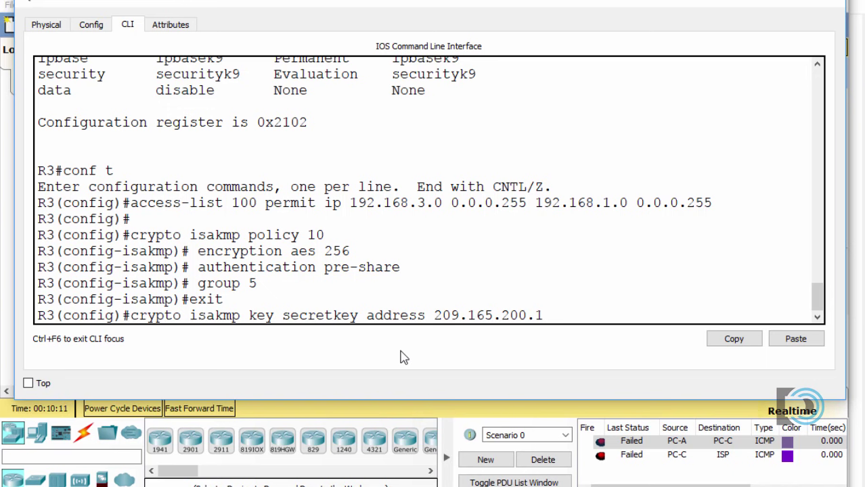
{"action": "key", "text": "BackSpace"}
{"action": "type", "text": "1"}
{"action": "key", "text": "Return"}
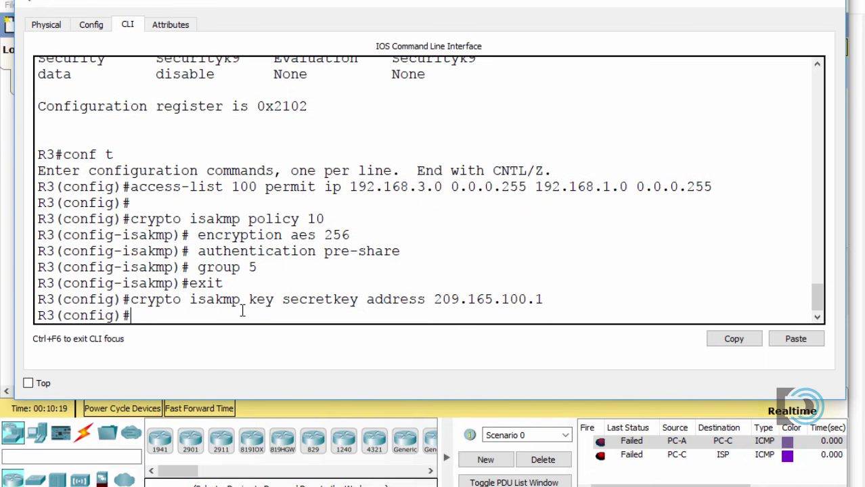
- Review the pre-shared key and peer address in R3's crypto isakmp key command
{"action": "left_click_drag", "start_coordinate": [282, 300], "coordinate": [359, 300]}
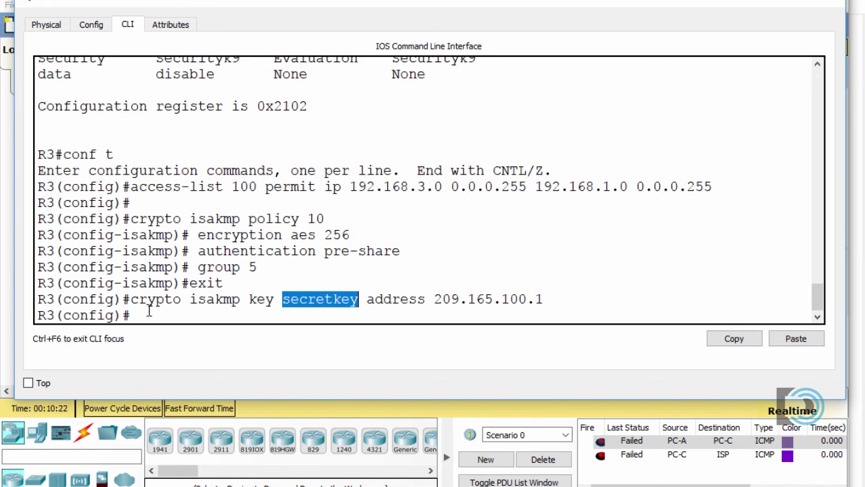
{"action": "left_click", "coordinate": [274, 299]}
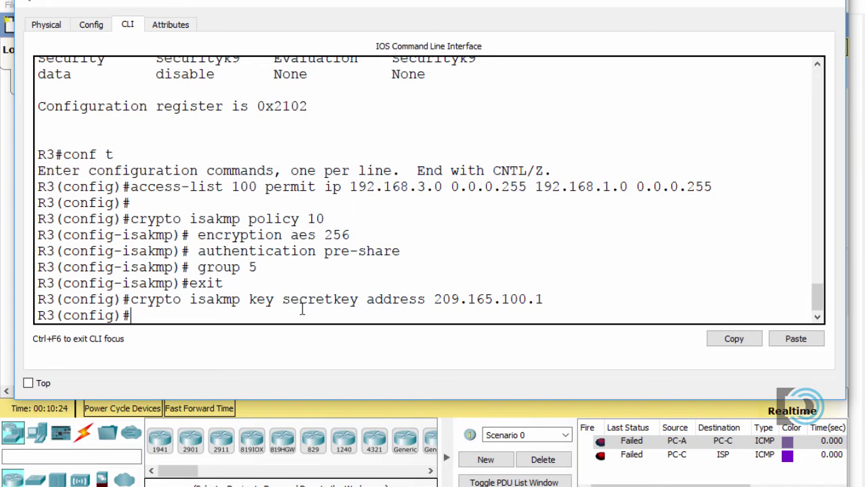
{"action": "left_click_drag", "start_coordinate": [282, 299], "coordinate": [529, 299]}
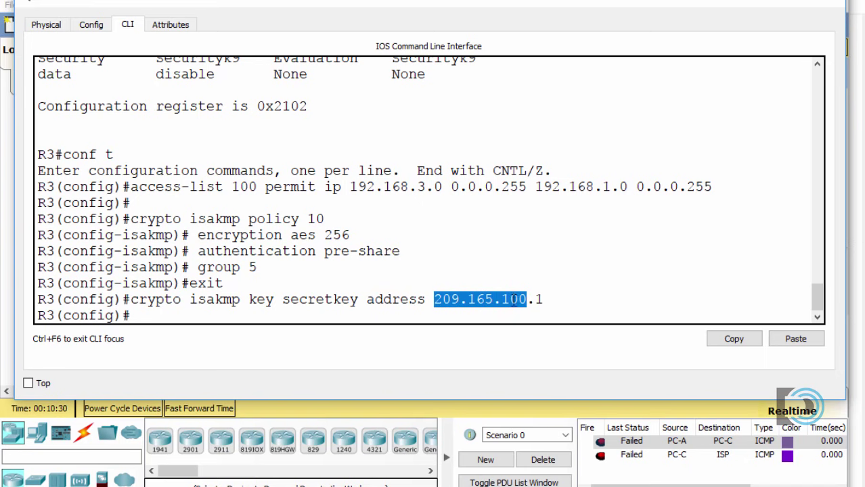
{"action": "triple_click", "coordinate": [562, 277]}
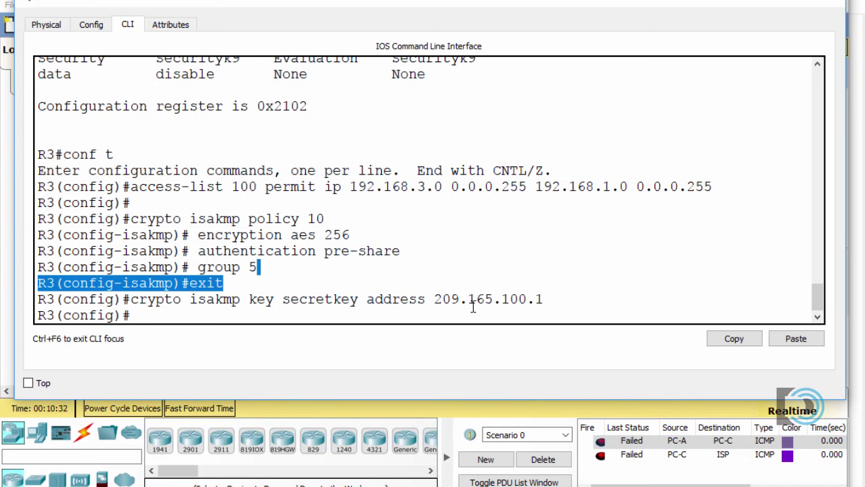
{"action": "left_click", "coordinate": [756, 7]}
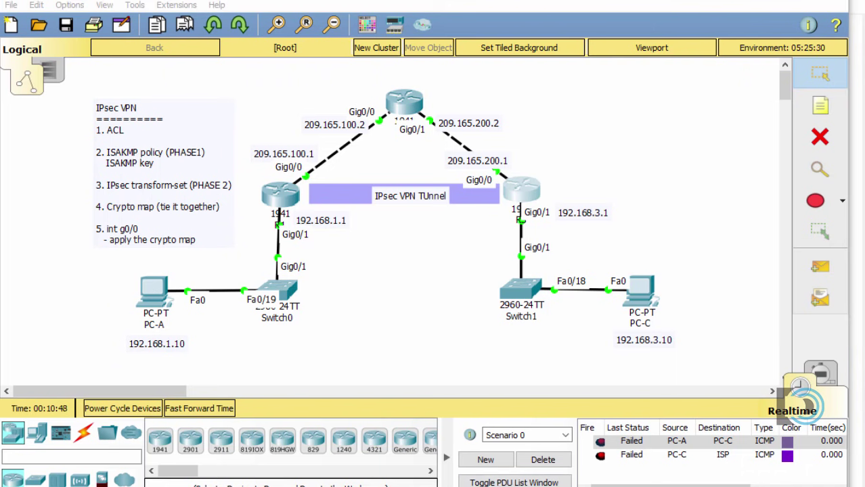
- Switch to the IPSec notes and examine the transform-set line's name, encryption and hash parameters
{"action": "mouse_move", "coordinate": [467, 486]}
{"action": "left_click", "coordinate": [499, 453]}
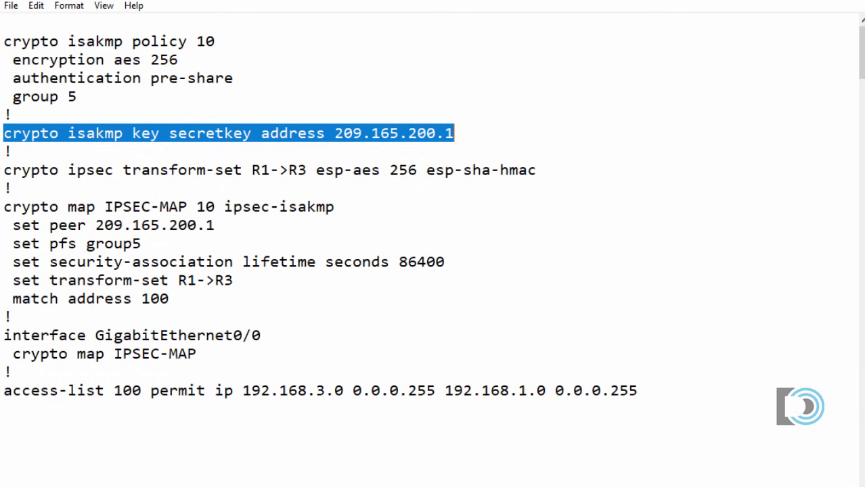
{"action": "left_click", "coordinate": [289, 280]}
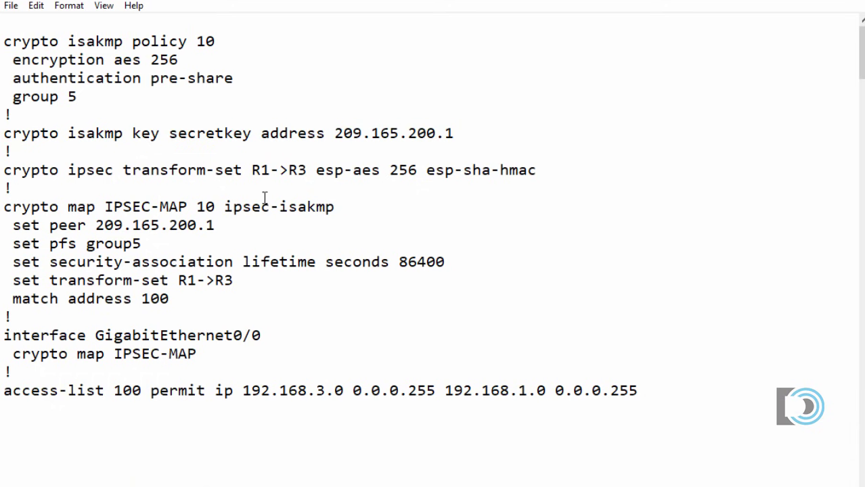
{"action": "left_click_drag", "start_coordinate": [252, 171], "coordinate": [307, 171]}
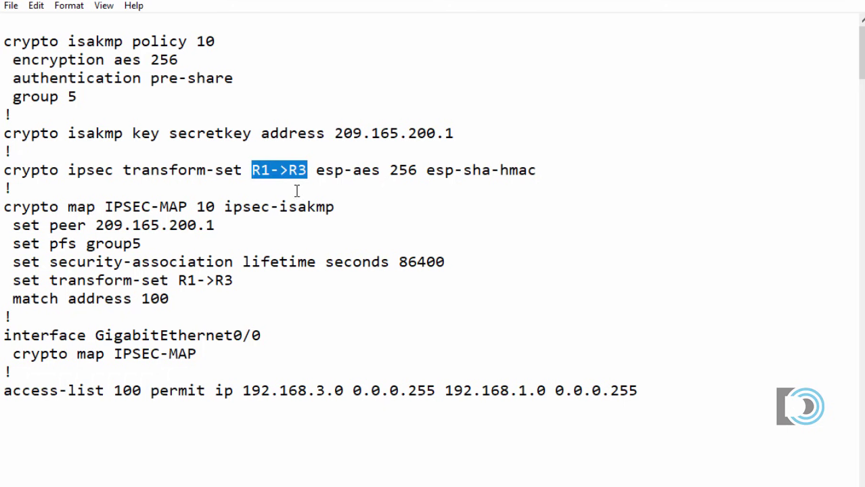
{"action": "left_click", "coordinate": [247, 198]}
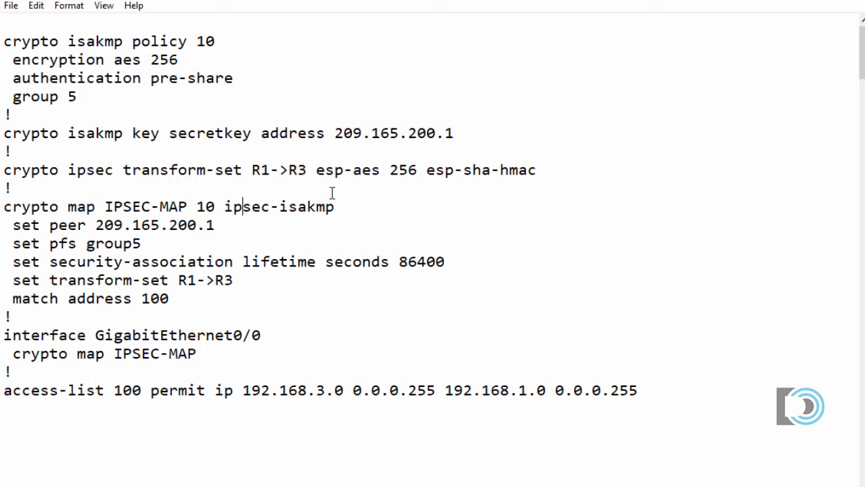
{"action": "left_click_drag", "start_coordinate": [316, 170], "coordinate": [536, 171]}
{"action": "left_click", "coordinate": [390, 171]}
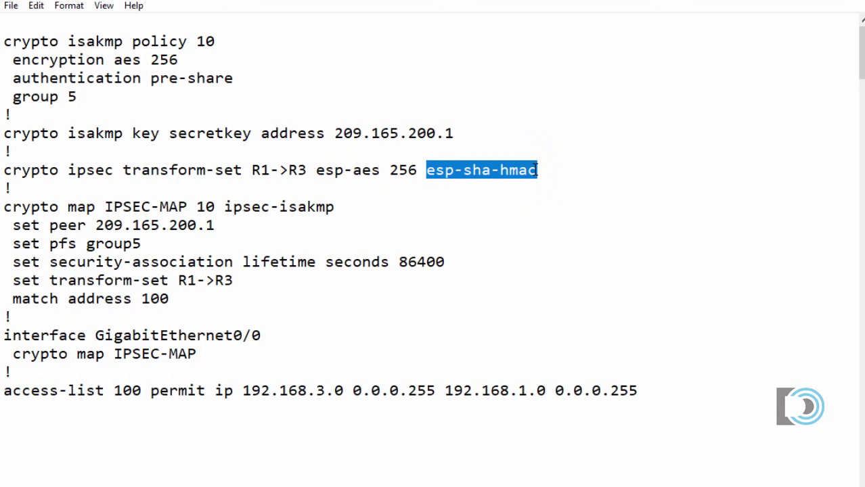
{"action": "left_click", "coordinate": [488, 171]}
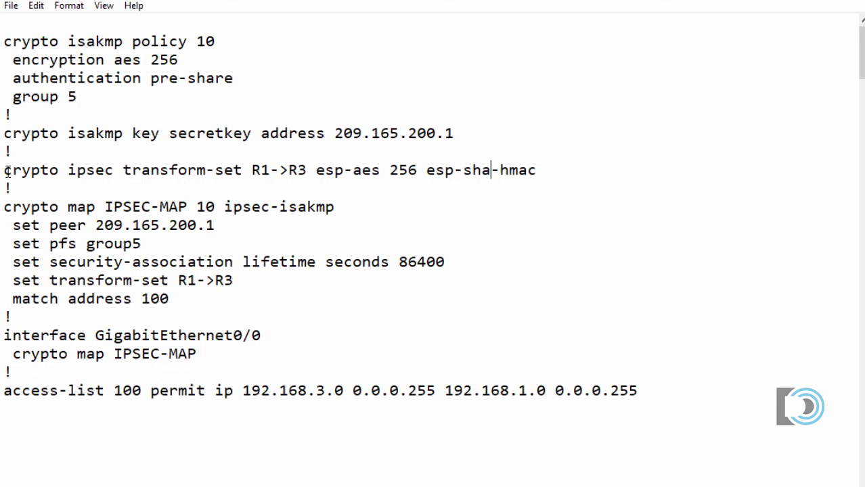
- Copy the transform-set line from the notes and apply it on R1 in Packet Tracer: R1->R3 with esp-aes 256 esp-sha-hmac
{"action": "left_click_drag", "start_coordinate": [311, 166], "coordinate": [545, 166]}
{"action": "key", "text": "ctrl+c"}
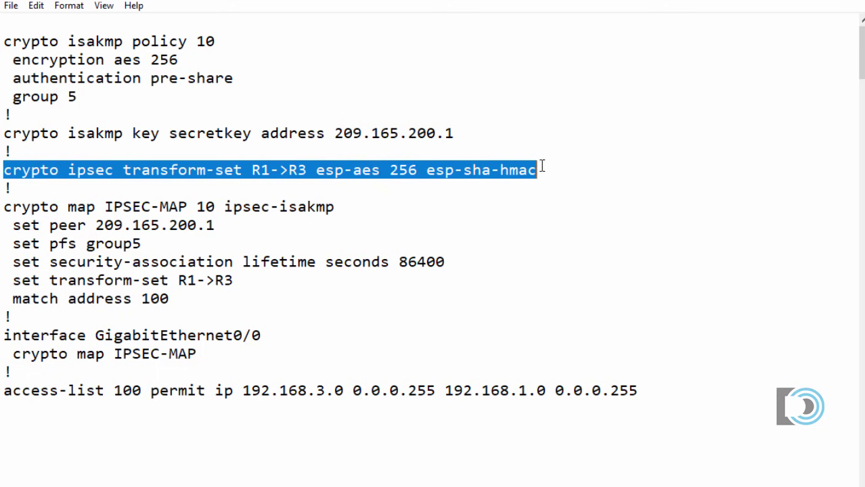
{"action": "key", "text": "alt+Tab"}
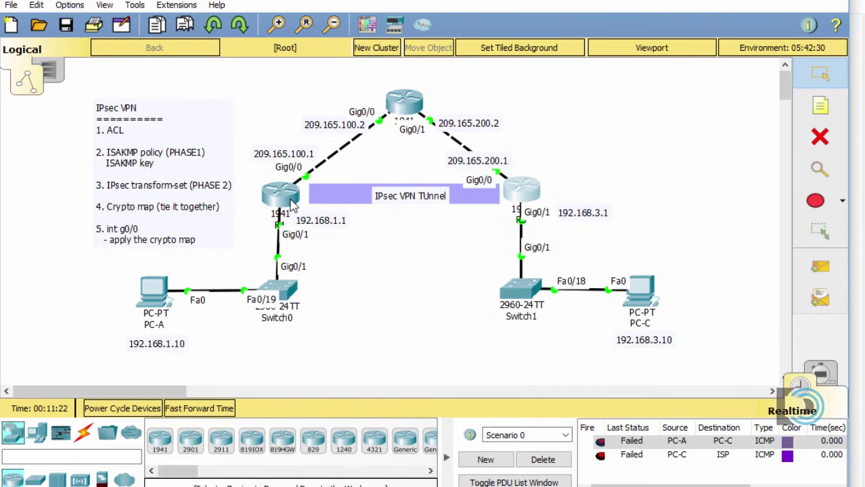
{"action": "left_click", "coordinate": [285, 201]}
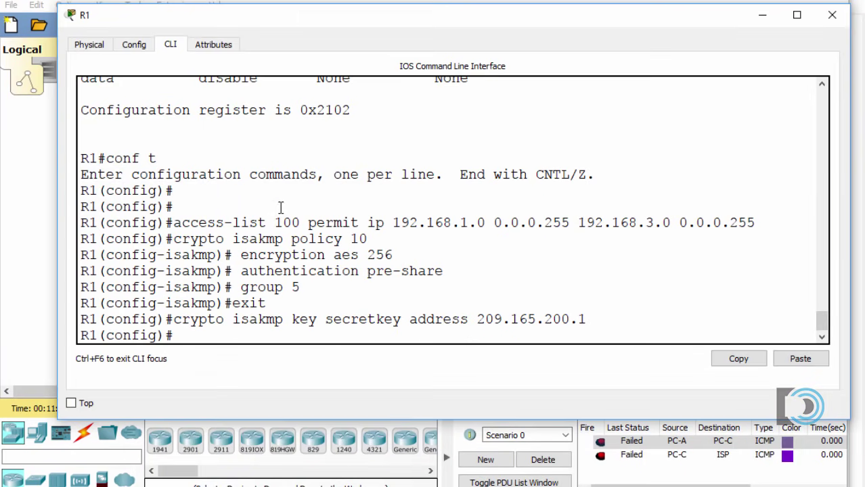
{"action": "right_click", "coordinate": [199, 333]}
{"action": "left_click", "coordinate": [234, 358]}
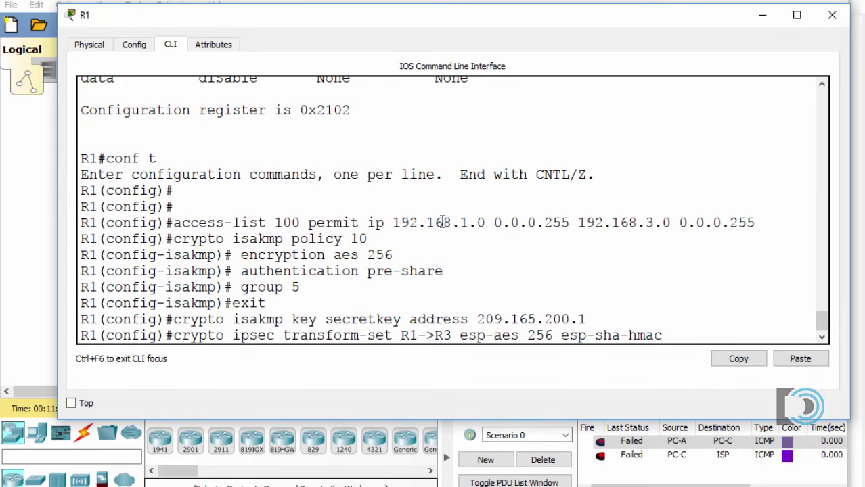
{"action": "key", "text": "Return"}
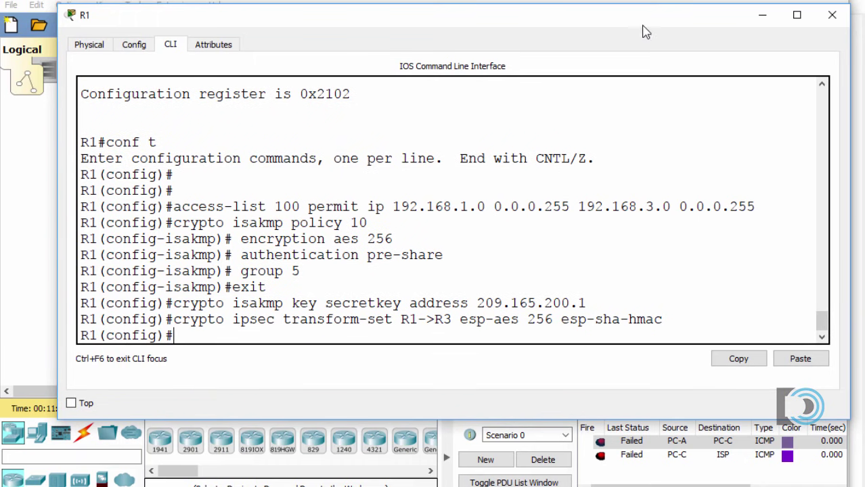
- Apply the transform-set command on R3 with the name changed to R3->R1, keeping esp-aes 256 esp-sha-hmac, and review its encryption parameters
{"action": "left_click", "coordinate": [763, 15]}
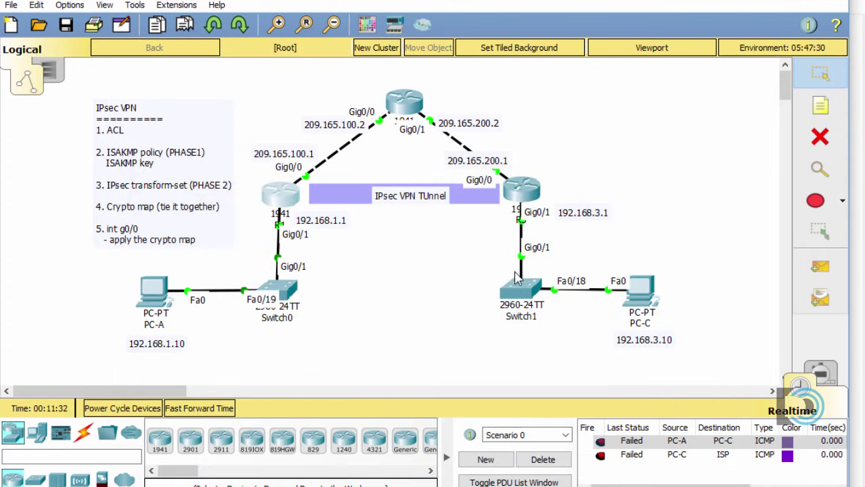
{"action": "left_click", "coordinate": [521, 191]}
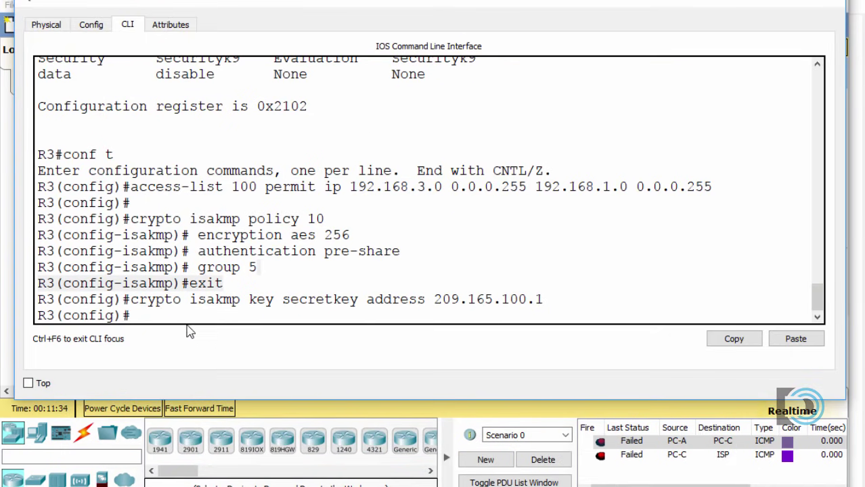
{"action": "right_click", "coordinate": [149, 314]}
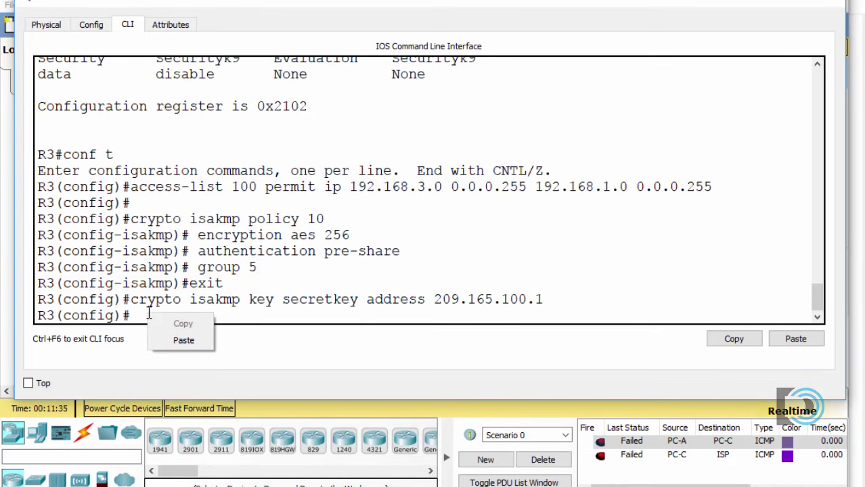
{"action": "left_click", "coordinate": [184, 340]}
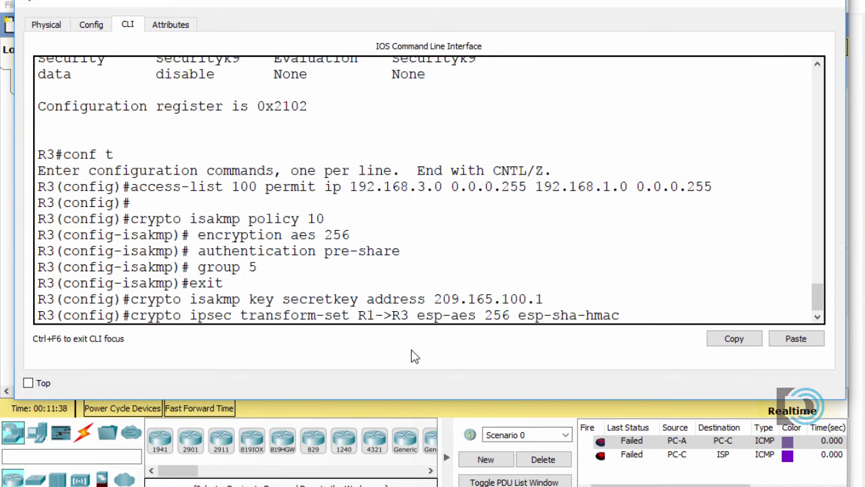
{"action": "key", "text": "Left"}
{"action": "key", "text": "Left"}
{"action": "key", "text": "Left"}
{"action": "key", "text": "Left"}
{"action": "key", "text": "BackSpace"}
{"action": "type", "text": "1"}
{"action": "key", "text": "Return"}
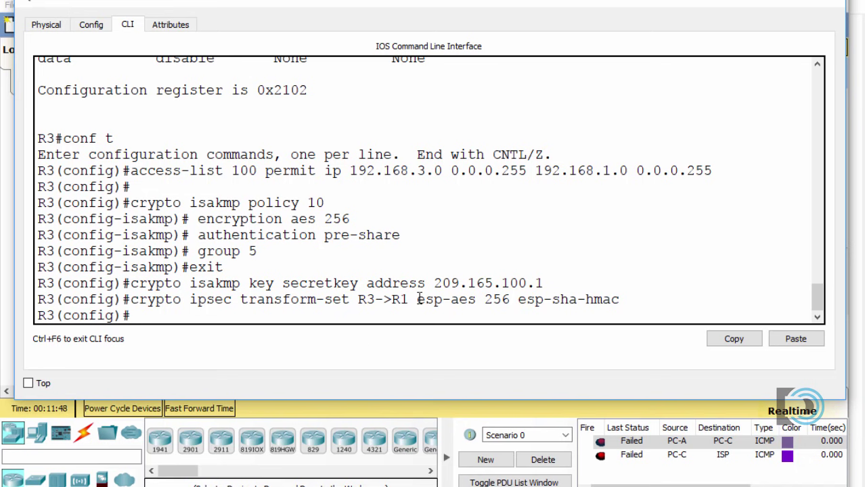
{"action": "left_click_drag", "start_coordinate": [417, 299], "coordinate": [513, 300]}
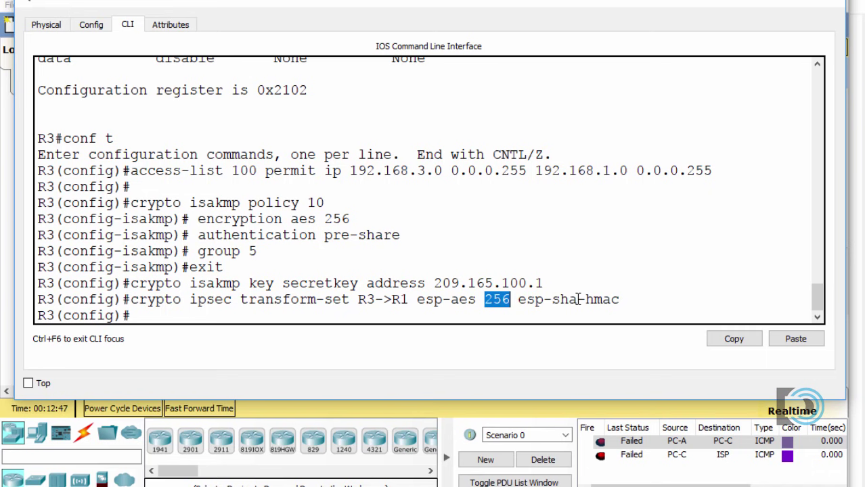
{"action": "left_click", "coordinate": [615, 317]}
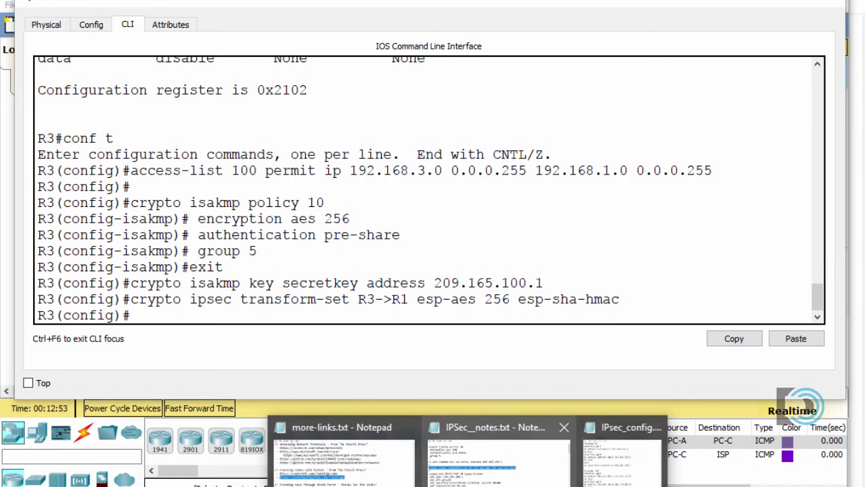
- Switch to the IPSec notes and examine the crypto map IPSEC-MAP block: name, sequence number, ipsec-isakmp, PFS group and security-association lifetime
{"action": "left_click", "coordinate": [487, 450]}
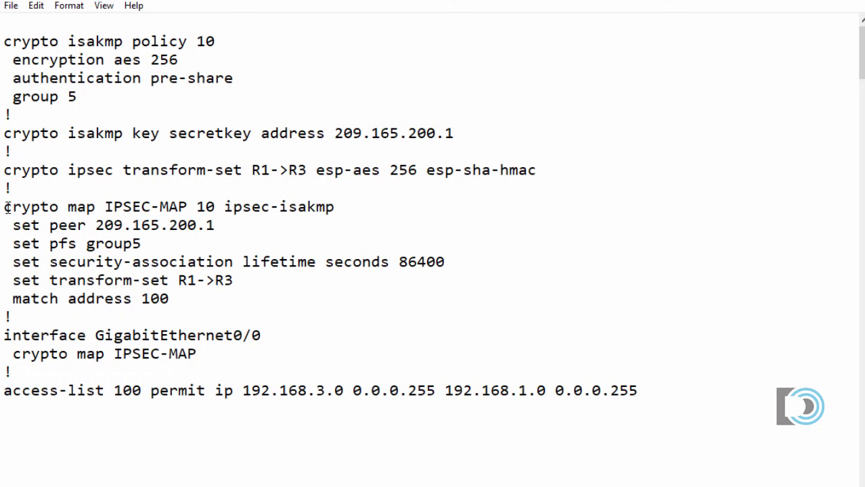
{"action": "left_click_drag", "start_coordinate": [4, 207], "coordinate": [94, 206]}
{"action": "left_click", "coordinate": [95, 262]}
{"action": "left_click", "coordinate": [178, 207]}
{"action": "left_click_drag", "start_coordinate": [106, 207], "coordinate": [216, 206]}
{"action": "left_click", "coordinate": [203, 206]}
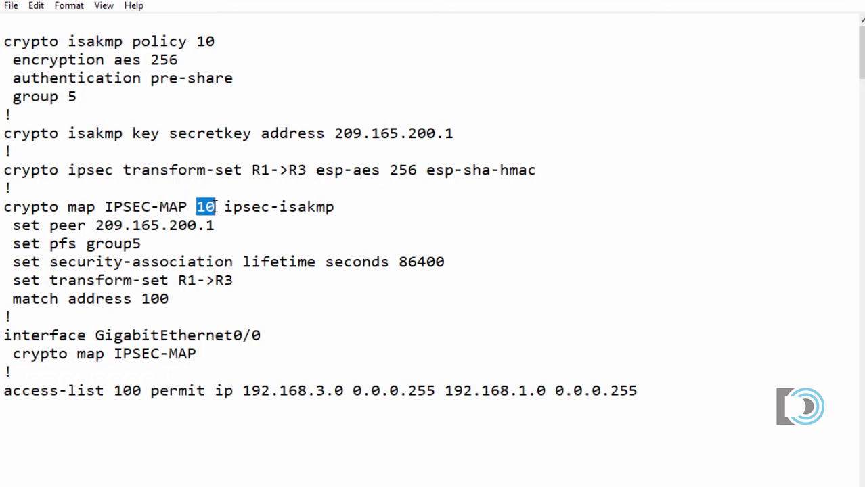
{"action": "left_click", "coordinate": [267, 209]}
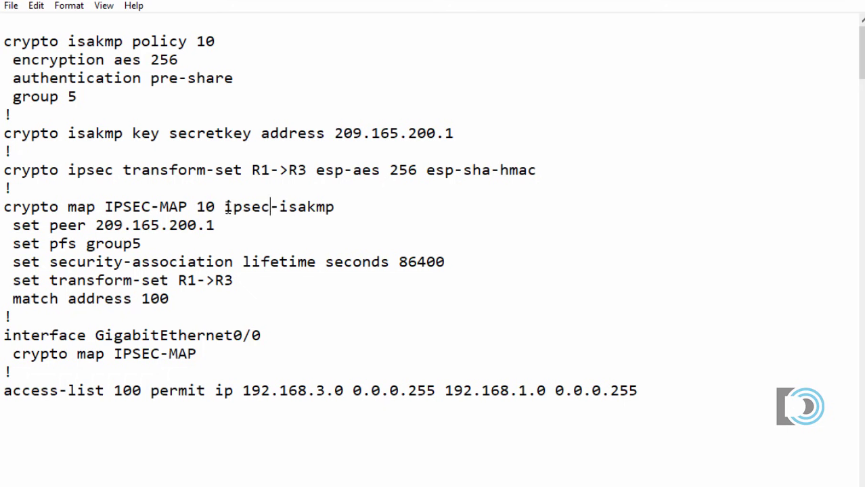
{"action": "left_click_drag", "start_coordinate": [225, 208], "coordinate": [335, 206]}
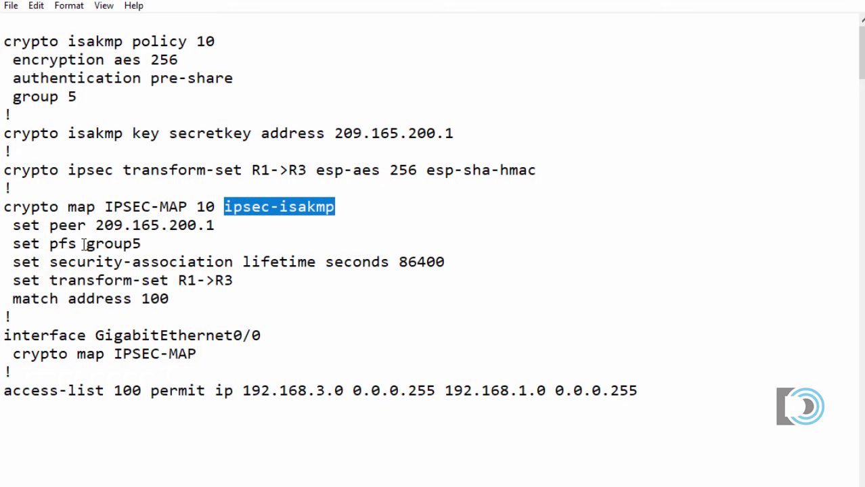
{"action": "left_click", "coordinate": [249, 208]}
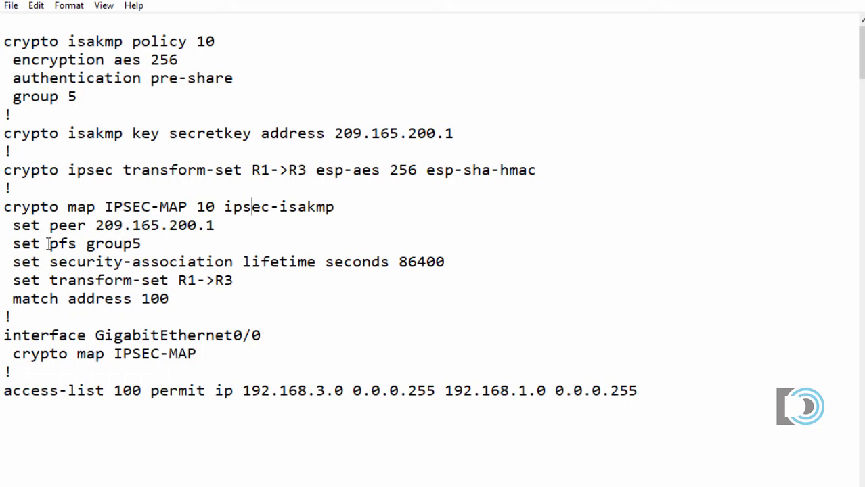
{"action": "left_click_drag", "start_coordinate": [48, 244], "coordinate": [85, 245]}
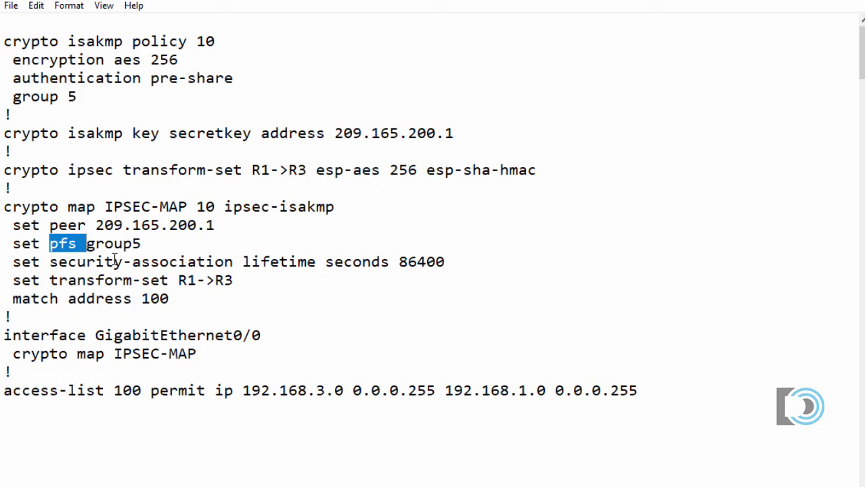
{"action": "left_click_drag", "start_coordinate": [243, 261], "coordinate": [452, 260]}
{"action": "left_click", "coordinate": [129, 322]}
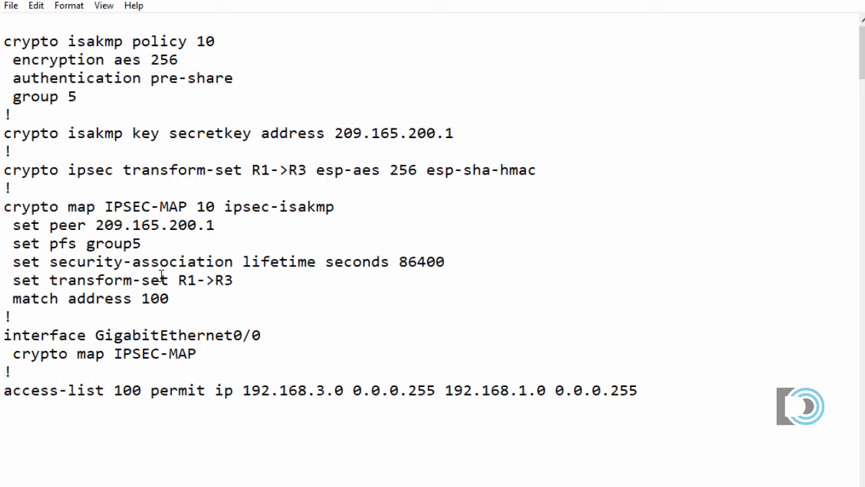
- Examine the crypto map block's transform-set reference, matched access list, security-association lifetime, PFS group and peer address in the notes
{"action": "left_click_drag", "start_coordinate": [178, 280], "coordinate": [236, 282]}
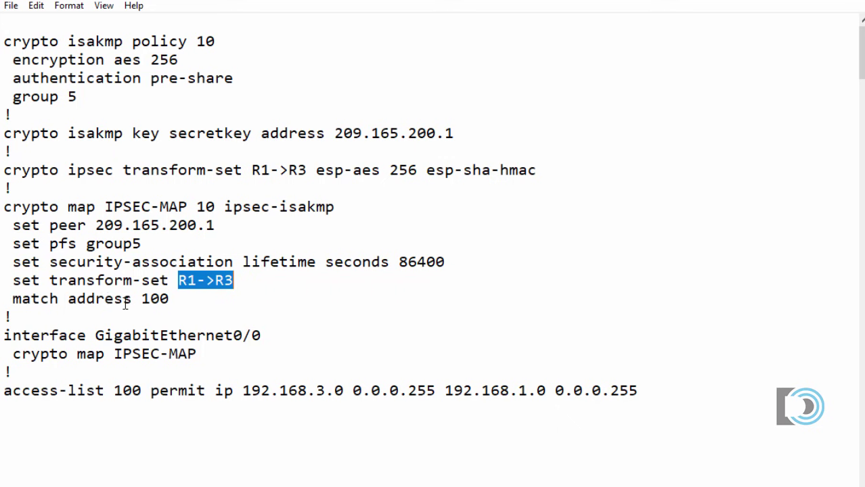
{"action": "left_click_drag", "start_coordinate": [141, 299], "coordinate": [173, 297]}
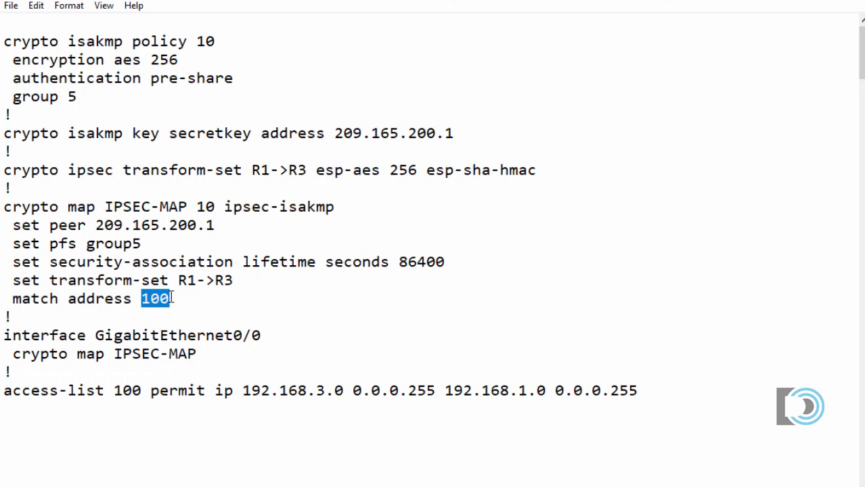
{"action": "left_click", "coordinate": [166, 298]}
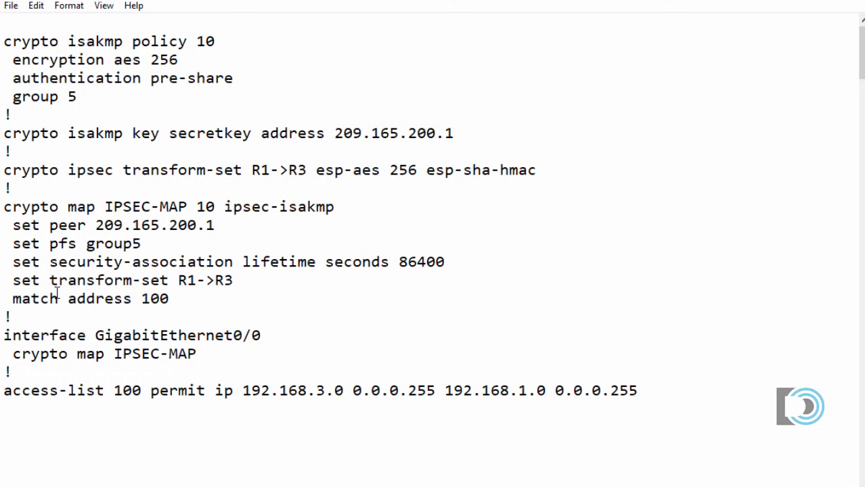
{"action": "left_click_drag", "start_coordinate": [188, 280], "coordinate": [228, 281]}
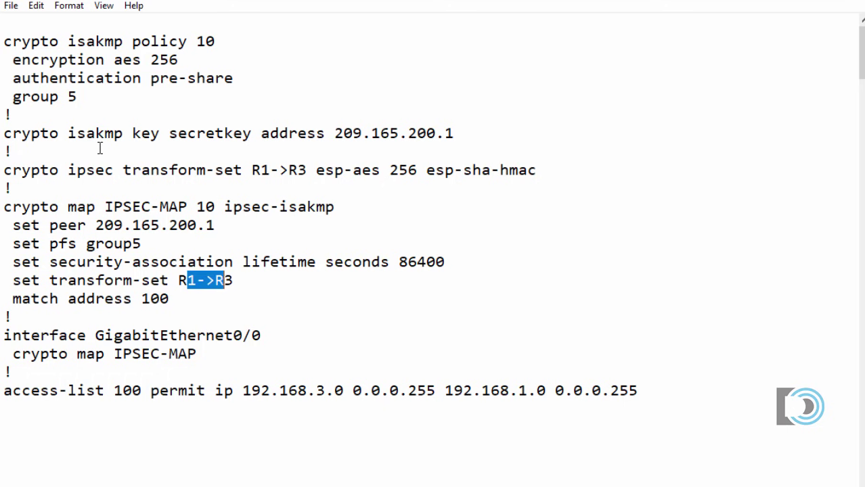
{"action": "left_click_drag", "start_coordinate": [114, 170], "coordinate": [298, 170]}
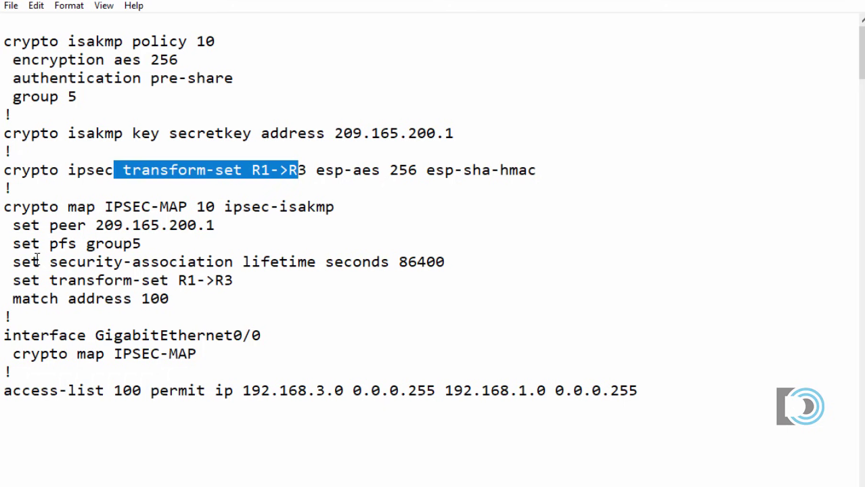
{"action": "left_click_drag", "start_coordinate": [22, 262], "coordinate": [387, 256]}
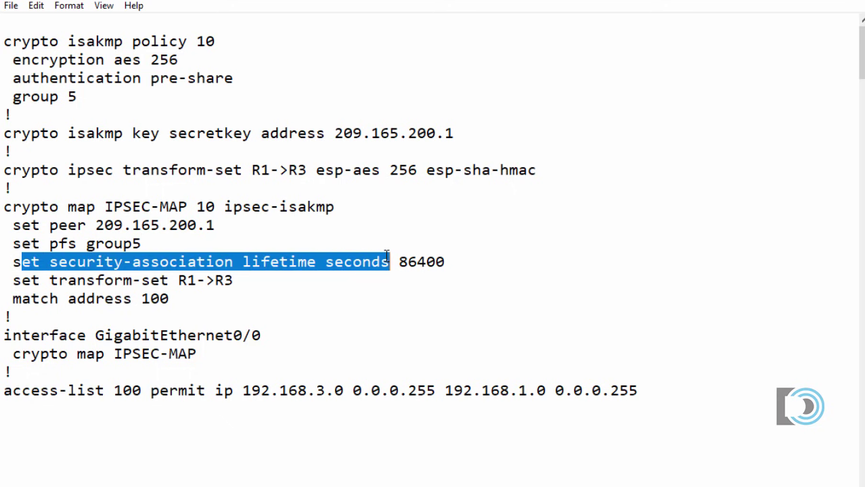
{"action": "left_click", "coordinate": [126, 245]}
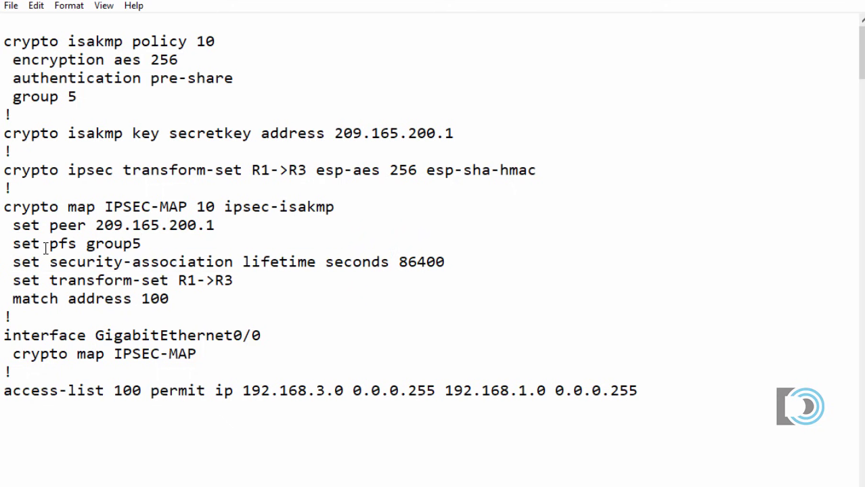
{"action": "left_click_drag", "start_coordinate": [40, 244], "coordinate": [86, 244]}
{"action": "left_click_drag", "start_coordinate": [145, 244], "coordinate": [216, 225]}
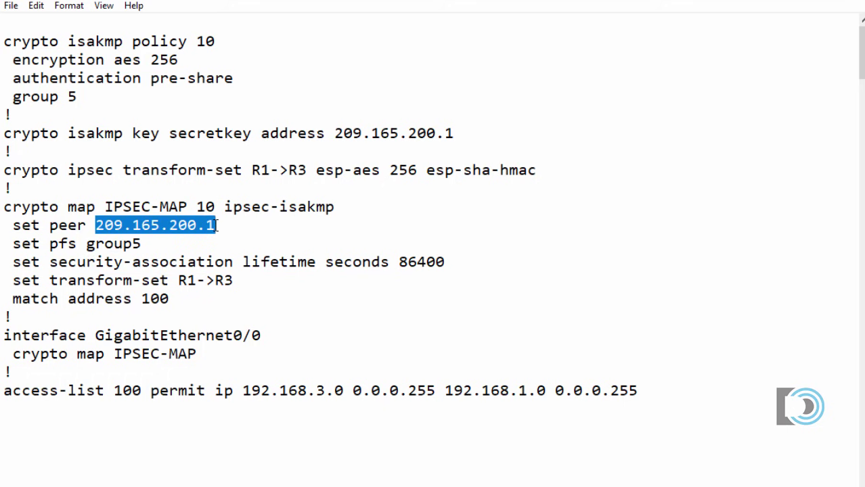
{"action": "left_click", "coordinate": [178, 261]}
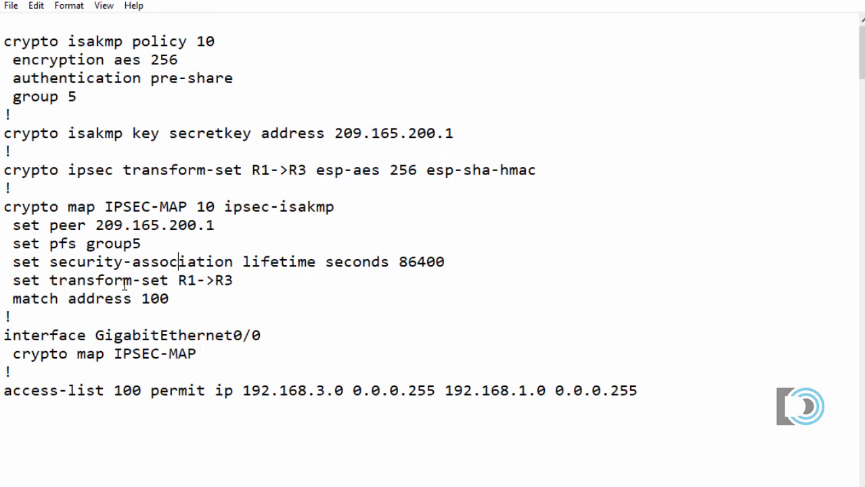
{"action": "left_click_drag", "start_coordinate": [178, 279], "coordinate": [234, 279]}
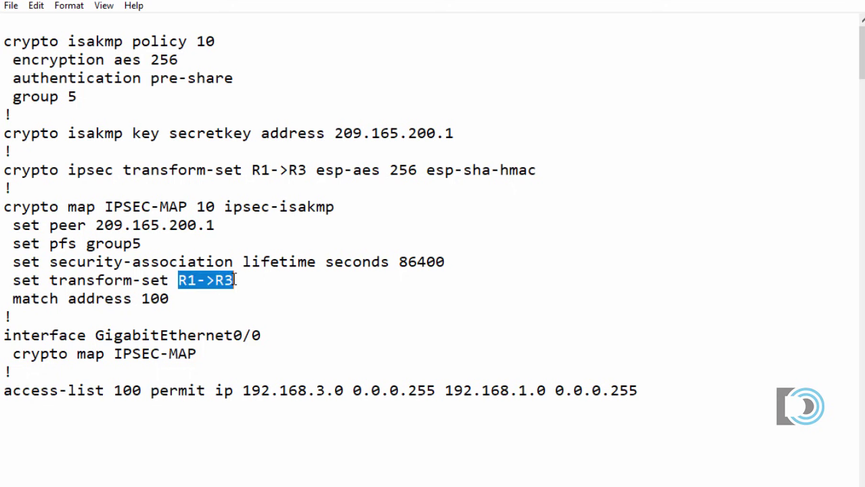
{"action": "left_click", "coordinate": [133, 298]}
- Copy the IPSEC-MAP 10 crypto map block from the notes and apply it on R1 in Packet Tracer, with peer 209.165.200.1, transform-set R1->R3 and match address 100
{"action": "left_click_drag", "start_coordinate": [2, 207], "coordinate": [190, 293]}
{"action": "key", "text": "ctrl+c"}
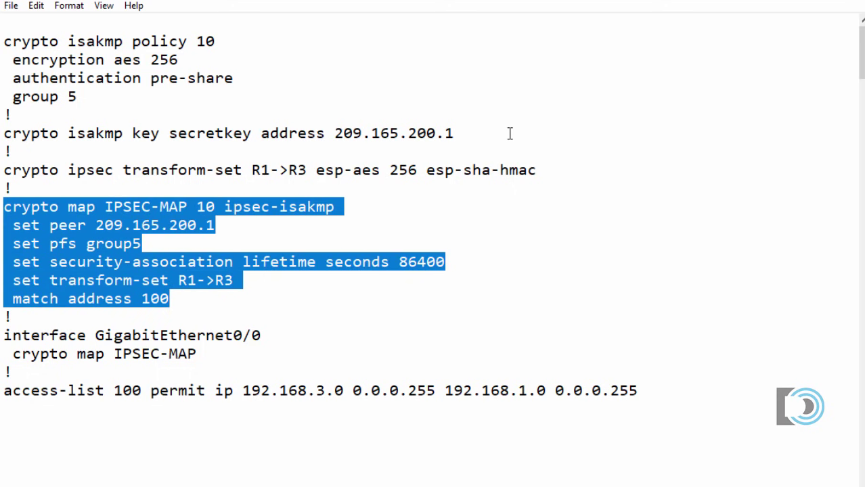
{"action": "key", "text": "alt+Tab"}
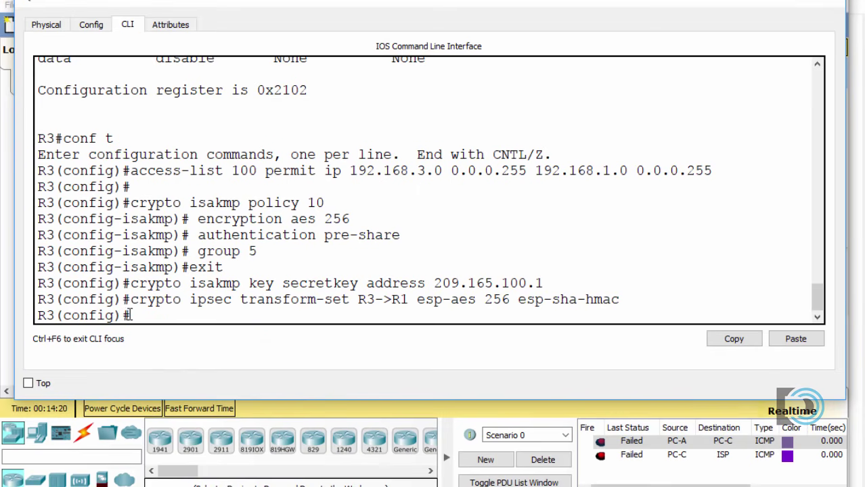
{"action": "left_click", "coordinate": [762, 4]}
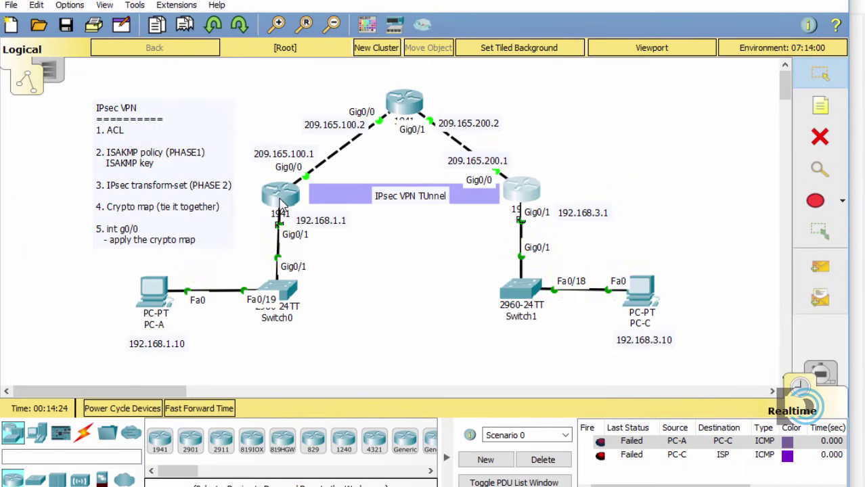
{"action": "left_click", "coordinate": [281, 198]}
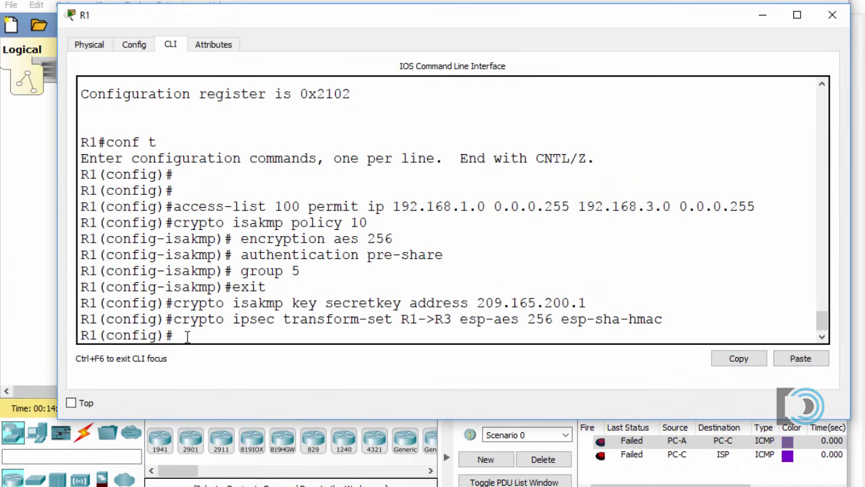
{"action": "right_click", "coordinate": [187, 336]}
{"action": "left_click", "coordinate": [231, 368]}
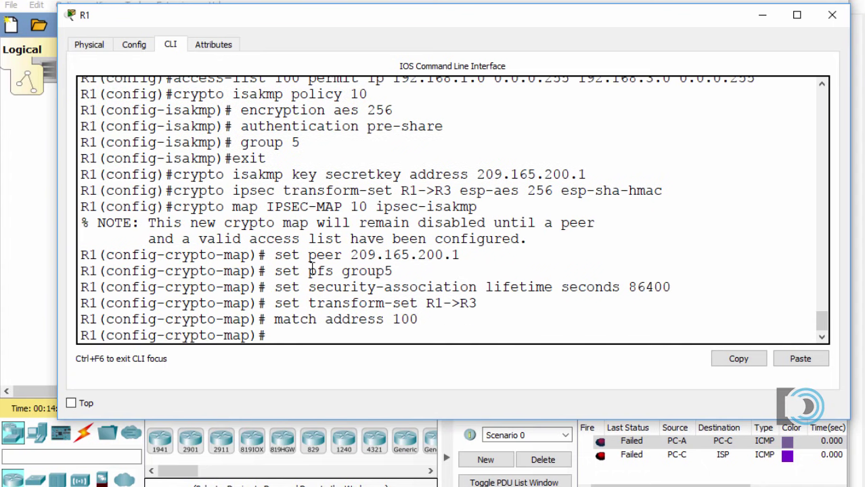
{"action": "left_click_drag", "start_coordinate": [175, 207], "coordinate": [377, 207]}
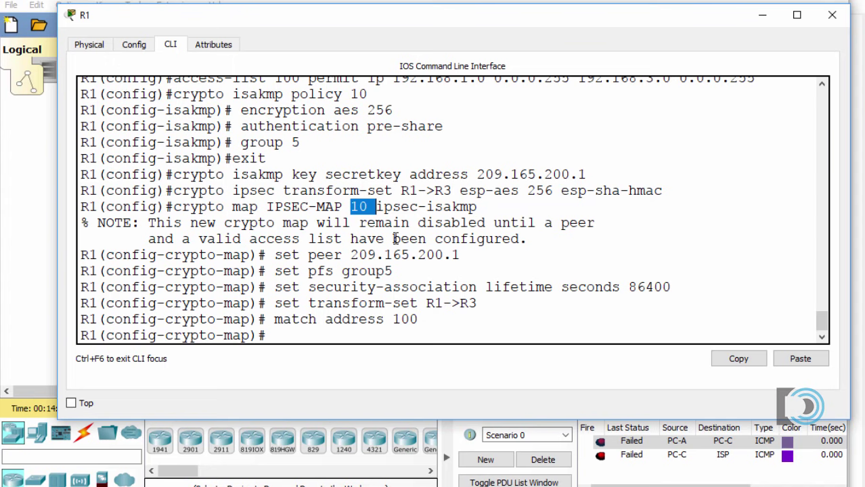
{"action": "left_click_drag", "start_coordinate": [279, 257], "coordinate": [460, 255]}
{"action": "left_click_drag", "start_coordinate": [274, 319], "coordinate": [421, 320]}
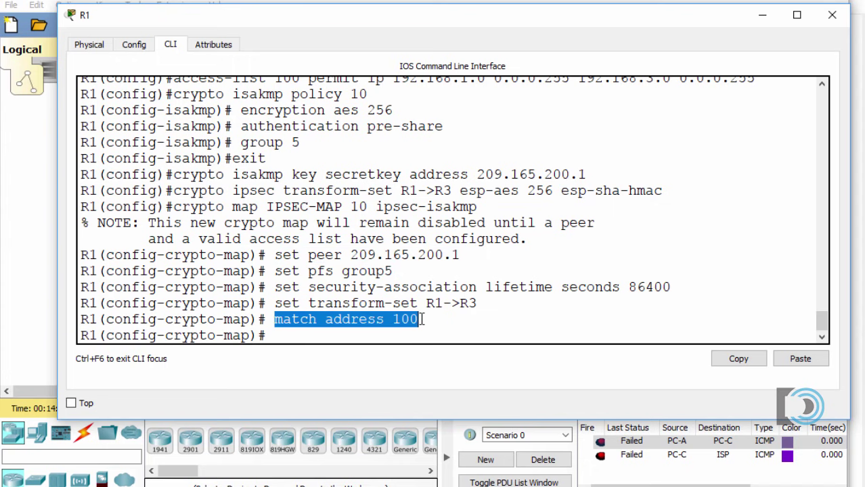
{"action": "left_click", "coordinate": [320, 335]}
{"action": "left_click", "coordinate": [762, 12]}
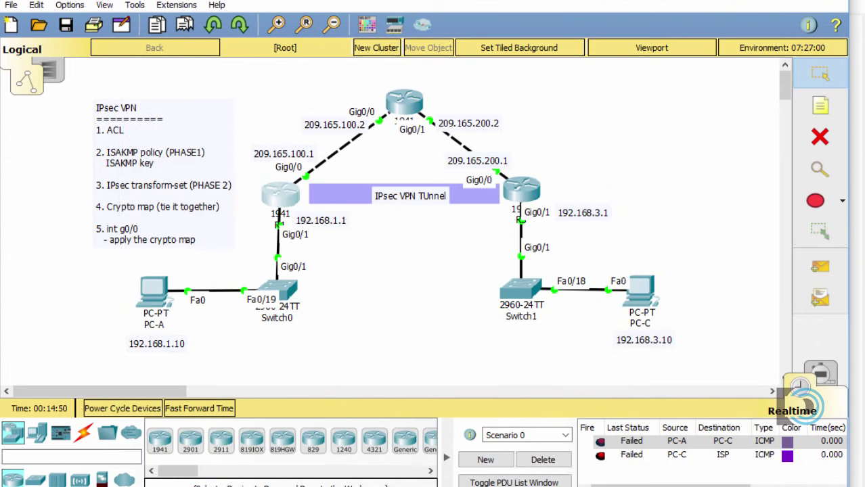
- Switch to the IPSec notes and adapt the crypto map block for R3, setting the peer to 209.165.100.1 and the transform-set to R3->R1
{"action": "mouse_move", "coordinate": [348, 485]}
{"action": "left_click", "coordinate": [450, 472]}
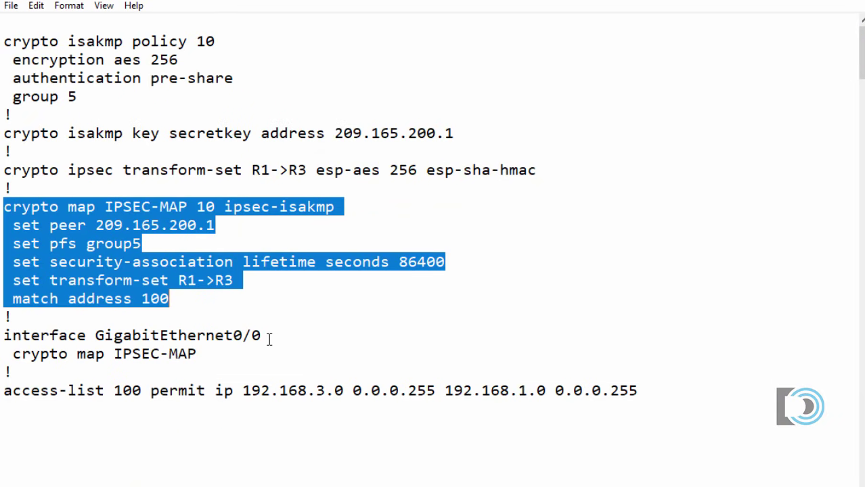
{"action": "left_click", "coordinate": [194, 267]}
{"action": "left_click", "coordinate": [179, 225]}
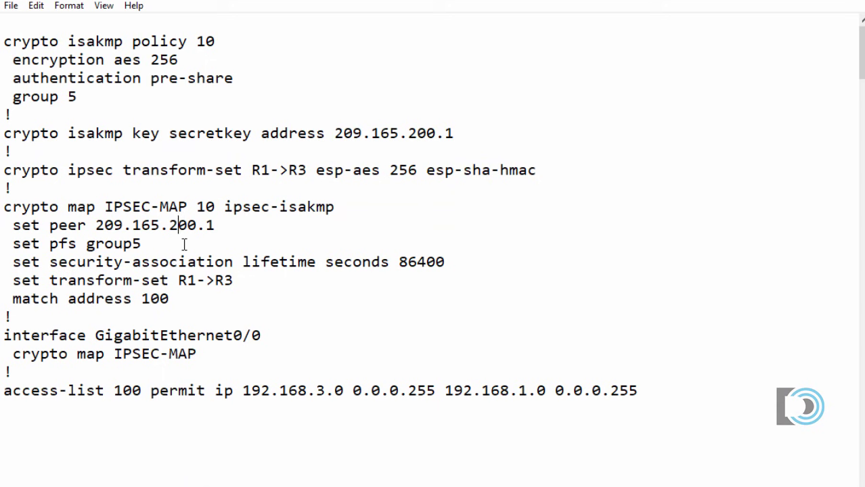
{"action": "key", "text": "BackSpace"}
{"action": "type", "text": "1"}
{"action": "left_click", "coordinate": [196, 282]}
{"action": "key", "text": "BackSpace"}
{"action": "type", "text": "3"}
{"action": "key", "text": "End"}
- Copy the edited IPSEC-MAP 10 block from the notes and apply it on R3 in Packet Tracer, with peer 209.165.100.1, transform-set R3->R1 and match address 100
{"action": "left_click_drag", "start_coordinate": [174, 300], "coordinate": [2, 211]}
{"action": "key", "text": "ctrl+c"}
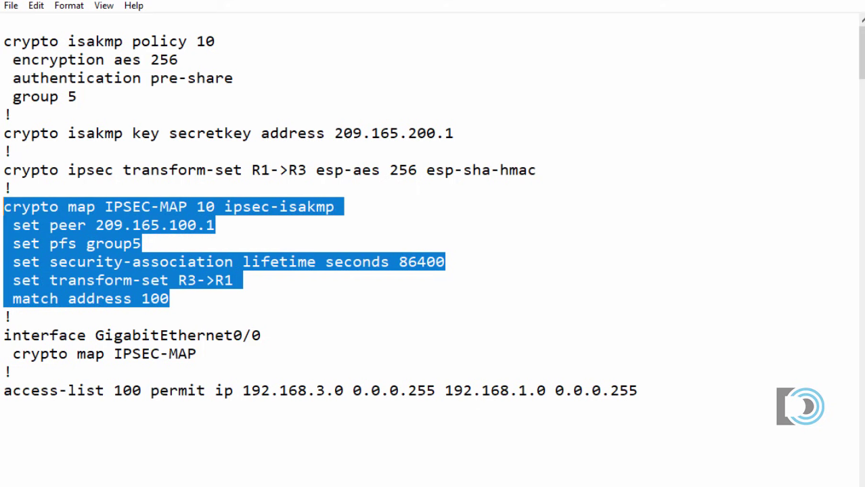
{"action": "key", "text": "alt+Tab"}
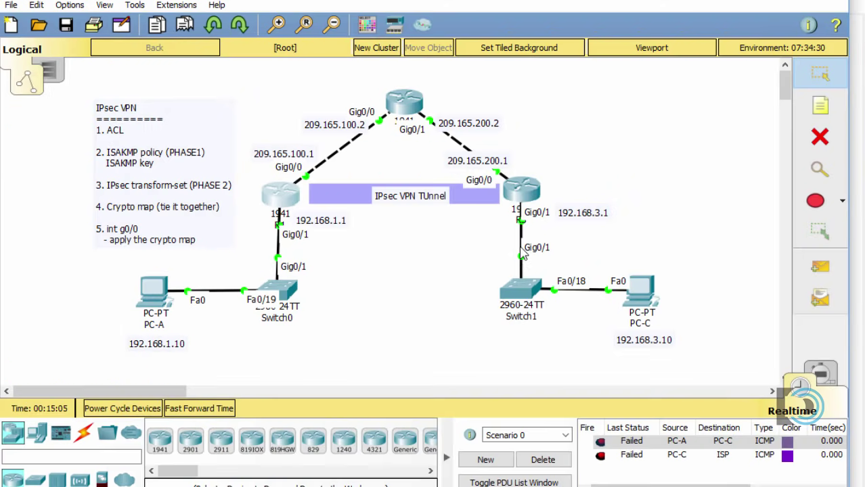
{"action": "left_click", "coordinate": [527, 196]}
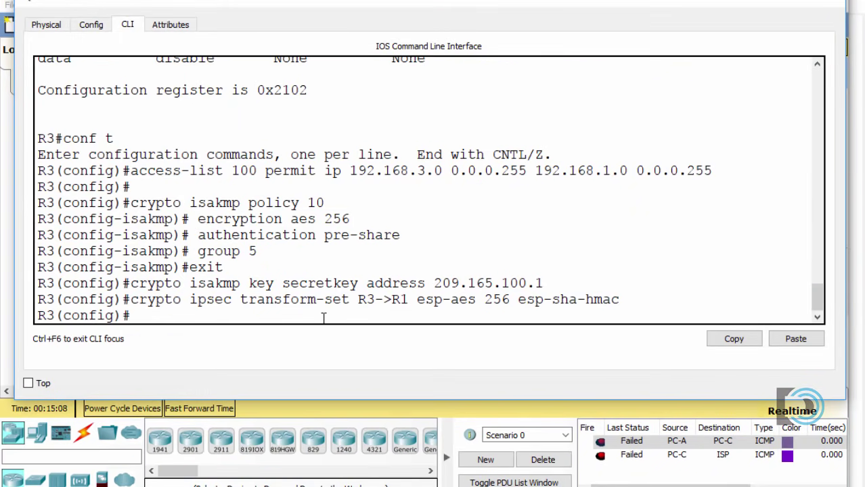
{"action": "right_click", "coordinate": [137, 316]}
{"action": "left_click", "coordinate": [181, 343]}
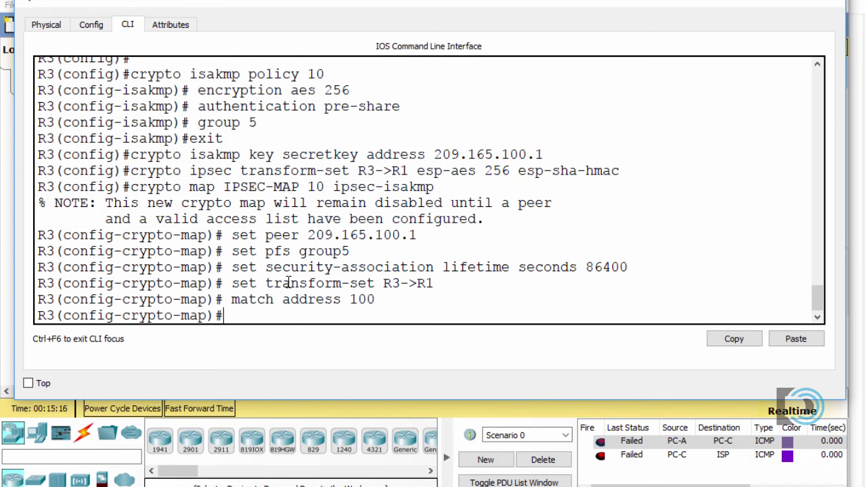
{"action": "left_click", "coordinate": [764, 8]}
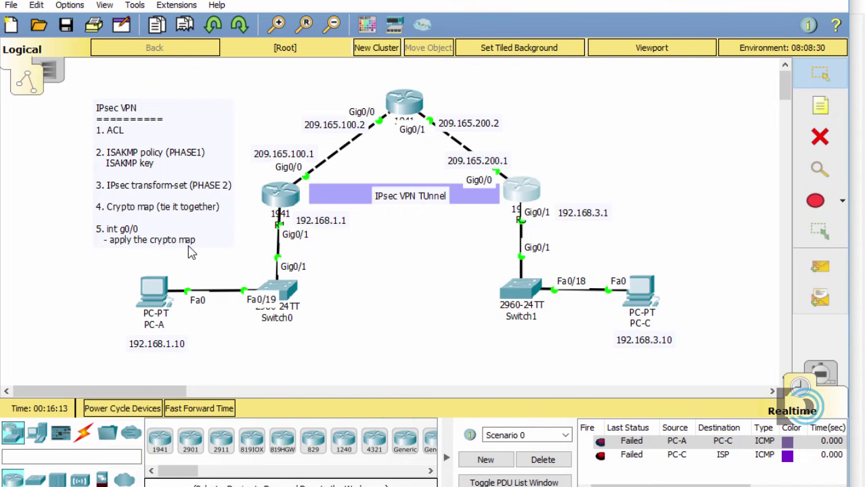
- Apply the crypto map IPSEC-MAP to interface g0/0 on R1 and check the ISAKMP status message
{"action": "left_click", "coordinate": [283, 195]}
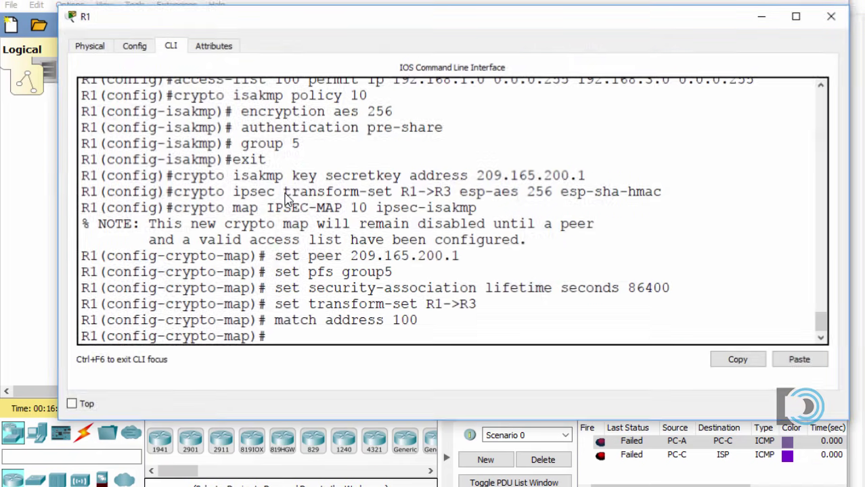
{"action": "key", "text": "Return"}
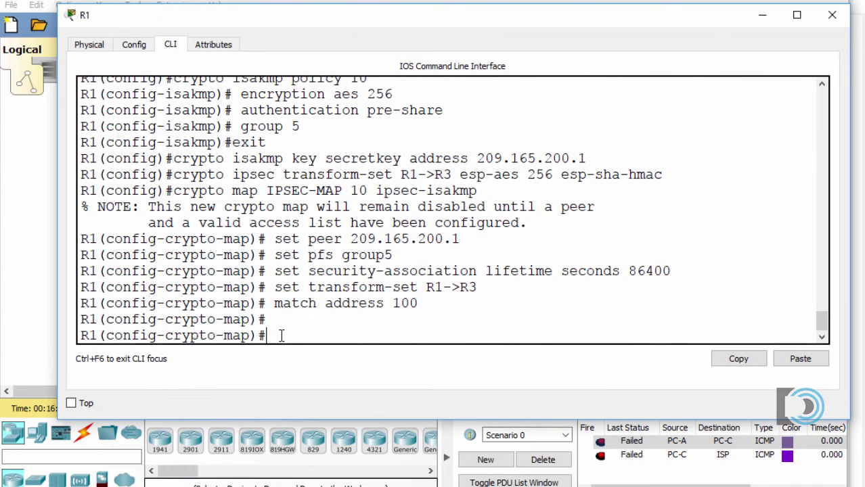
{"action": "type", "text": "int g0/"}
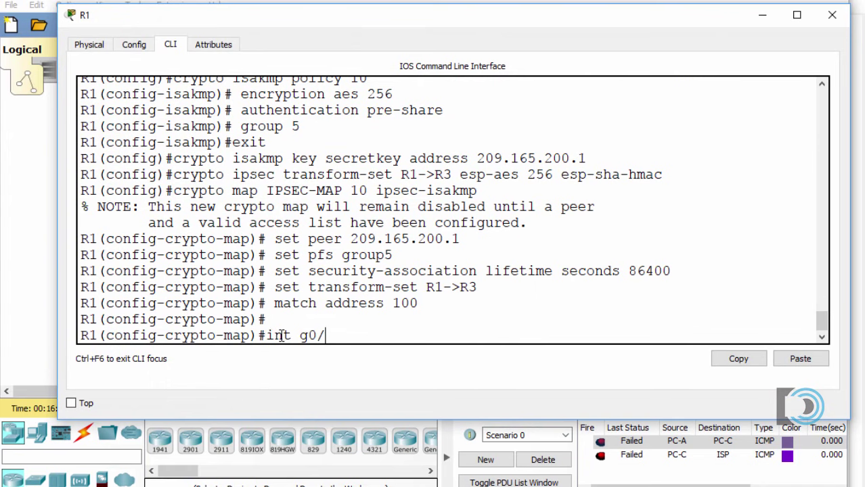
{"action": "type", "text": "0"}
{"action": "key", "text": "Return"}
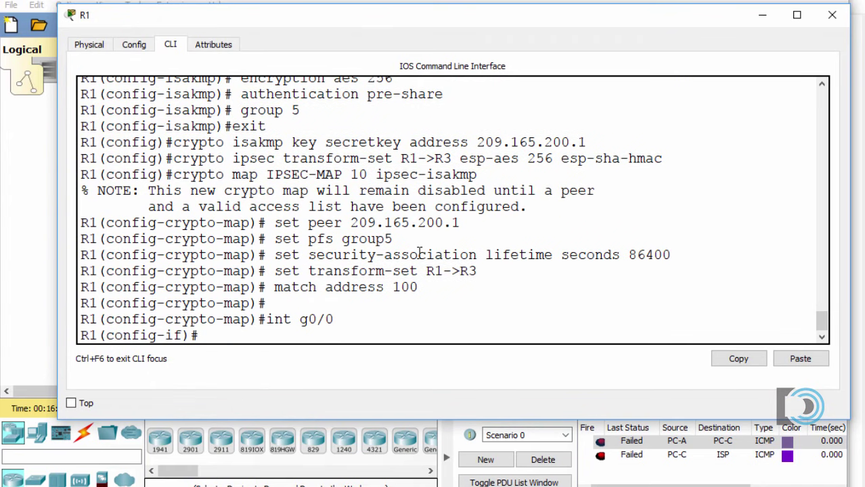
{"action": "type", "text": "crypto map "}
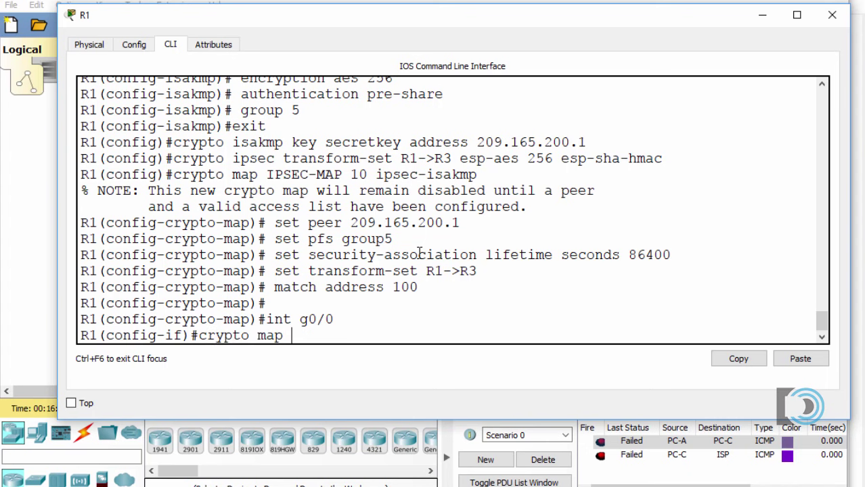
{"action": "type", "text": "IPSEC-"}
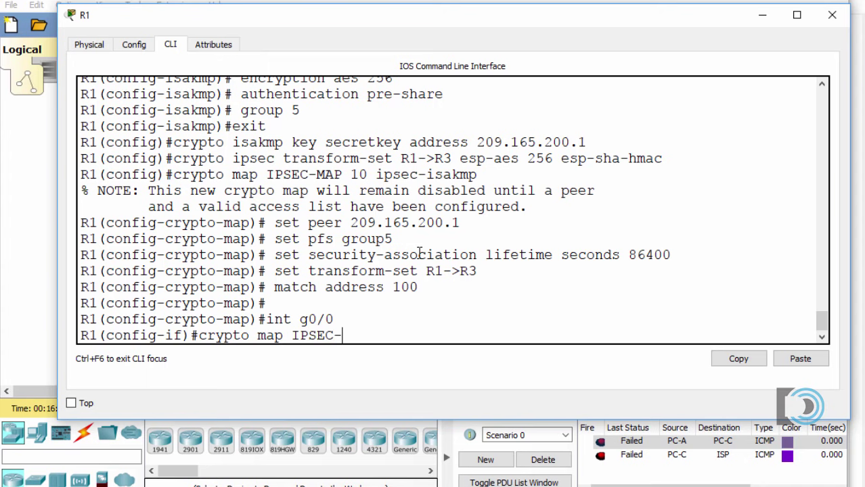
{"action": "type", "text": "MAP"}
{"action": "key", "text": "Return"}
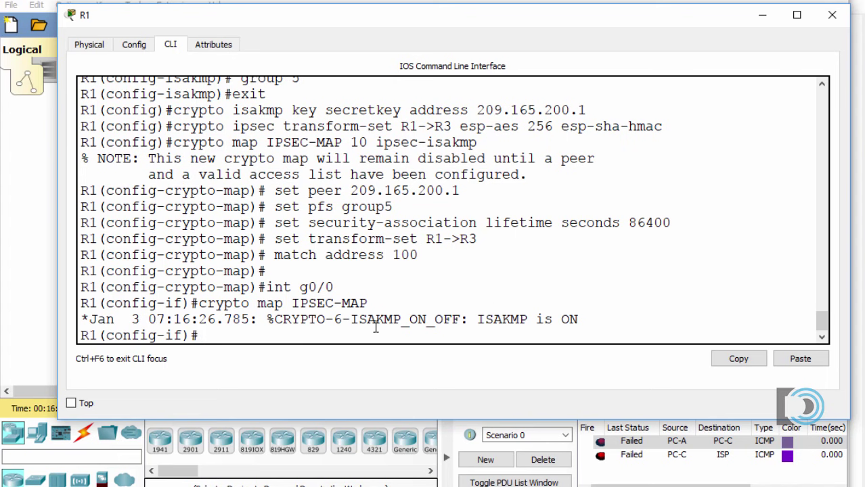
{"action": "left_click_drag", "start_coordinate": [480, 318], "coordinate": [578, 319]}
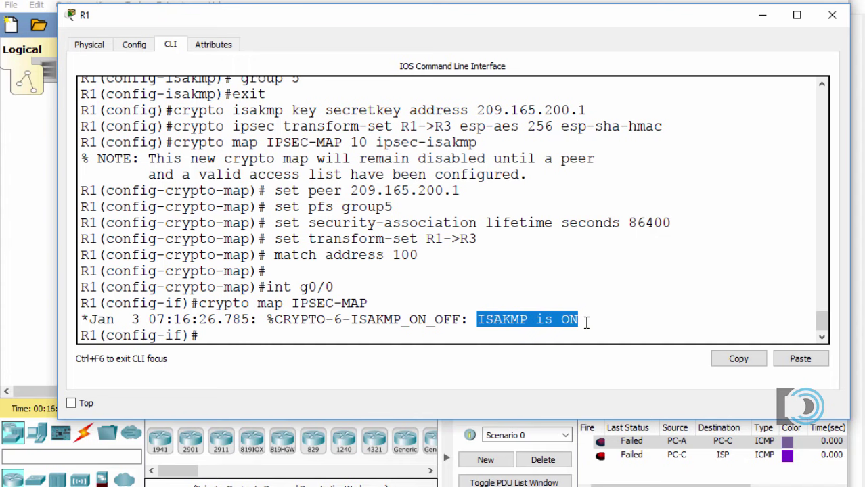
{"action": "left_click", "coordinate": [307, 335]}
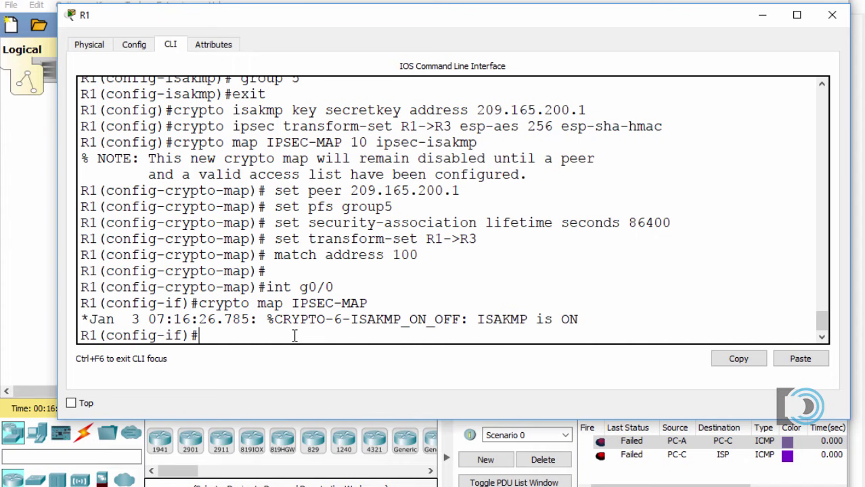
{"action": "left_click", "coordinate": [761, 15]}
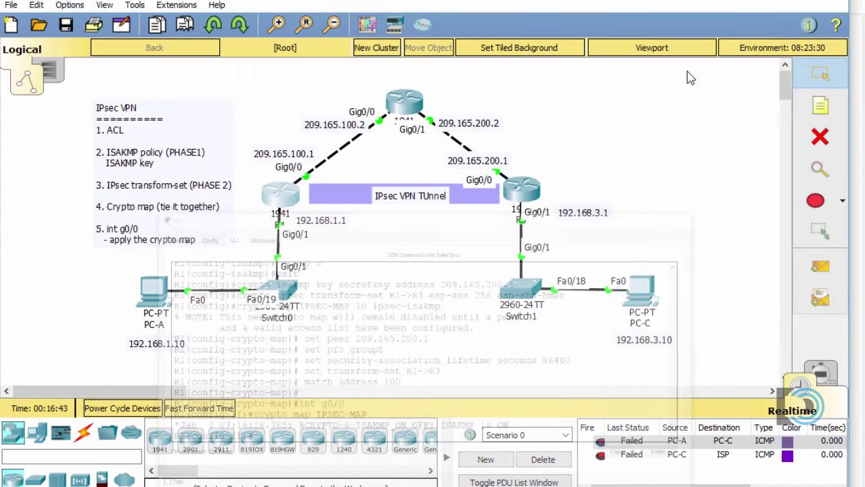
- Apply the crypto map IPSEC-MAP to interface g0/0 on R3 and close its window
{"action": "left_click", "coordinate": [521, 195]}
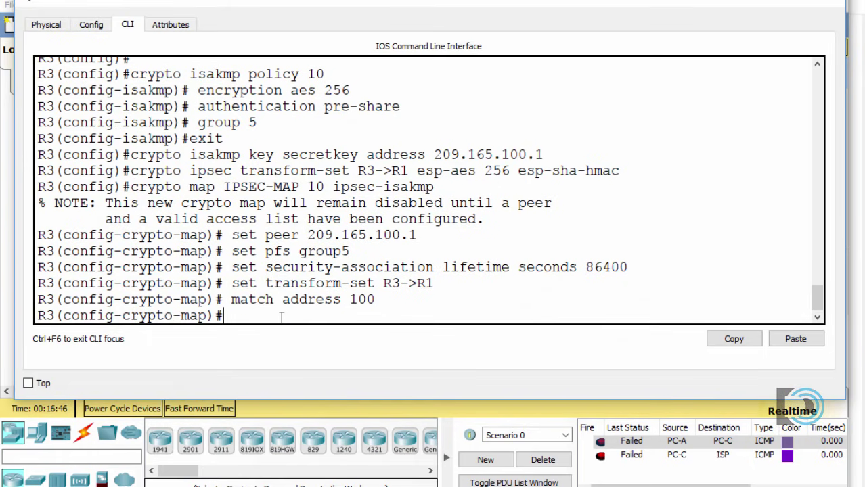
{"action": "type", "text": "int g0/0"}
{"action": "key", "text": "Return"}
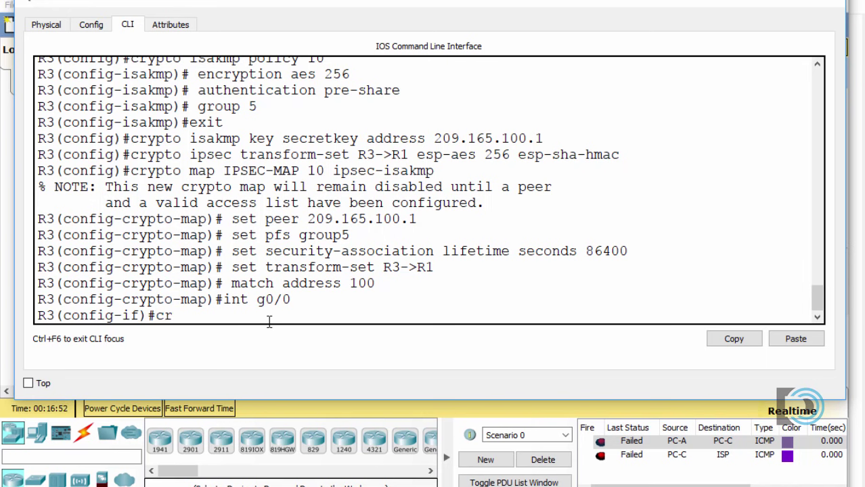
{"action": "type", "text": "crypto map"}
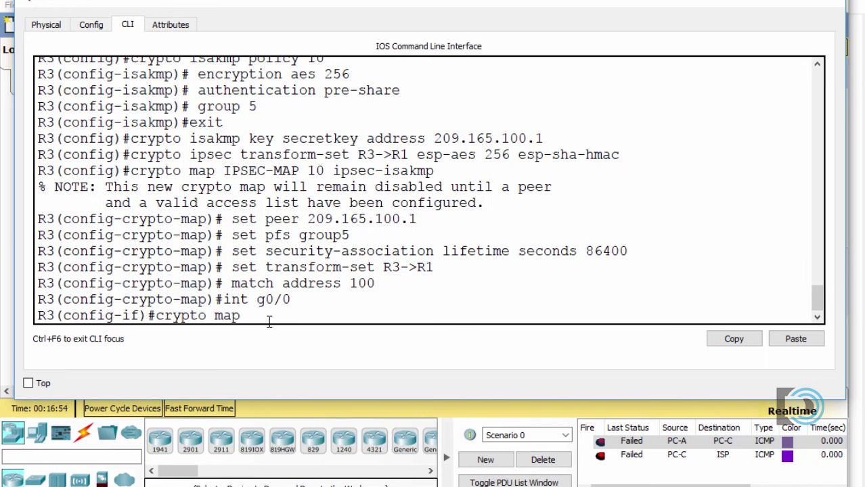
{"action": "type", "text": " IPSEC-MAP"}
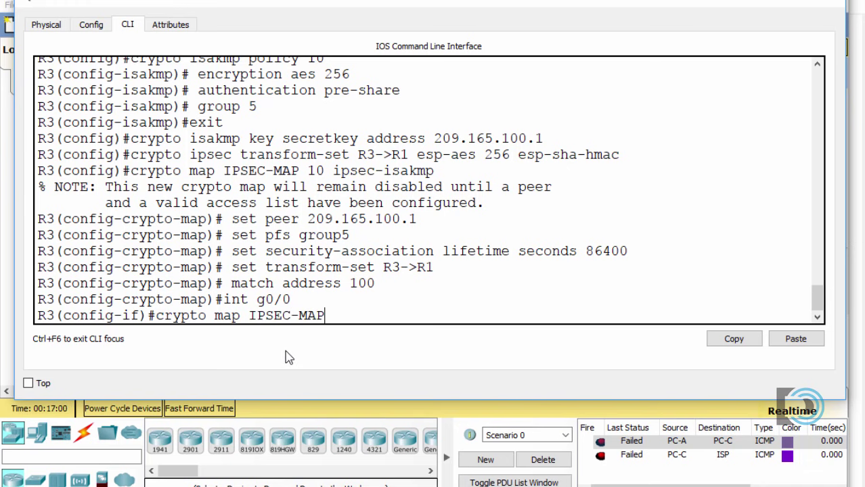
{"action": "key", "text": "Return"}
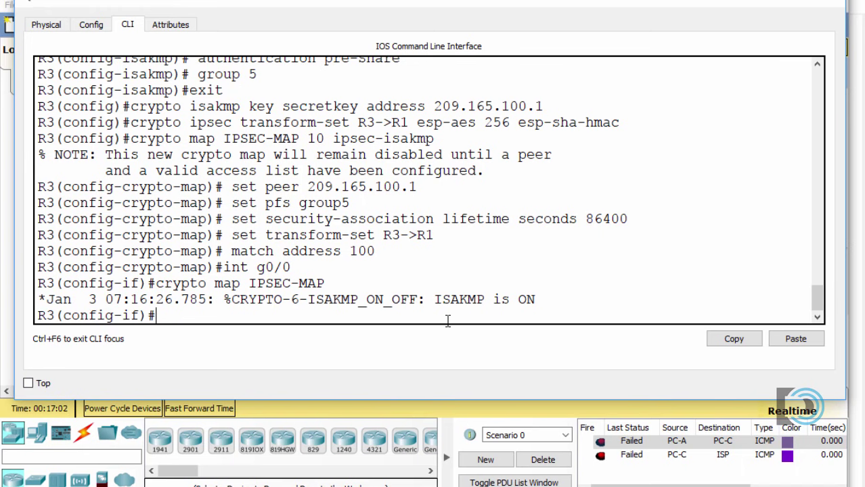
{"action": "left_click", "coordinate": [760, 8]}
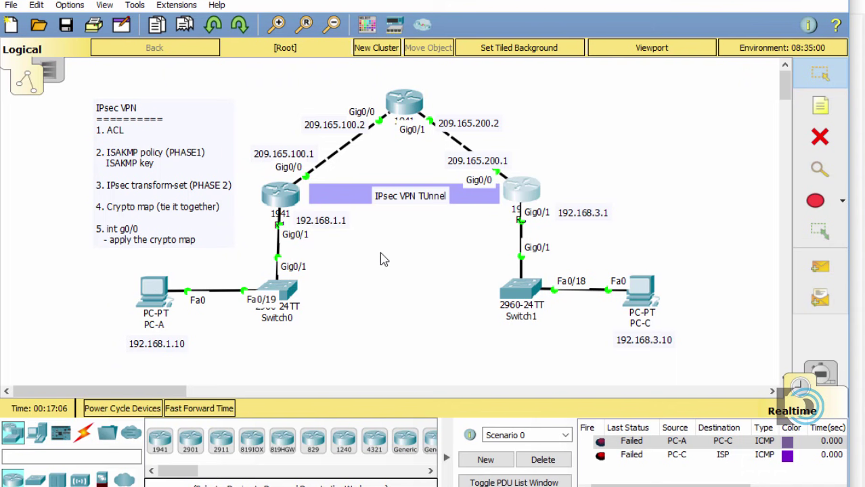
- Delete the current PDU scenario, then ping PC-C at 192.168.3.10 from PC-A's command prompt
{"action": "left_click", "coordinate": [543, 459]}
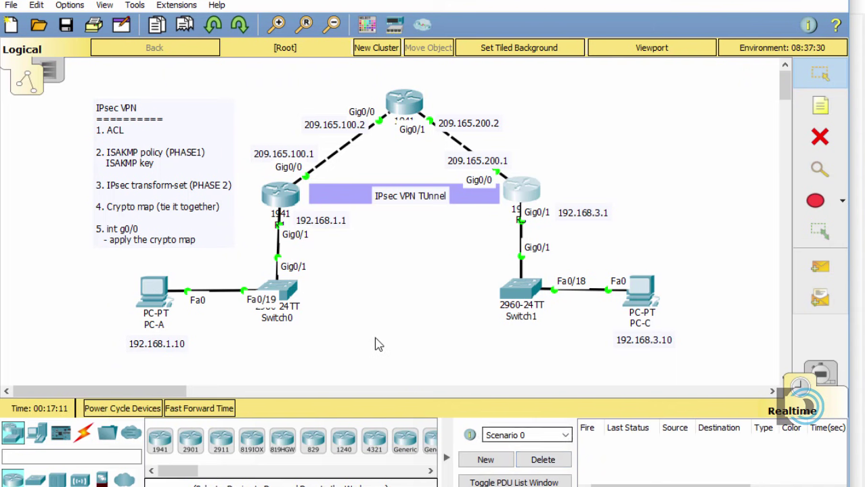
{"action": "left_click", "coordinate": [163, 294]}
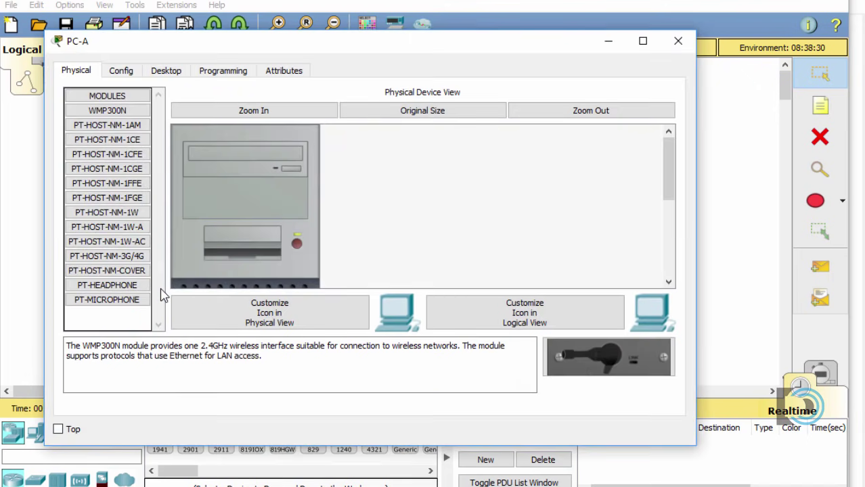
{"action": "left_click", "coordinate": [169, 71]}
{"action": "left_click", "coordinate": [450, 141]}
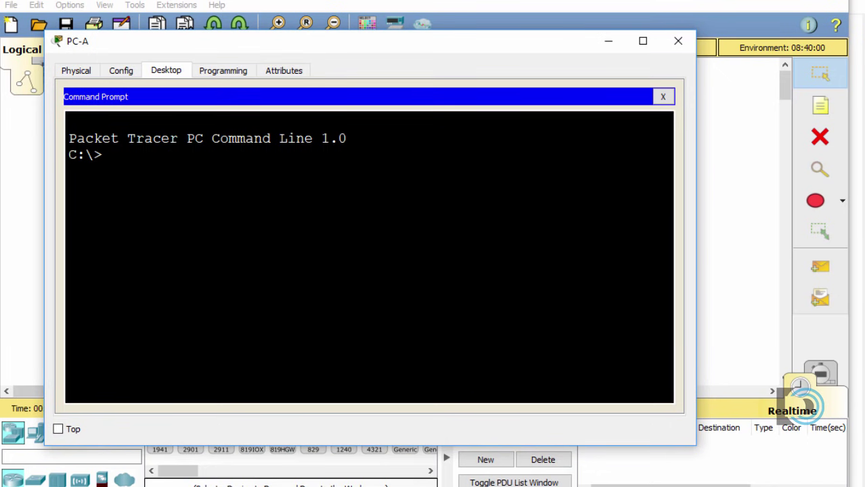
{"action": "type", "text": "ping 192"}
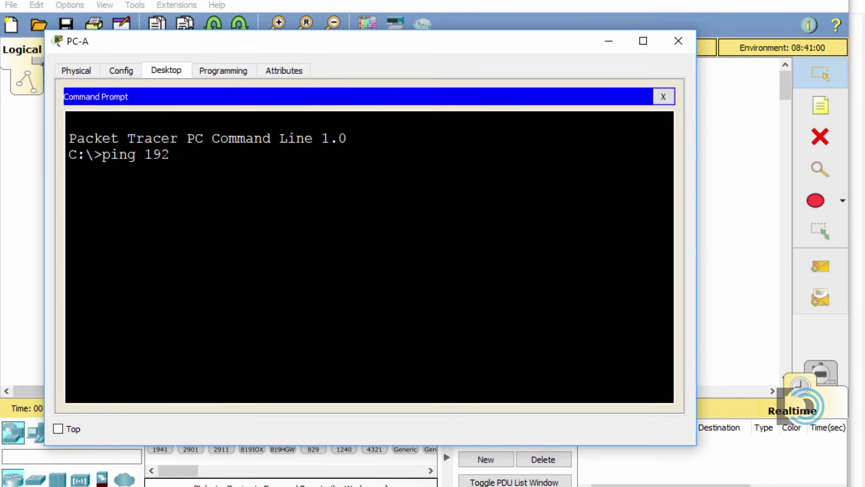
{"action": "type", "text": ".168.3.10"}
{"action": "key", "text": "Return"}
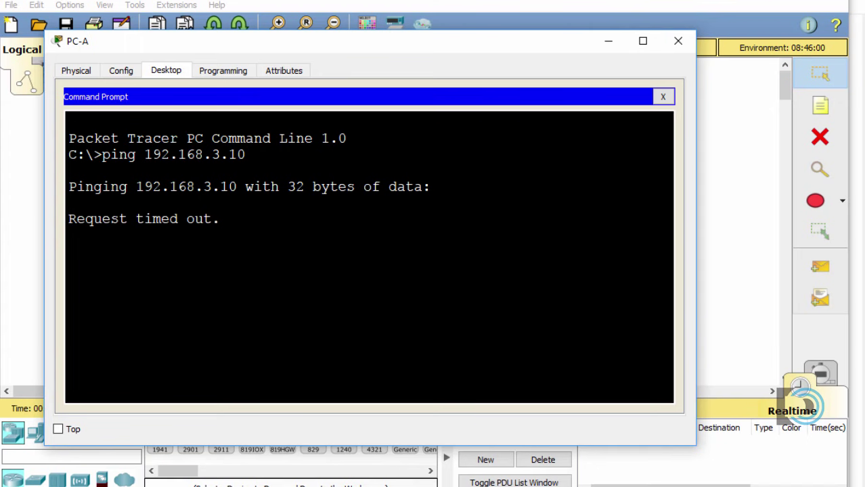
{"action": "left_click_drag", "start_coordinate": [319, 43], "coordinate": [298, 11]}
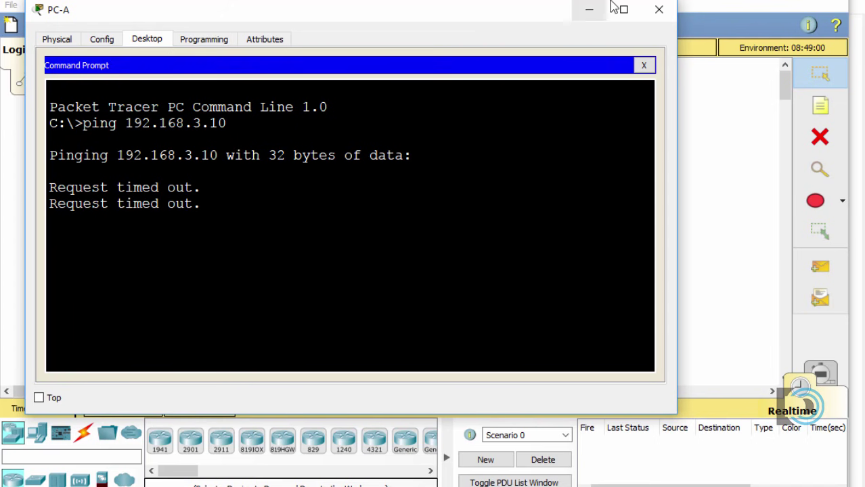
{"action": "left_click", "coordinate": [589, 10]}
- Ping PC-A at 192.168.1.10 from PC-C's command prompt and minimize the window
{"action": "left_click", "coordinate": [648, 298]}
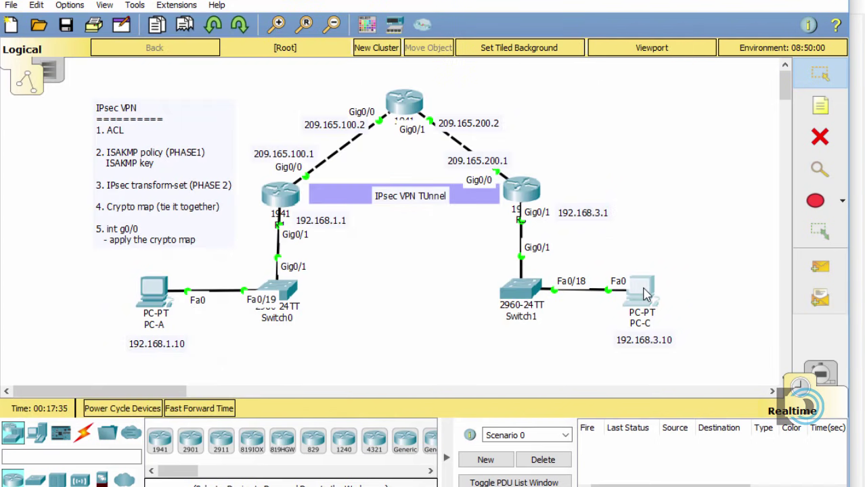
{"action": "left_click", "coordinate": [166, 71]}
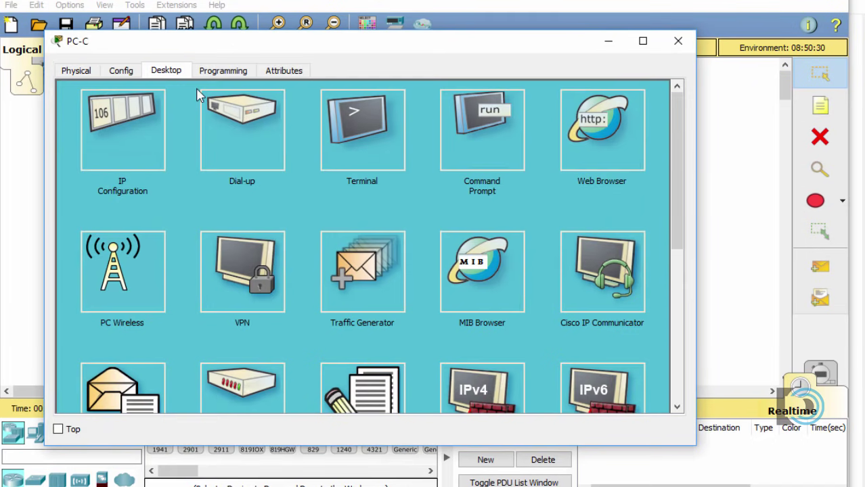
{"action": "left_click", "coordinate": [445, 122]}
{"action": "type", "text": "pin"}
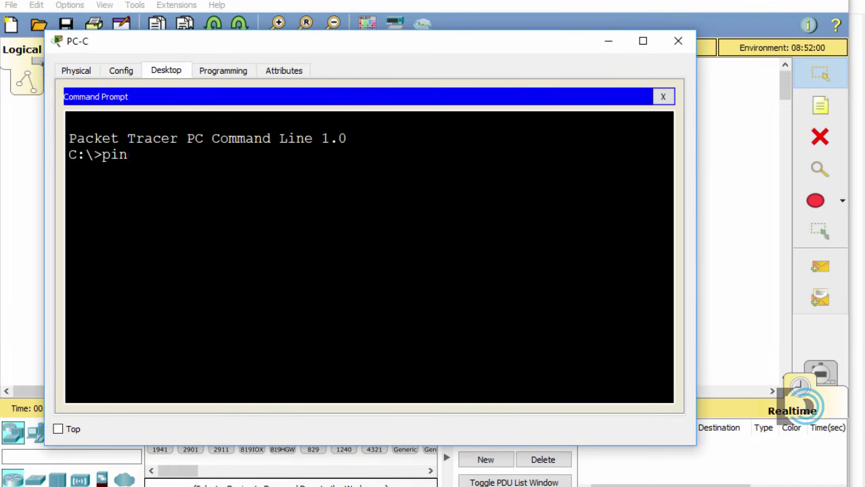
{"action": "type", "text": "g 192.168.1."}
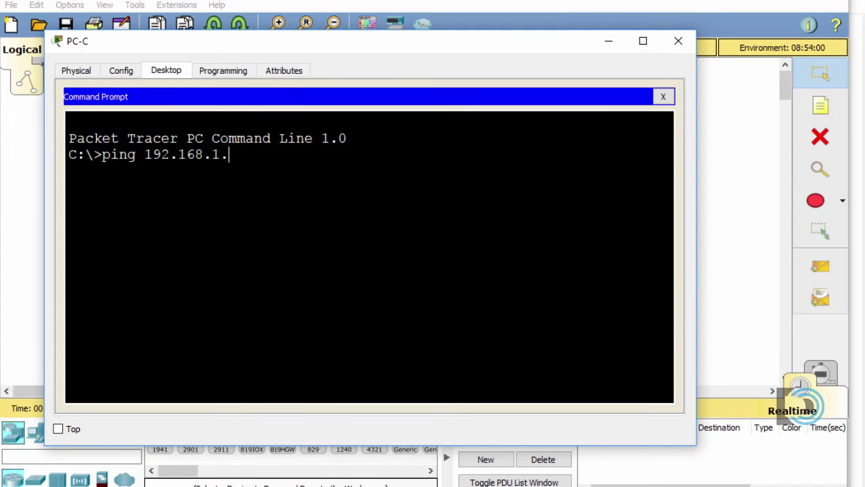
{"action": "type", "text": "10"}
{"action": "key", "text": "Return"}
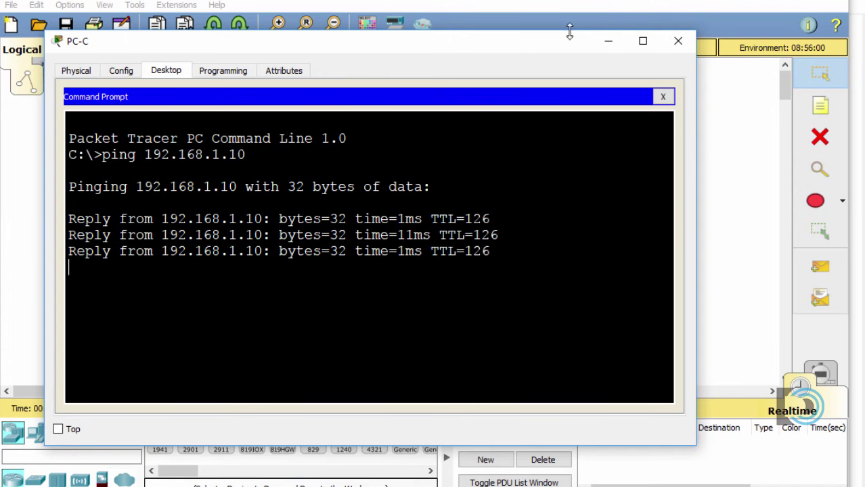
{"action": "left_click", "coordinate": [609, 42]}
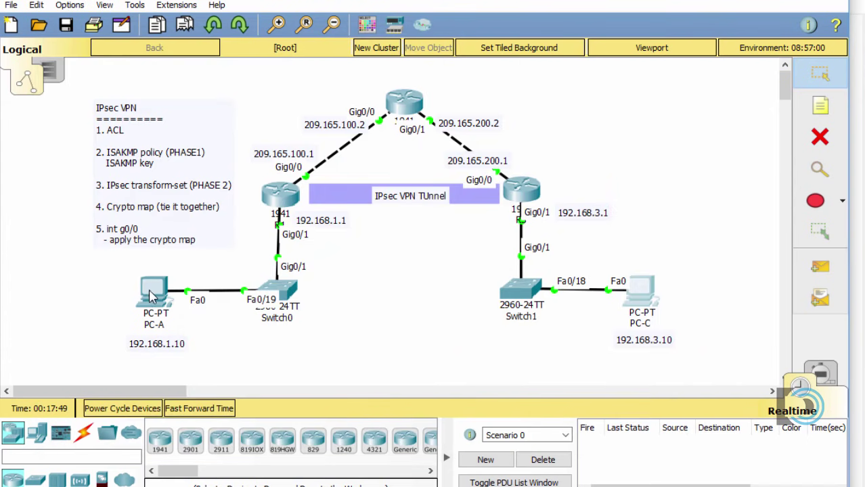
- Repeat the ping to 192.168.3.10 on PC-A and minimize its window
{"action": "left_click", "coordinate": [152, 293]}
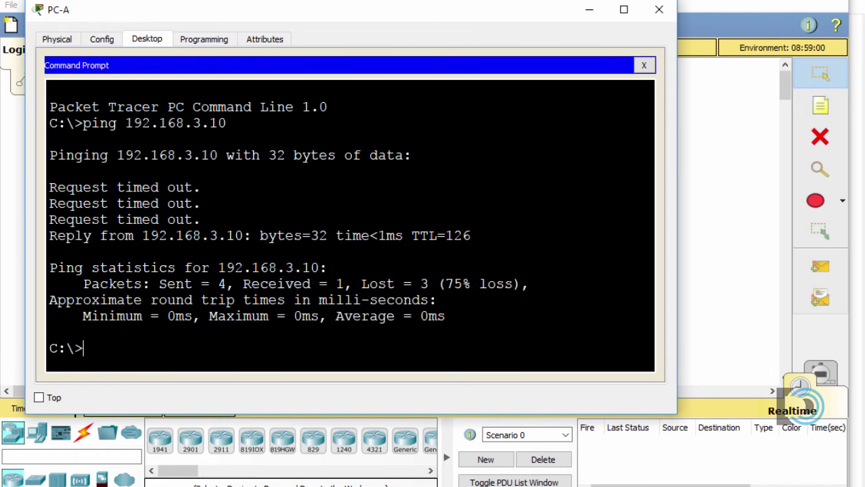
{"action": "key", "text": "Up"}
{"action": "key", "text": "Return"}
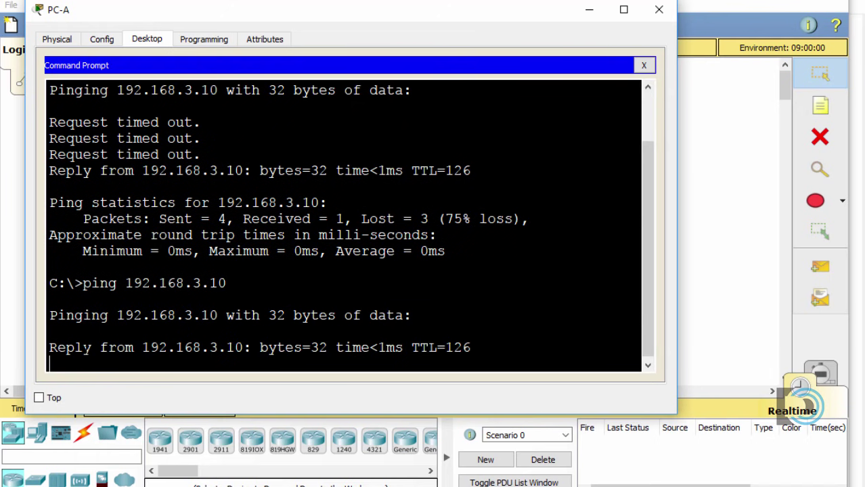
{"action": "left_click", "coordinate": [581, 13]}
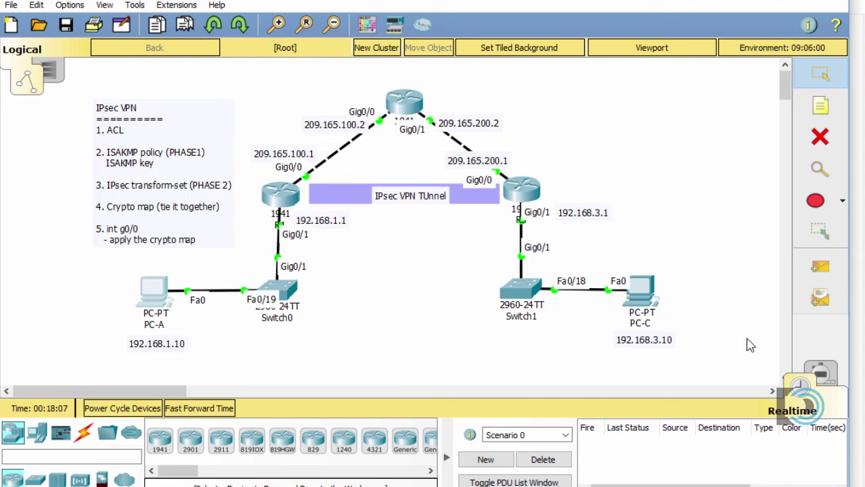
- Switch to Simulation mode and filter the event list to show only ICMP events
{"action": "left_click", "coordinate": [827, 376]}
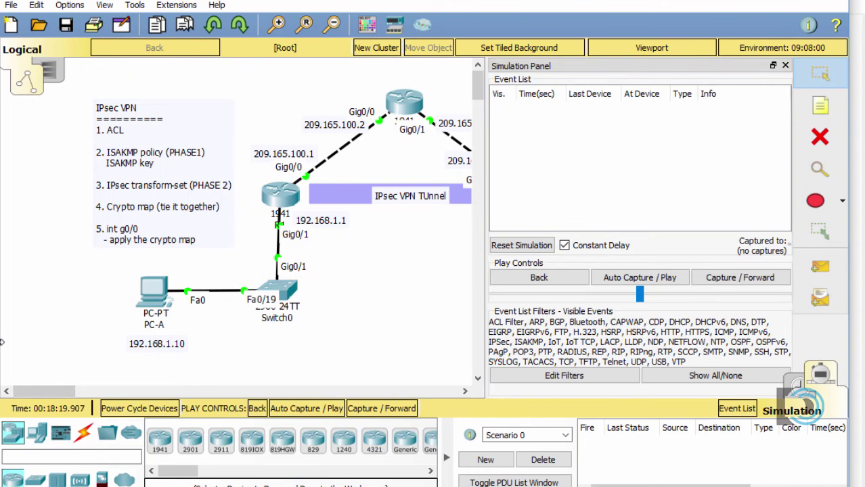
{"action": "left_click_drag", "start_coordinate": [4, 342], "coordinate": [0, 342]}
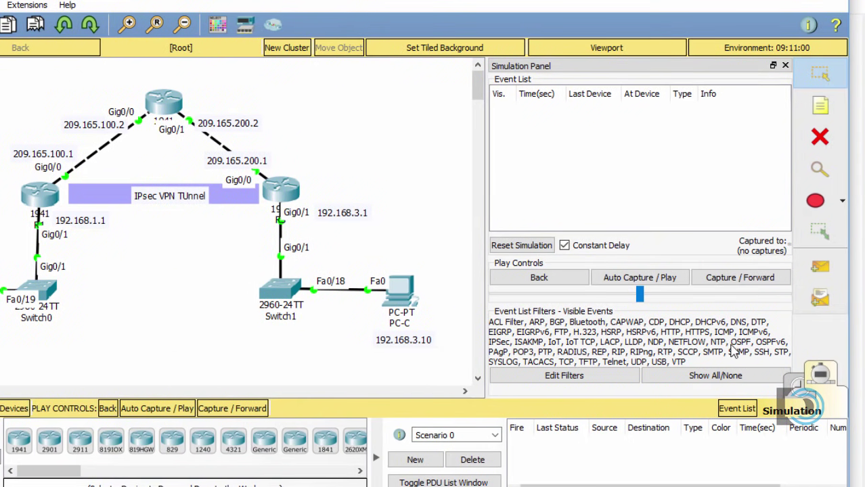
{"action": "left_click", "coordinate": [733, 376]}
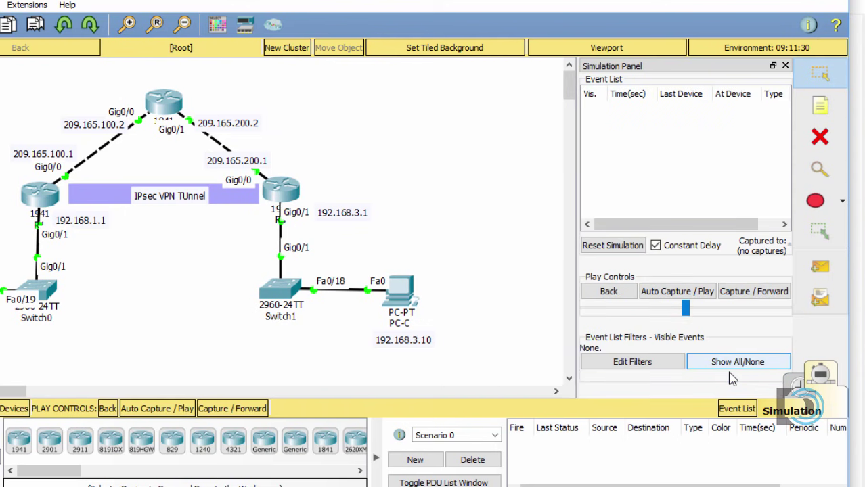
{"action": "left_click", "coordinate": [649, 361]}
{"action": "left_click", "coordinate": [655, 395]}
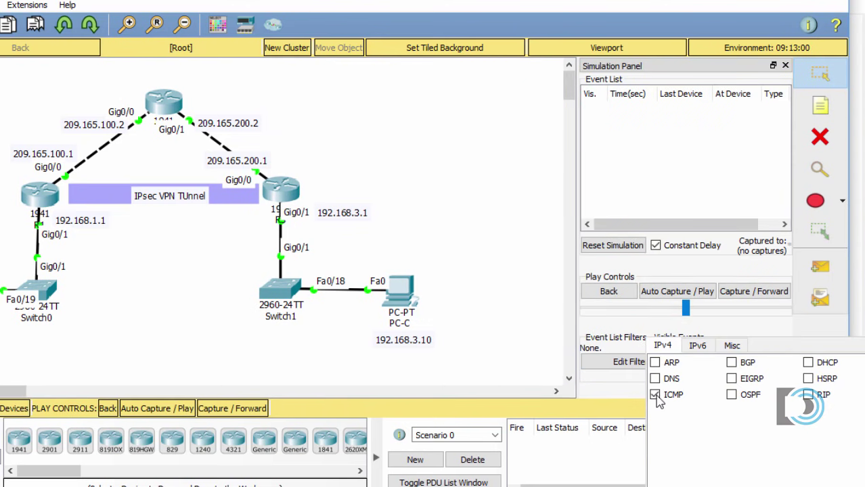
{"action": "left_click", "coordinate": [513, 346]}
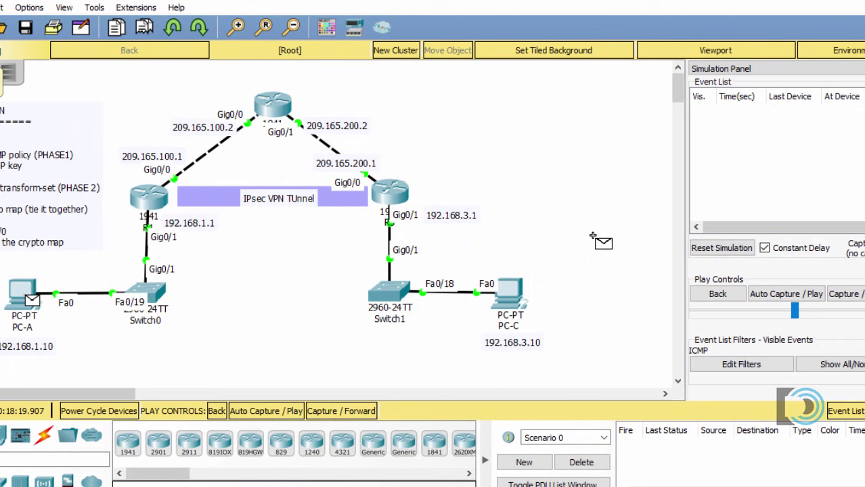
- Send a simple PDU from PC-A to PC-C, advance it to the ISP router, and open its inbound PDU details there
{"action": "left_click", "coordinate": [514, 289]}
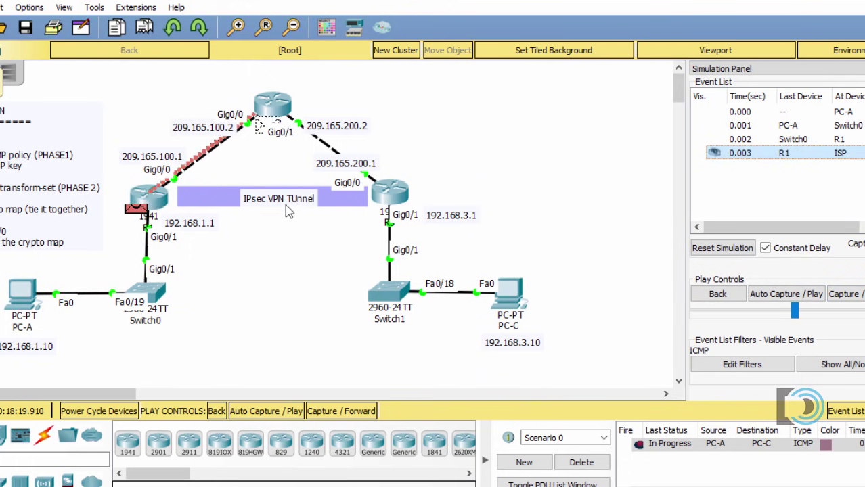
{"action": "left_click", "coordinate": [283, 110]}
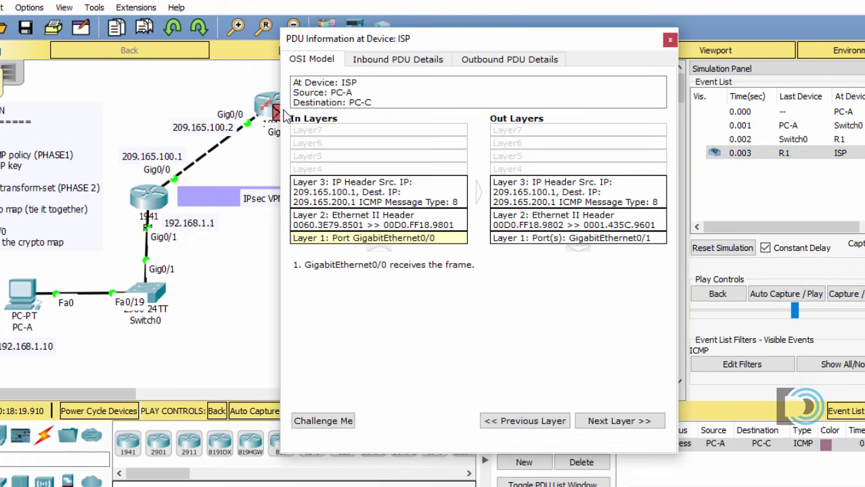
{"action": "left_click", "coordinate": [380, 61]}
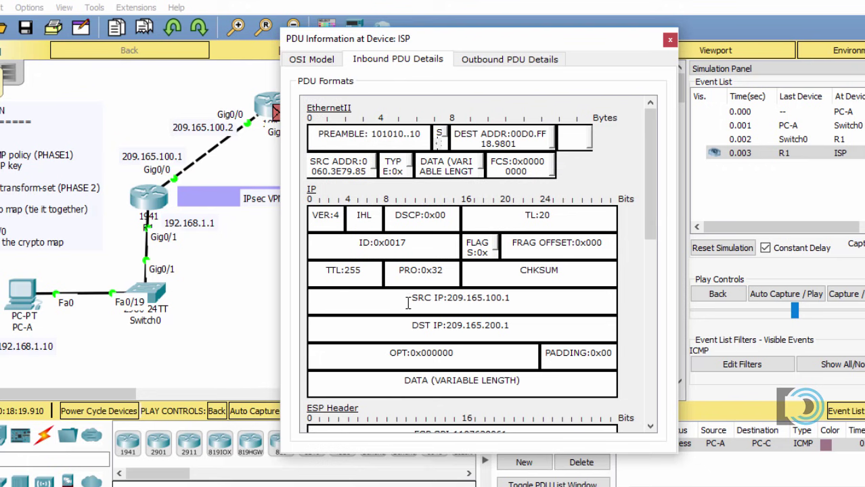
- Examine the outer source and destination IPs, the ESP header, and the inner IP addresses in the inbound PDU at the ISP
{"action": "left_click_drag", "start_coordinate": [408, 303], "coordinate": [514, 299]}
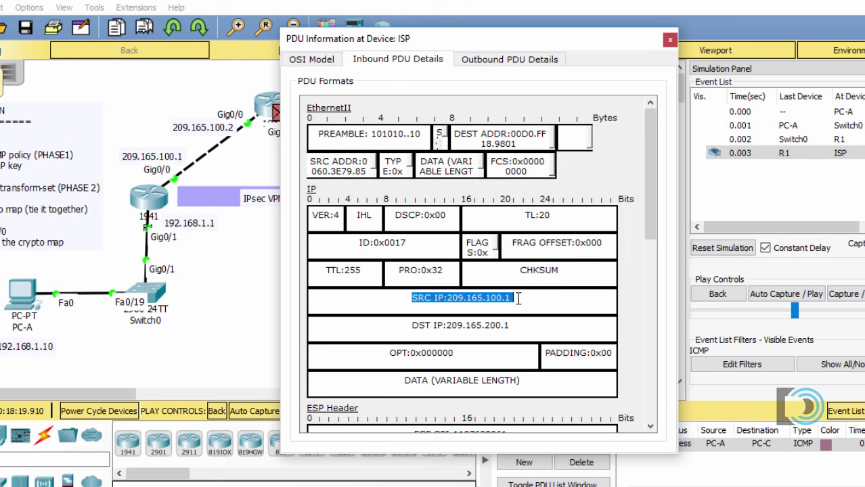
{"action": "left_click", "coordinate": [414, 343]}
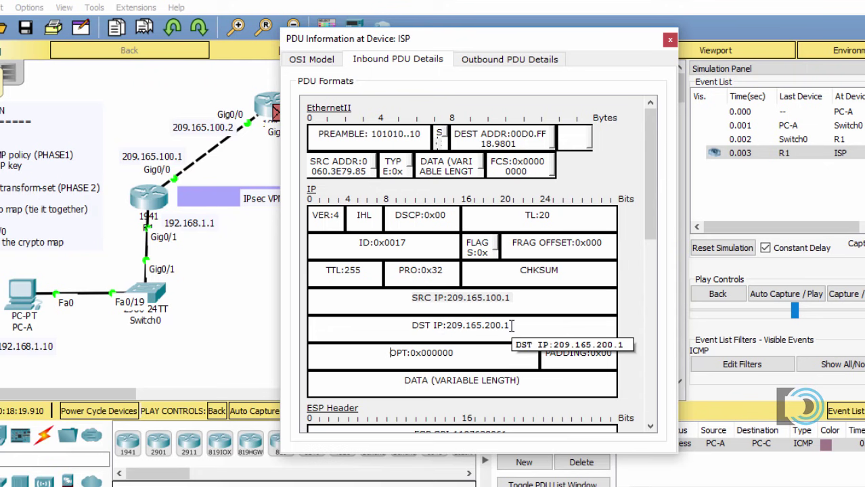
{"action": "left_click_drag", "start_coordinate": [653, 217], "coordinate": [655, 302]}
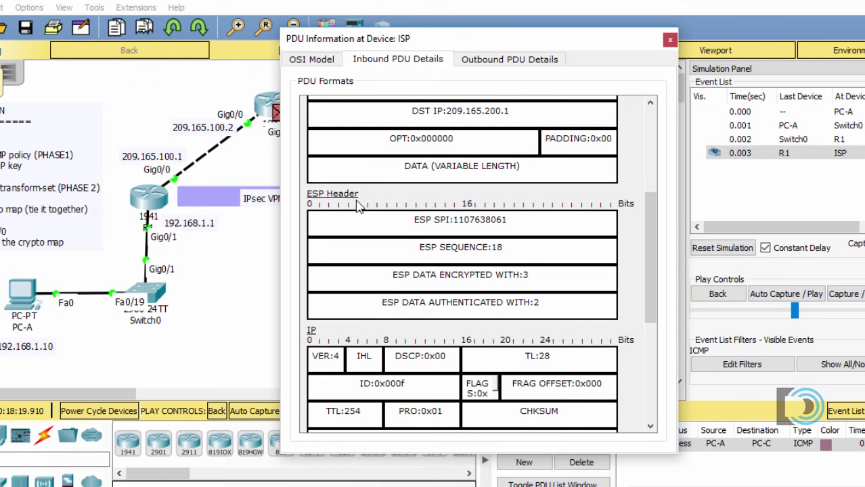
{"action": "left_click_drag", "start_coordinate": [652, 253], "coordinate": [653, 306]}
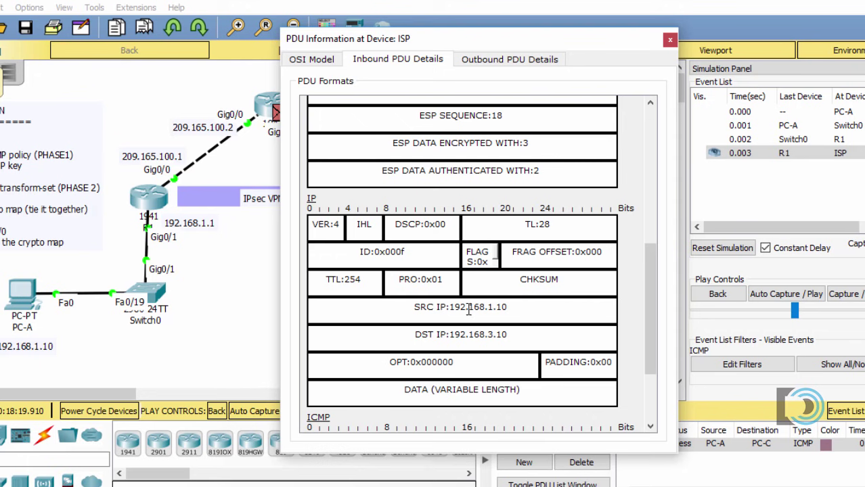
{"action": "left_click_drag", "start_coordinate": [414, 308], "coordinate": [516, 309]}
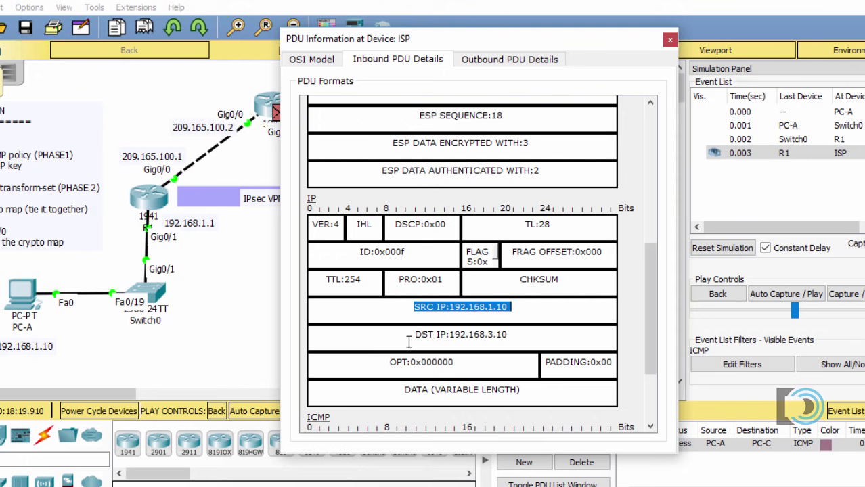
{"action": "left_click_drag", "start_coordinate": [409, 335], "coordinate": [514, 340]}
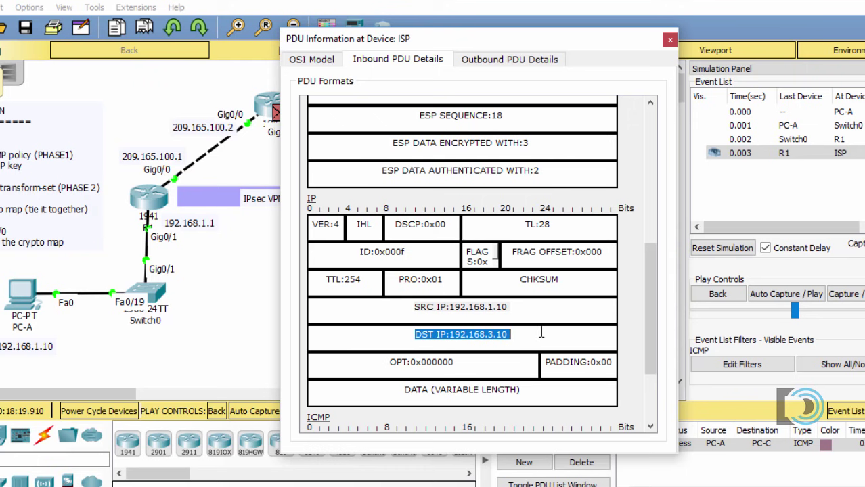
- Review the remaining inner IP and ICMP fields of the ISP's inbound PDU and close its details window
{"action": "left_click_drag", "start_coordinate": [649, 348], "coordinate": [662, 402]}
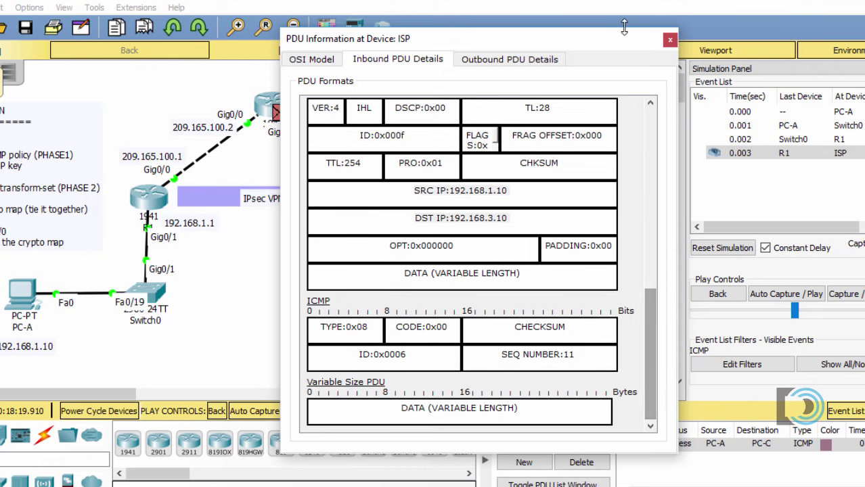
{"action": "left_click", "coordinate": [669, 39]}
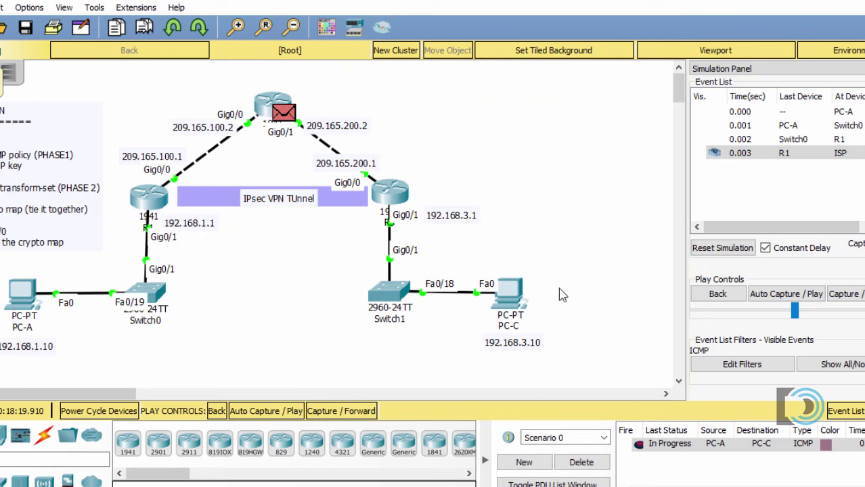
- Advance the simulated packet from the ISP through PC-C and its reply, and return to Realtime mode
{"action": "left_click", "coordinate": [846, 293]}
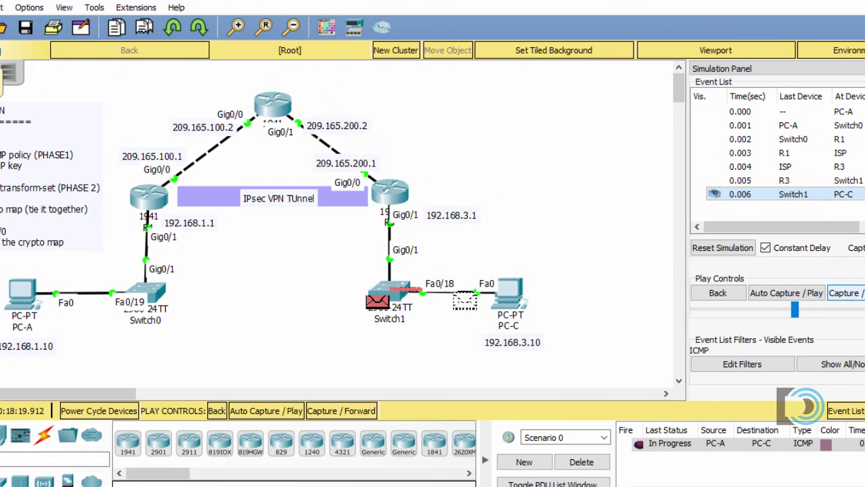
{"action": "left_click", "coordinate": [846, 294]}
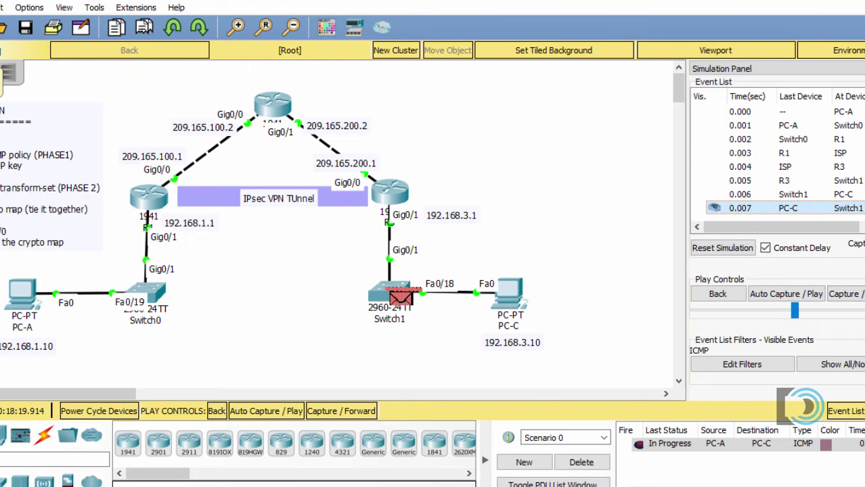
{"action": "key", "text": "shift+r"}
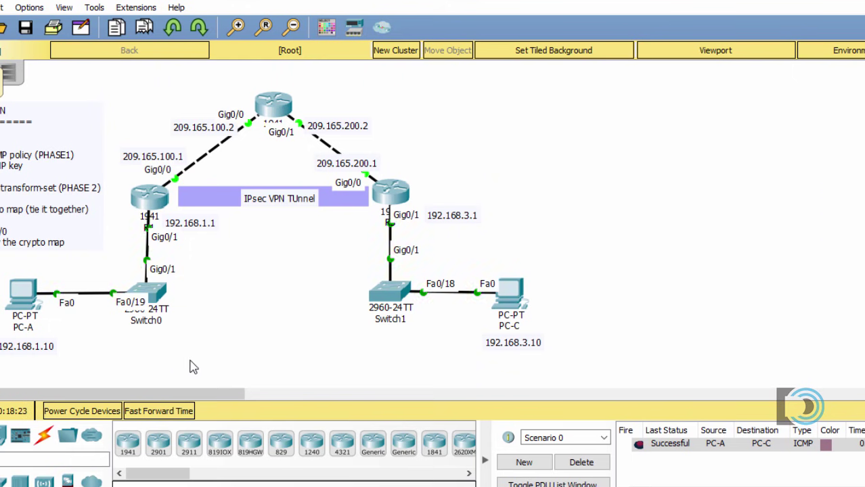
- Open R1's CLI, leave configuration mode, and run "show crypto ipsec sa"
{"action": "left_click_drag", "start_coordinate": [208, 394], "coordinate": [180, 401]}
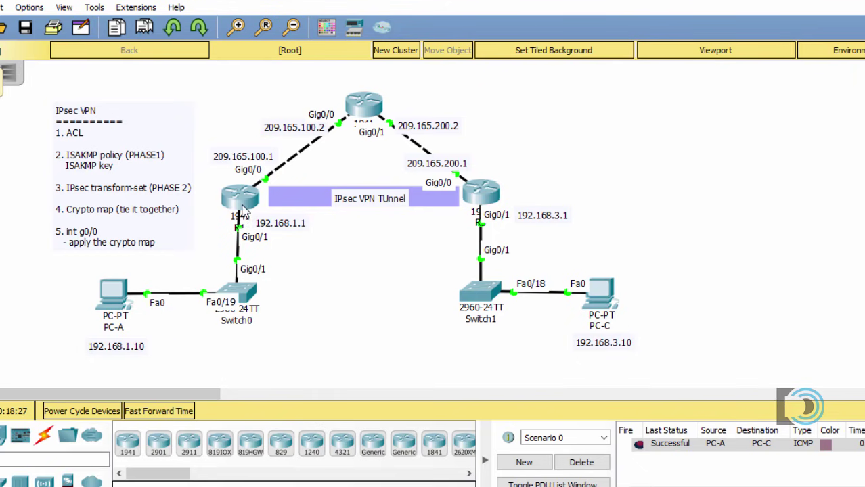
{"action": "left_click", "coordinate": [240, 197]}
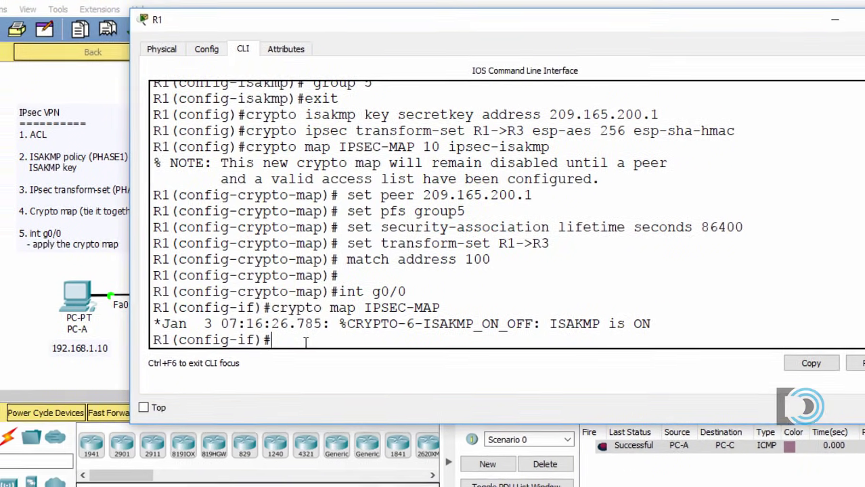
{"action": "key", "text": "ctrl+z"}
{"action": "type", "text": "show "}
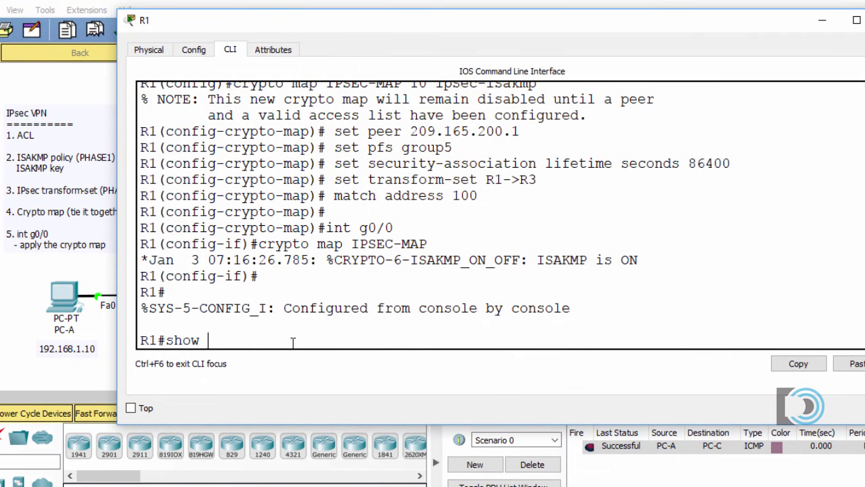
{"action": "type", "text": "crypto ipsec"}
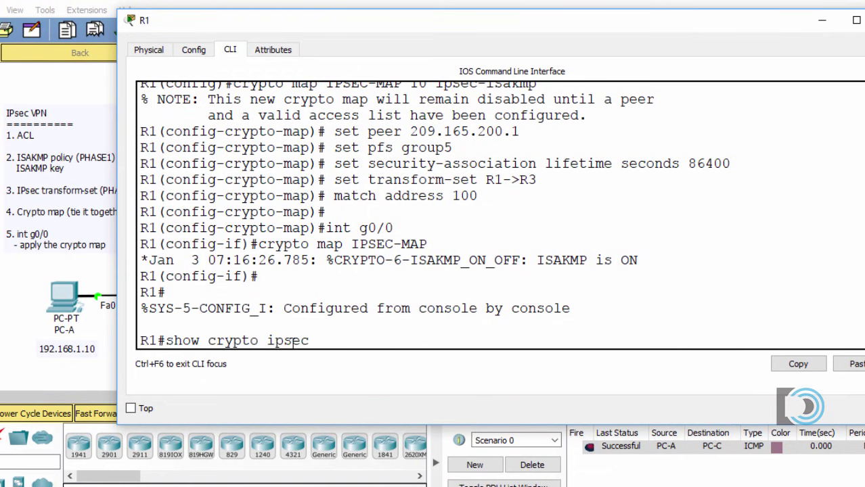
{"action": "key", "text": "Tab"}
{"action": "type", "text": "sa"}
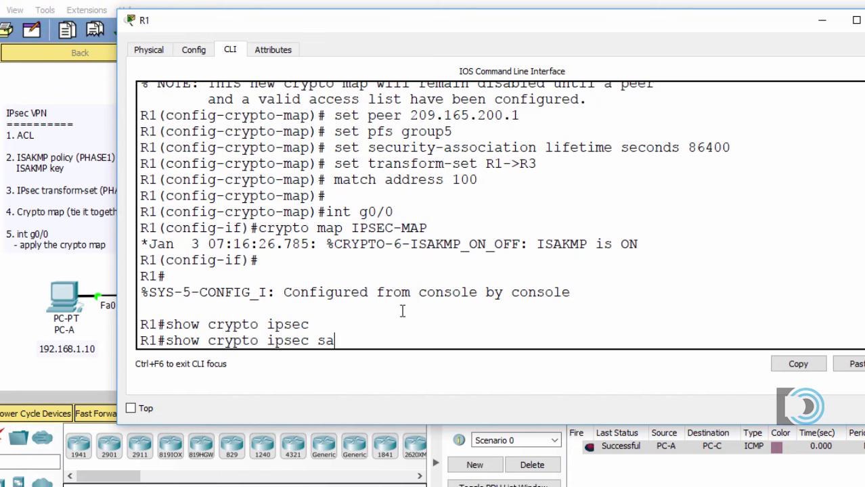
{"action": "key", "text": "Return"}
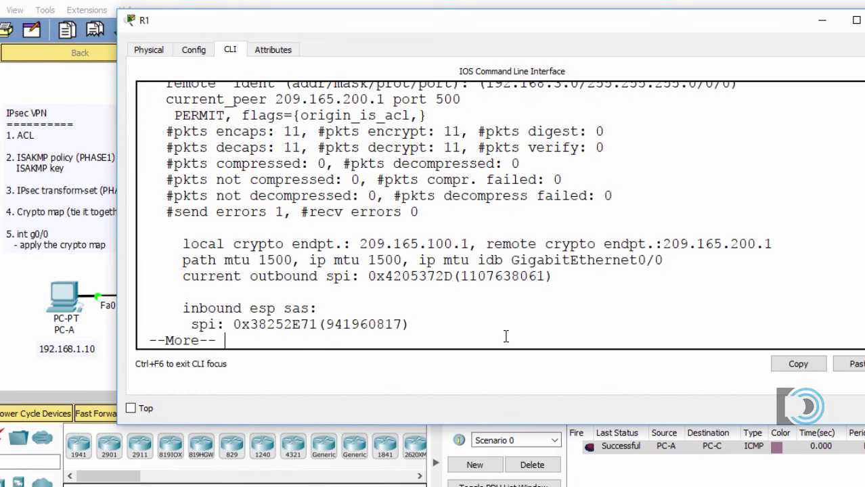
- Enlarge R1's window and examine the encrypted and decrypted packet counters and the remaining security association output
{"action": "left_click_drag", "start_coordinate": [498, 424], "coordinate": [498, 486]}
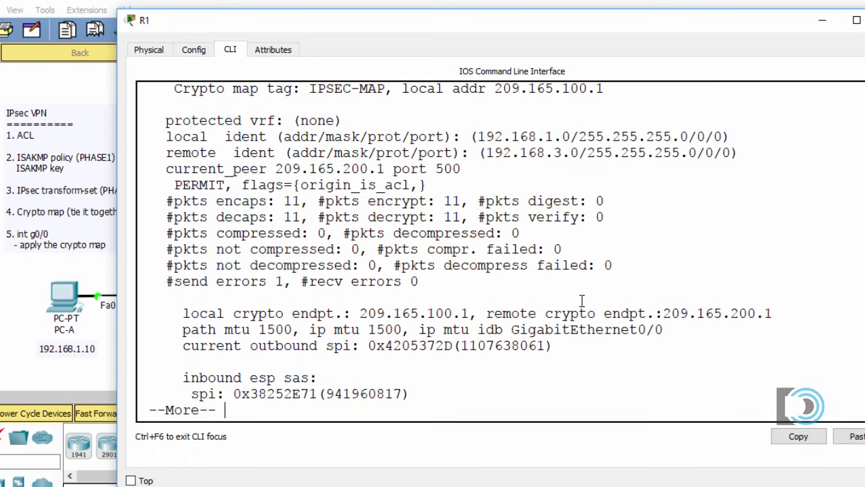
{"action": "scroll", "coordinate": [500, 252], "scroll_direction": "up", "scroll_amount": 5}
{"action": "scroll", "coordinate": [500, 252], "scroll_direction": "down", "scroll_amount": 3}
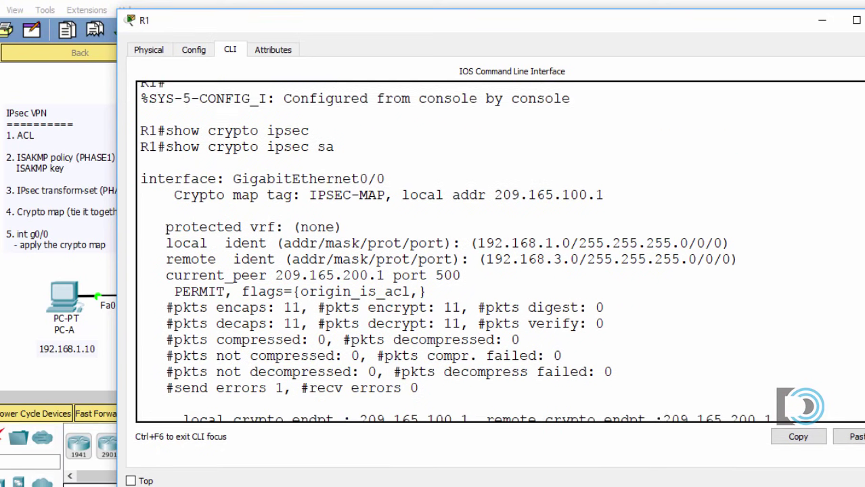
{"action": "scroll", "coordinate": [428, 175], "scroll_direction": "down", "scroll_amount": 1}
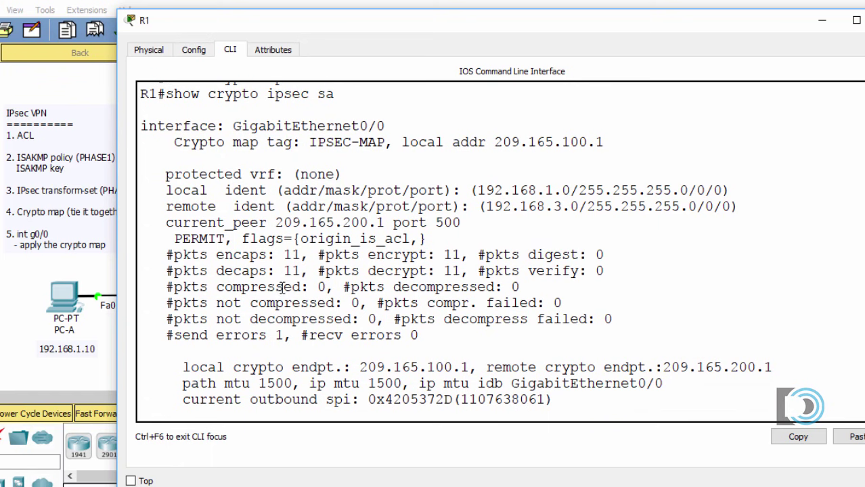
{"action": "left_click_drag", "start_coordinate": [166, 255], "coordinate": [464, 255]}
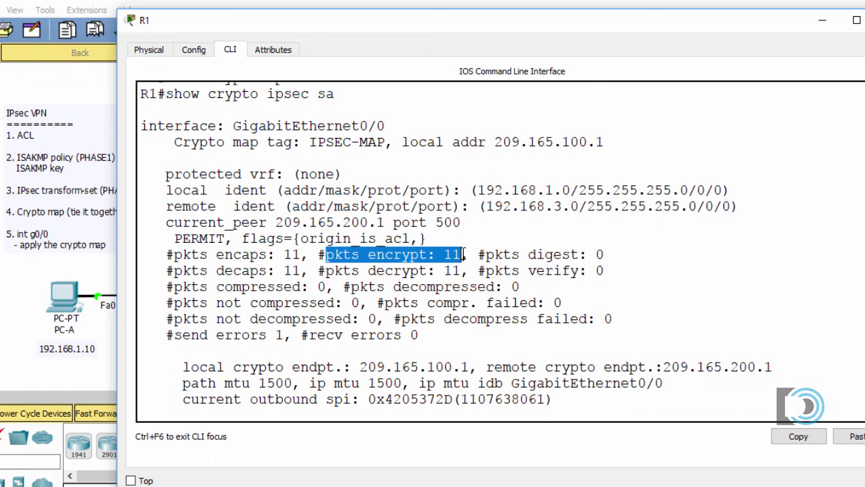
{"action": "left_click_drag", "start_coordinate": [175, 271], "coordinate": [436, 271]}
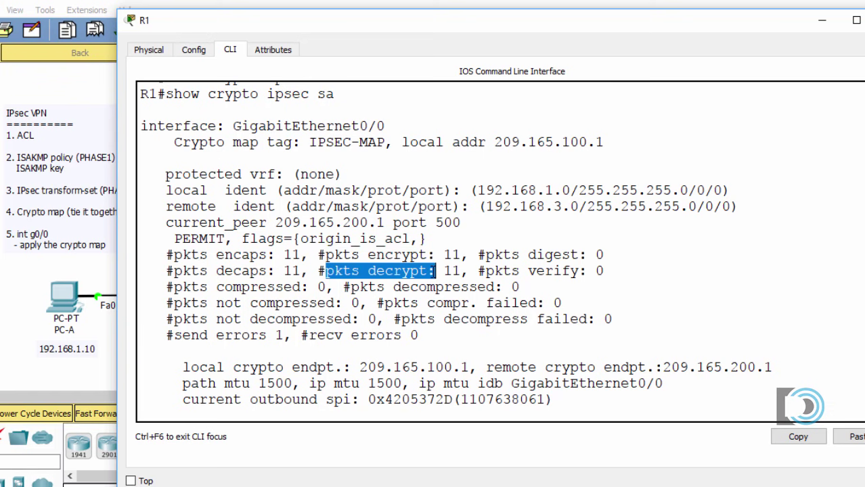
{"action": "left_click", "coordinate": [465, 272]}
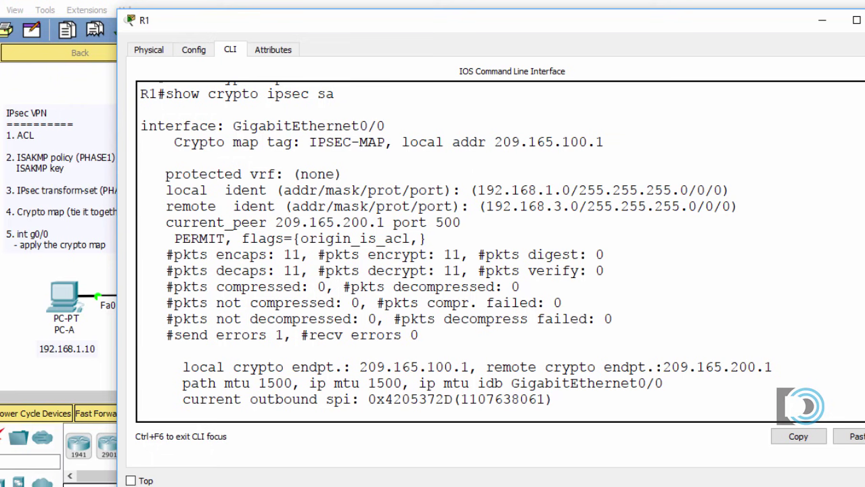
{"action": "scroll", "coordinate": [461, 271], "scroll_direction": "down", "scroll_amount": 1}
{"action": "key", "text": "space"}
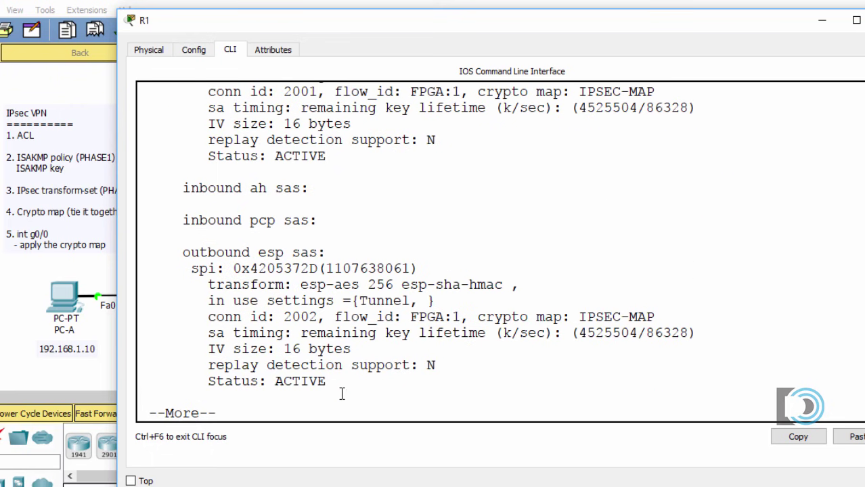
{"action": "key", "text": "space"}
- List the available "show crypto" options on R1 and review the ipsec, isakmp and map entries
{"action": "type", "text": "show"}
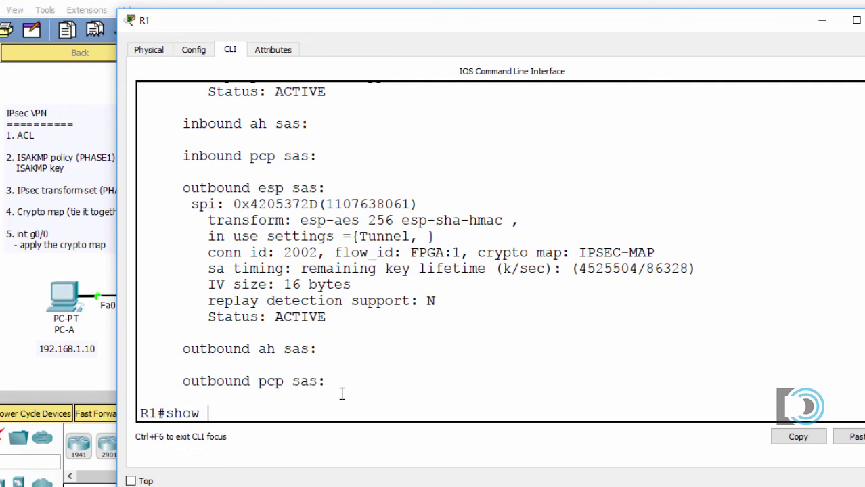
{"action": "type", "text": " crypto ?"}
{"action": "left_click_drag", "start_coordinate": [156, 349], "coordinate": [211, 351]}
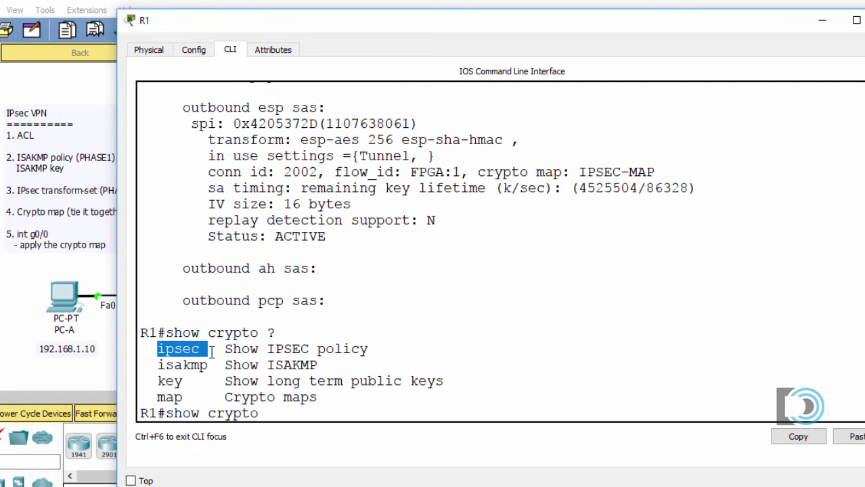
{"action": "left_click_drag", "start_coordinate": [156, 365], "coordinate": [211, 369]}
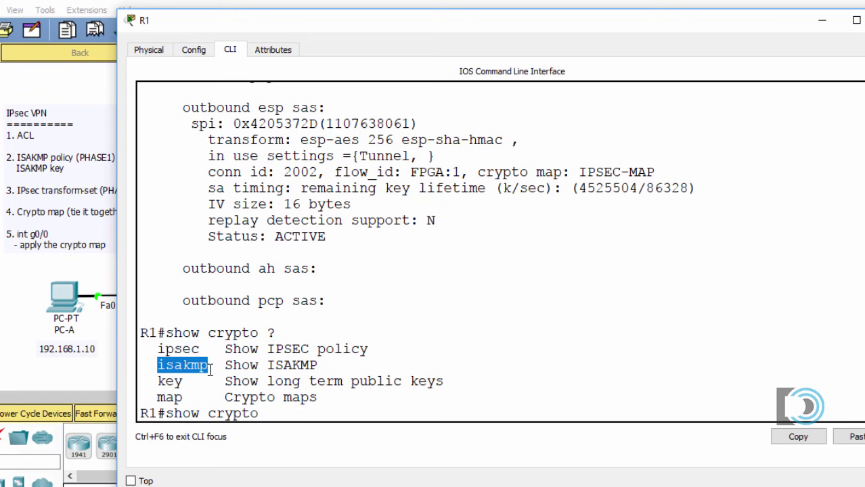
{"action": "left_click_drag", "start_coordinate": [150, 395], "coordinate": [200, 403]}
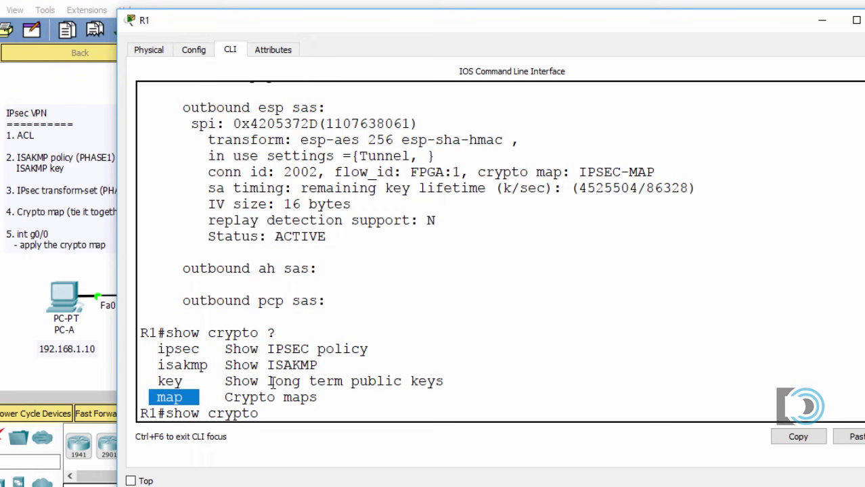
- Return to PC-A's command prompt and rerun the ping to 192.168.3.10 to send more traffic through the tunnel
{"action": "left_click", "coordinate": [93, 306]}
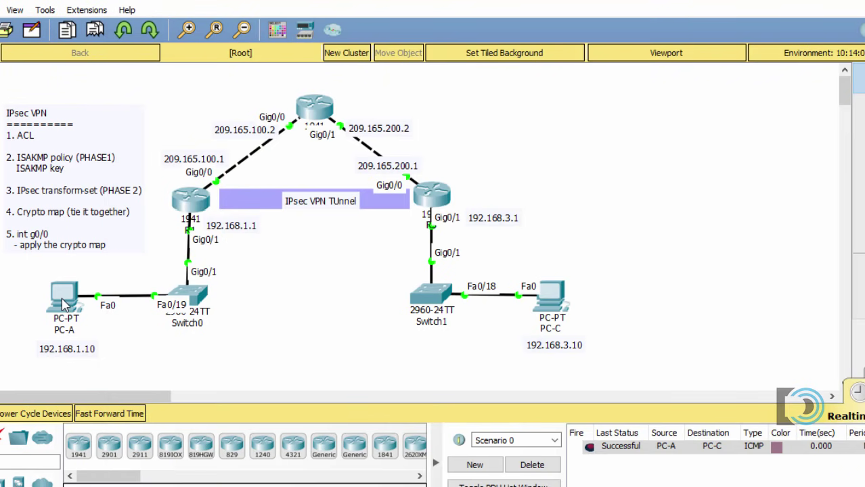
{"action": "left_click", "coordinate": [64, 299]}
{"action": "key", "text": "Up"}
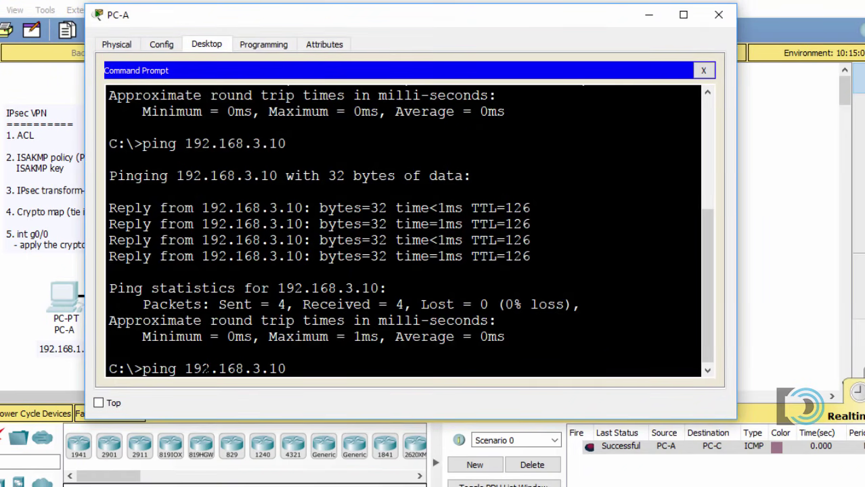
{"action": "key", "text": "Return"}
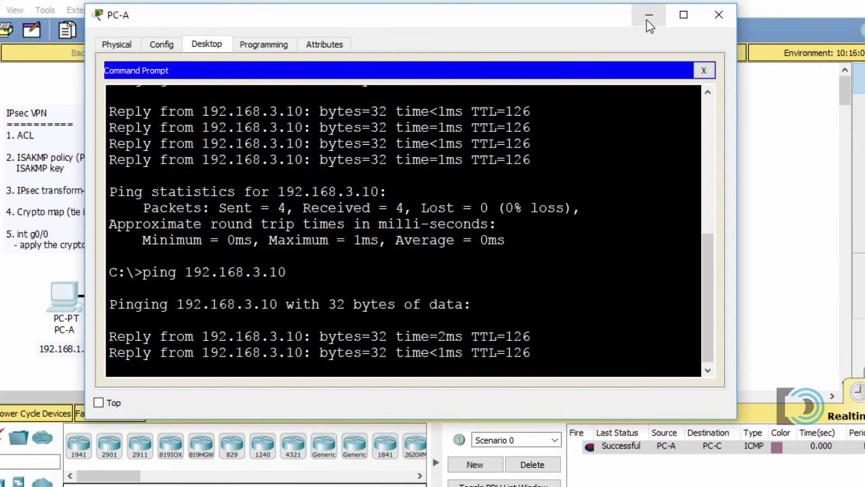